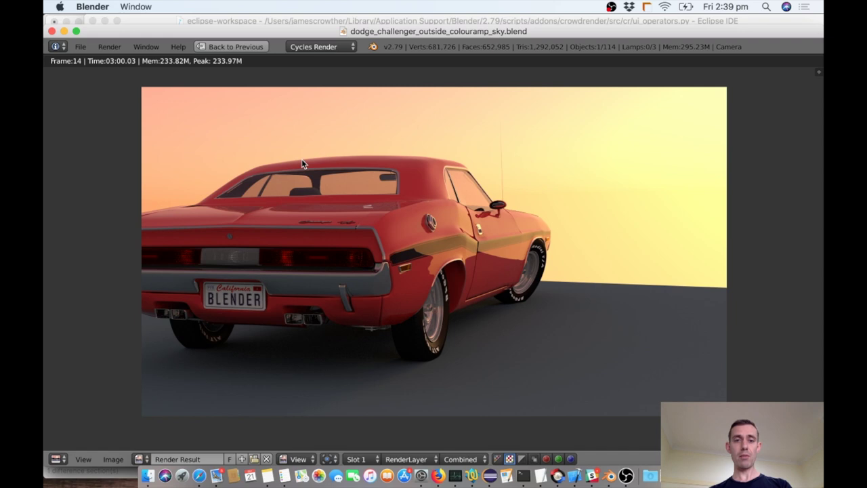
# - Leave the full-screen frame 14 render of the red Challenger and restore the multi-panel layout
pyautogui.press('Escape')
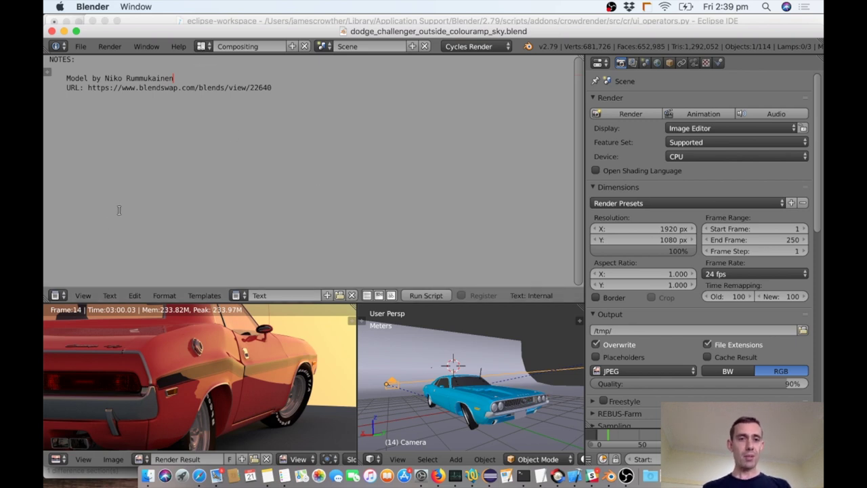
# - Turn the notes area into the Node Editor, level the 3D view and select the Sun lamp
pyautogui.click(58, 295)
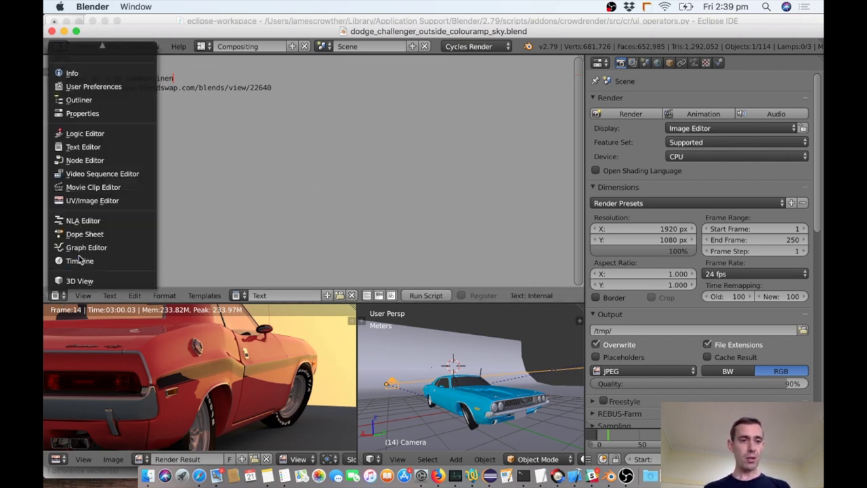
pyautogui.click(85, 160)
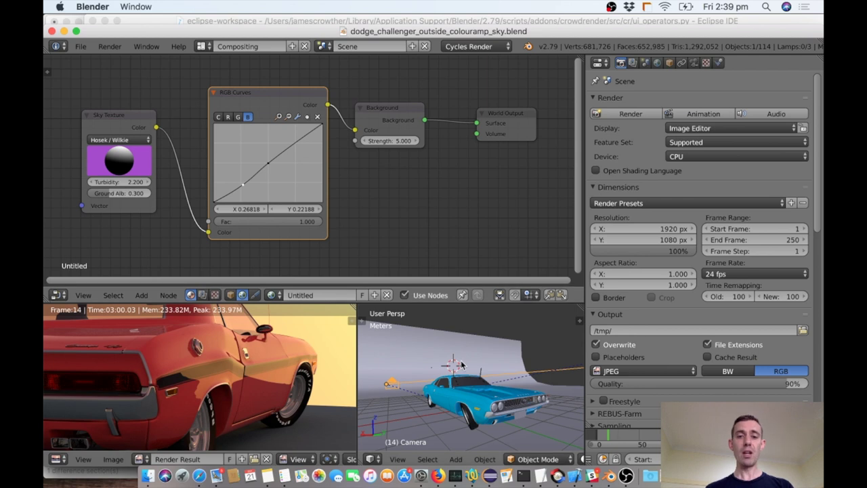
pyautogui.moveTo(456, 338); pyautogui.dragTo(464, 366, button='middle')
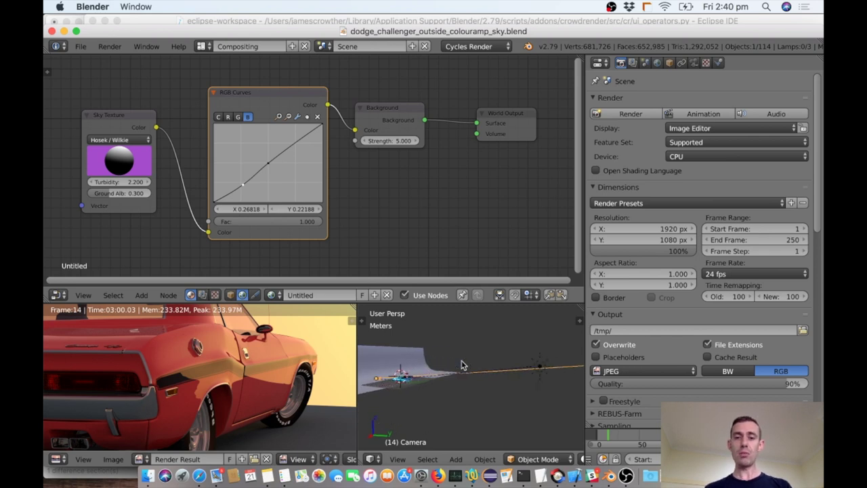
pyautogui.rightClick(540, 369)
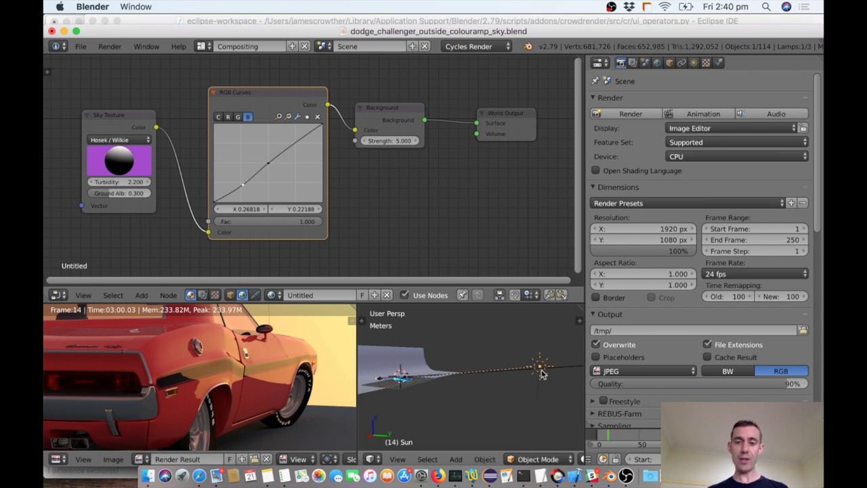
# - Move the sun lamp to a new position and preview the scene in rendered shading
pyautogui.press('g')
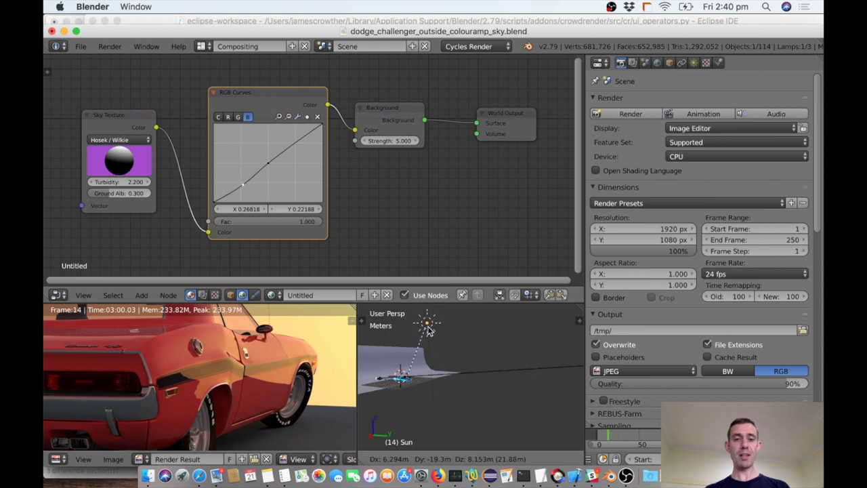
pyautogui.click(427, 328)
pyautogui.click(119, 166)
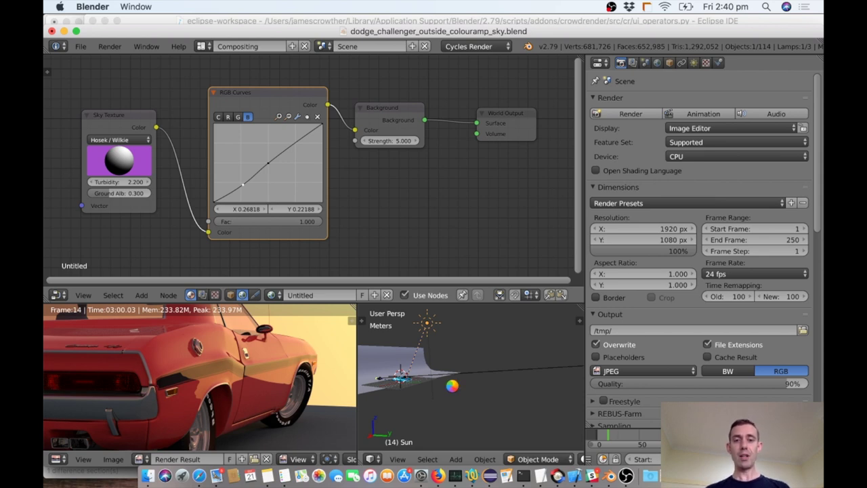
pyautogui.hotkey('shift', 'z')
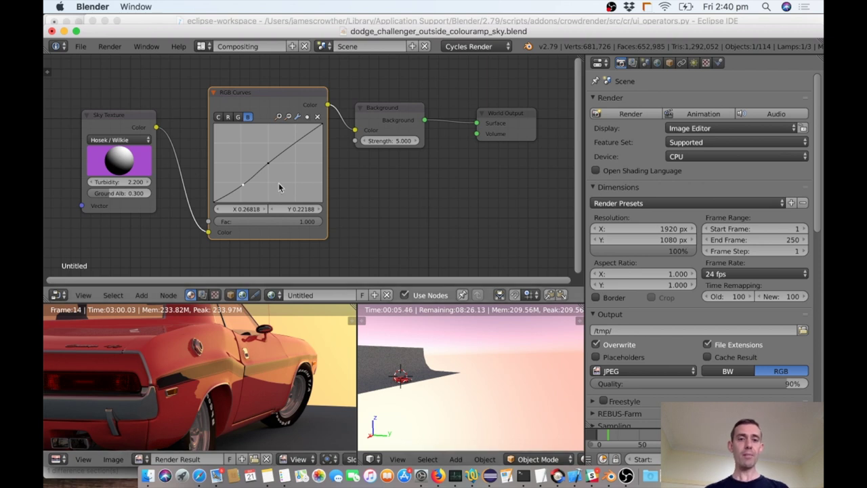
# - Wire Sky Texture Color straight into Background, then reposition the sun and rotate the sky's sun direction
pyautogui.moveTo(157, 130); pyautogui.dragTo(351, 131)
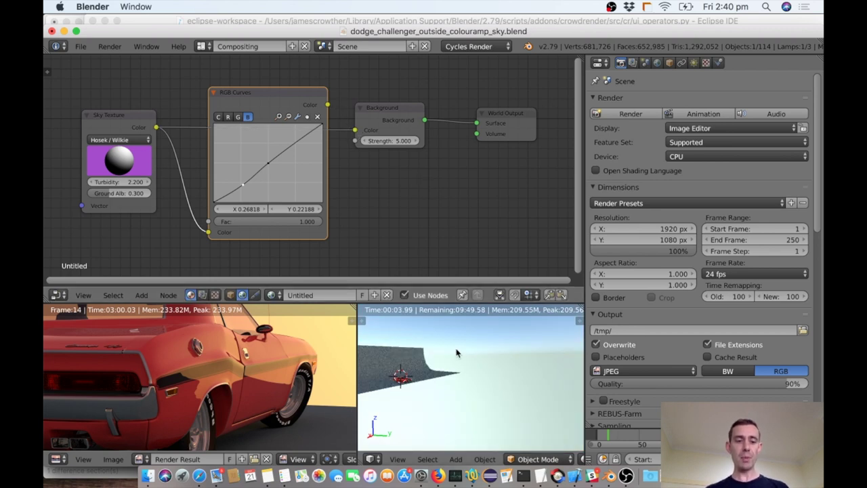
pyautogui.hotkey('shift', 'z')
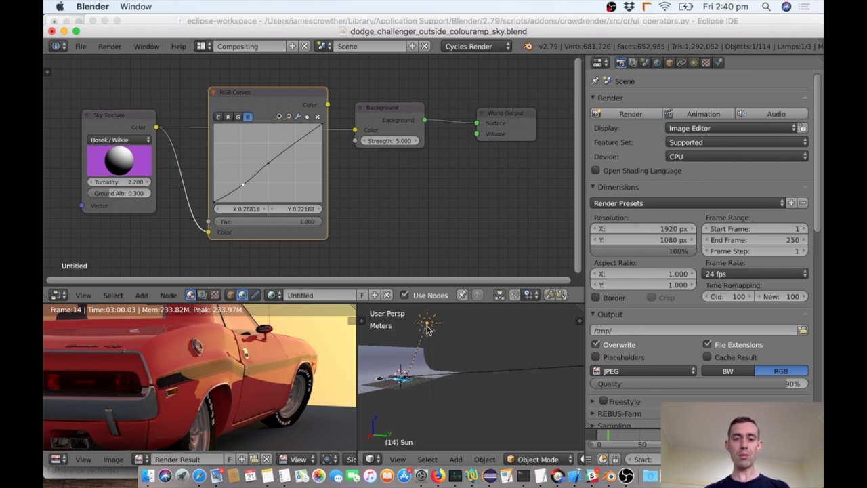
pyautogui.press('g')
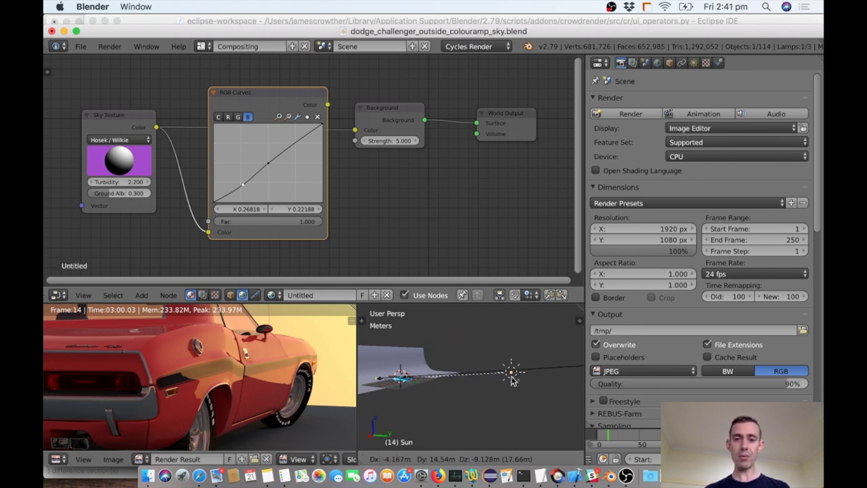
pyautogui.click(512, 379)
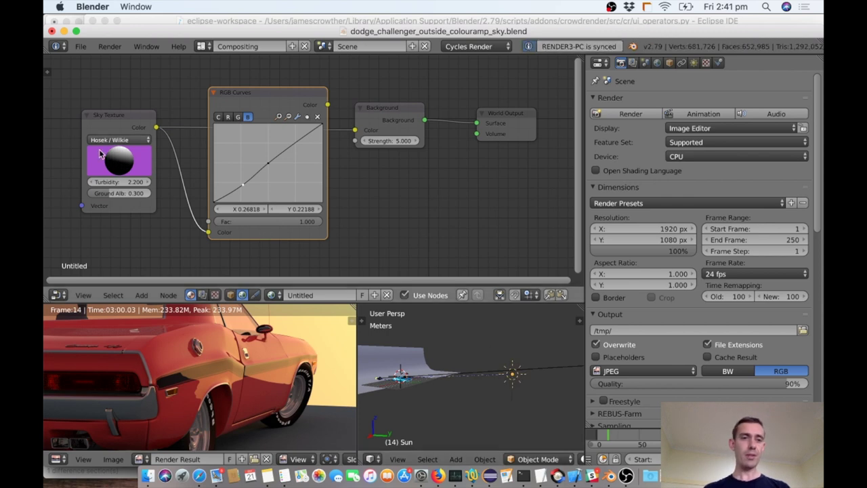
pyautogui.moveTo(112, 161)
pyautogui.mouseDown()
pyautogui.moveTo(128, 161)
pyautogui.moveTo(121, 159)
pyautogui.mouseUp()
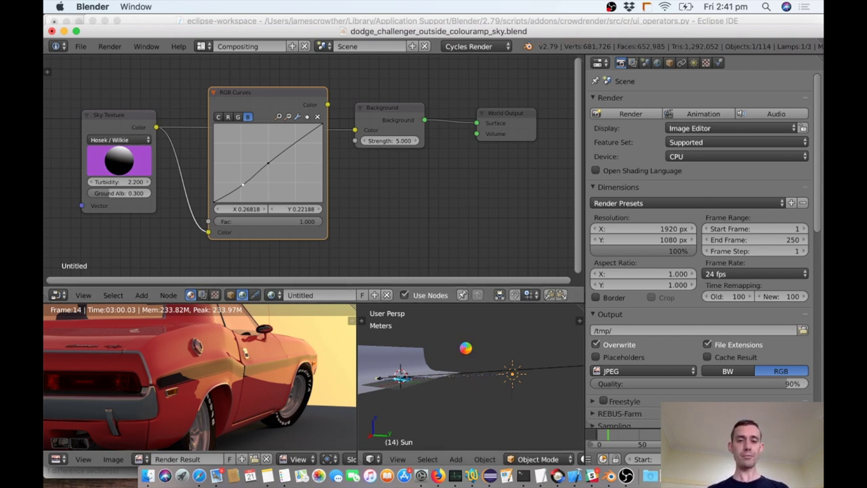
# - Preview the golden sky rendered from several numpad angles around the car, then return to solid shading
pyautogui.hotkey('shift', 'z')
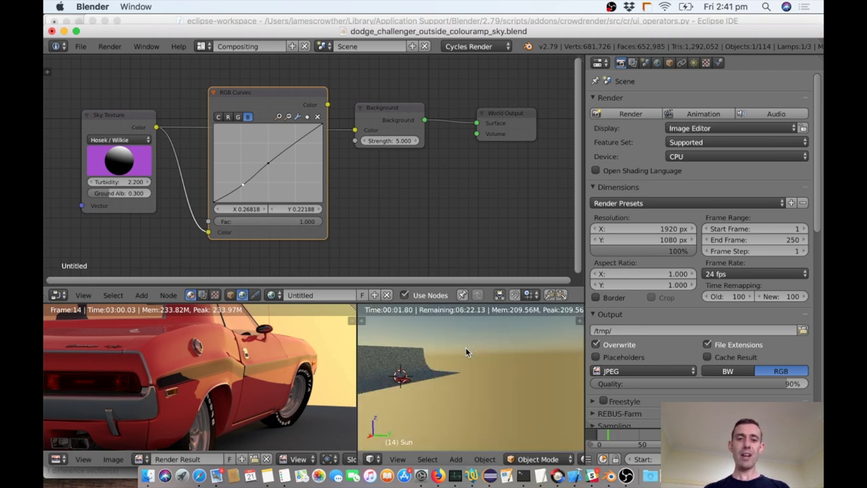
pyautogui.press('KP_0')
pyautogui.press('KP_4')
pyautogui.press('KP_4')
pyautogui.press('KP_4')
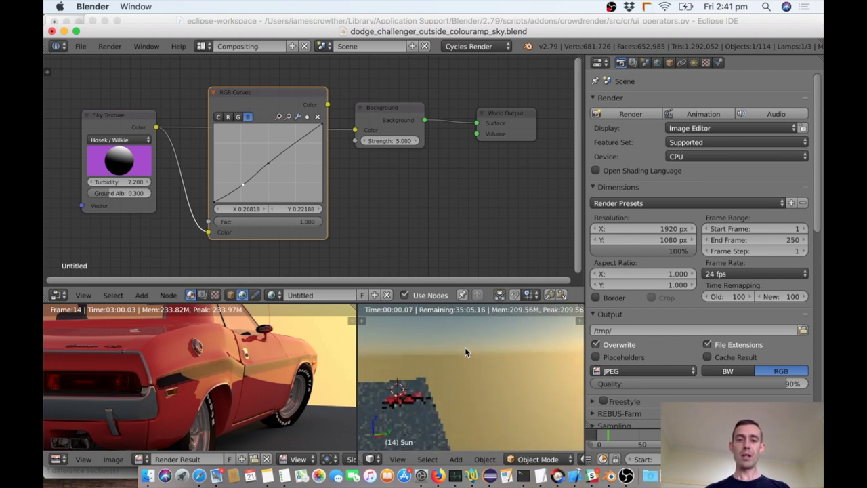
pyautogui.press('KP_4')
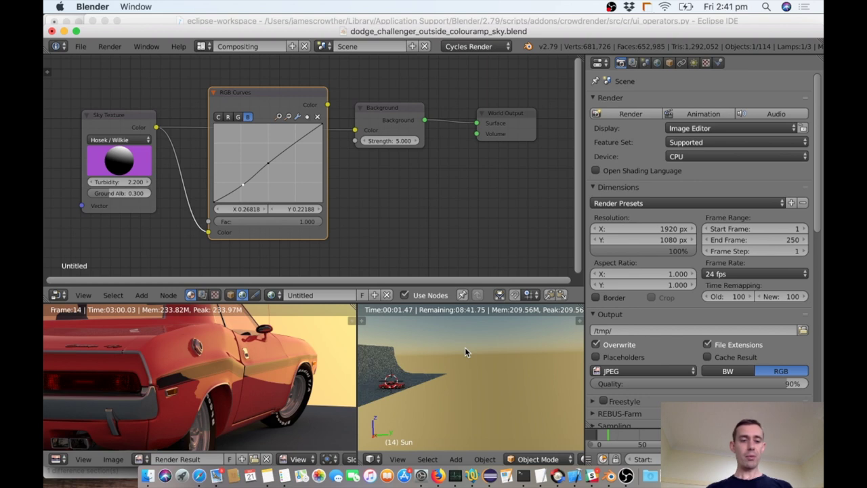
pyautogui.hotkey('shift', 'z')
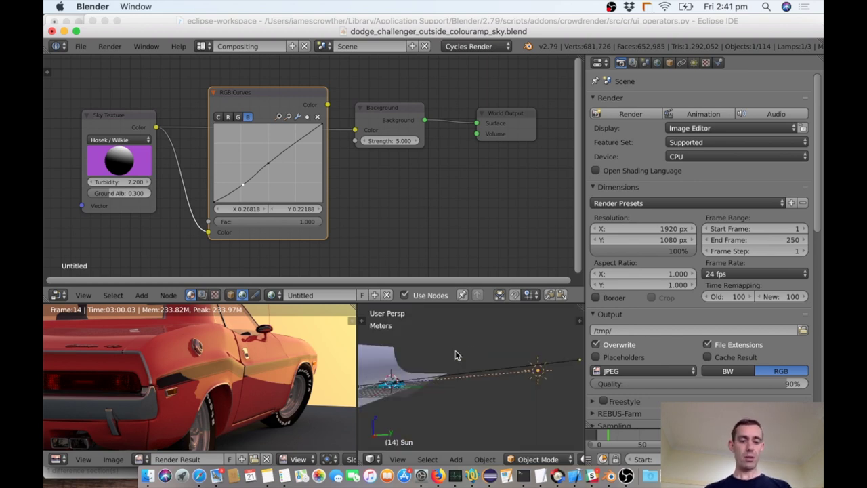
# - Check the sun lamp in a maximized 3D view, then show its Object Constraints tracking HOOD
pyautogui.hotkey('shift', 'space')
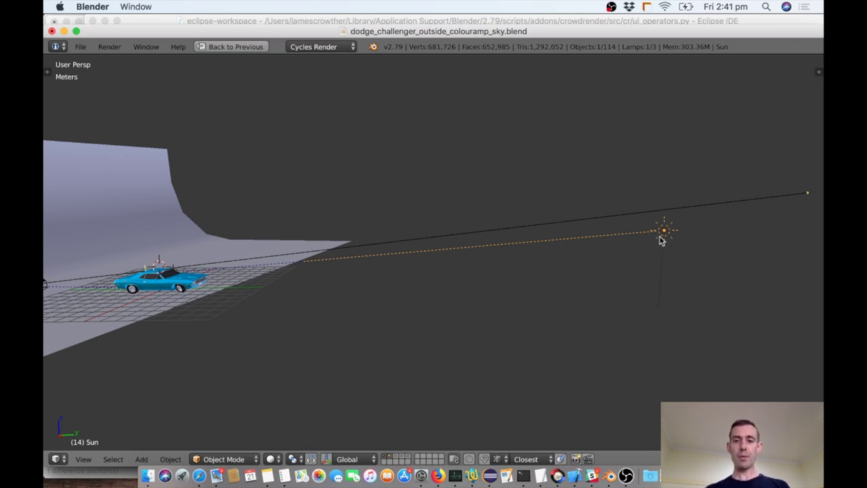
pyautogui.hotkey('shift', 'space')
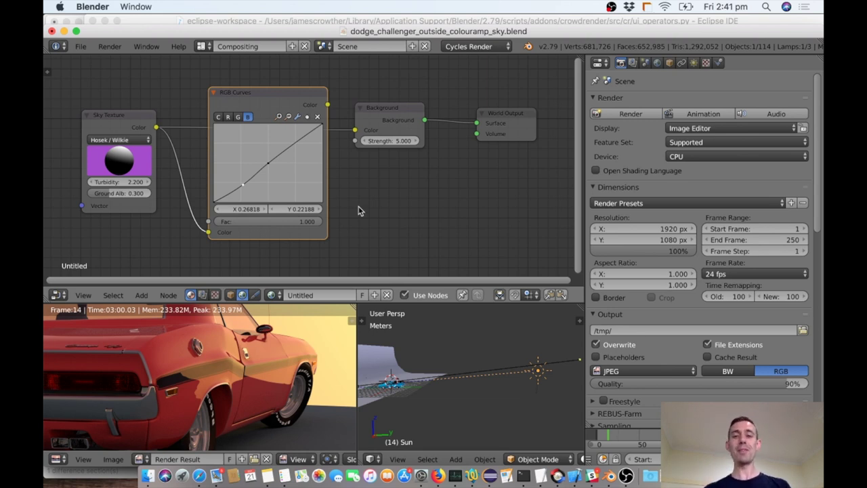
pyautogui.hotkey('shift', 'space')
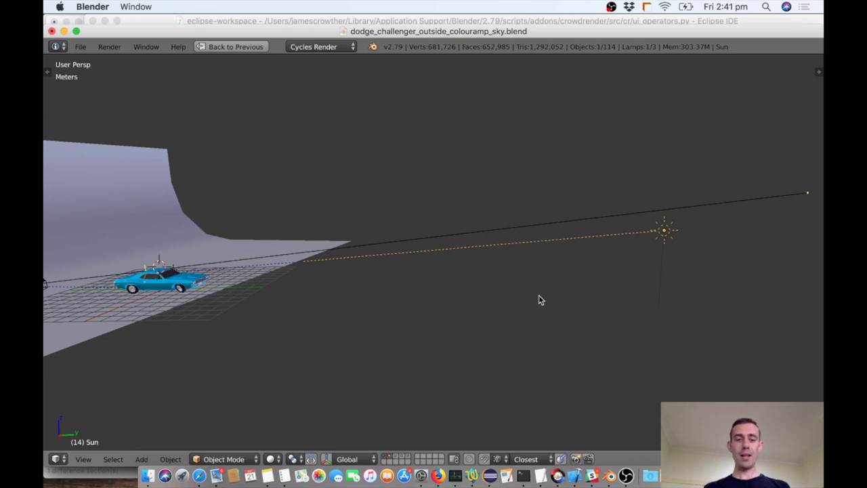
pyautogui.press('g')
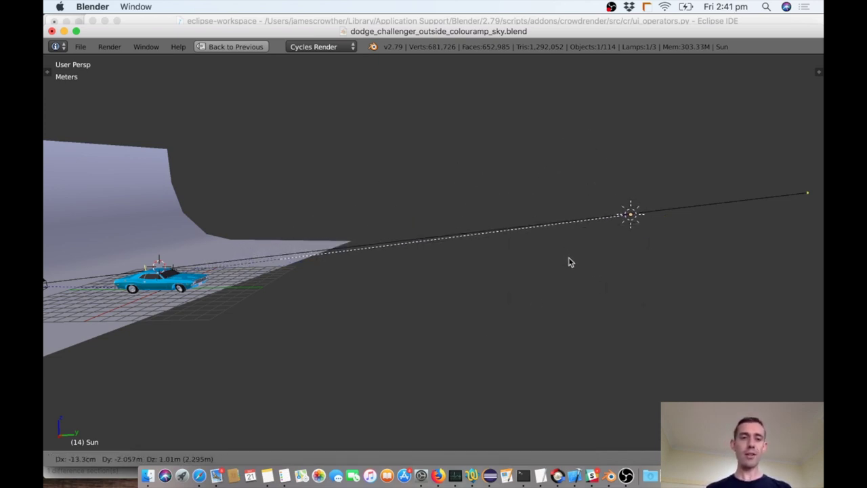
pyautogui.press('Escape')
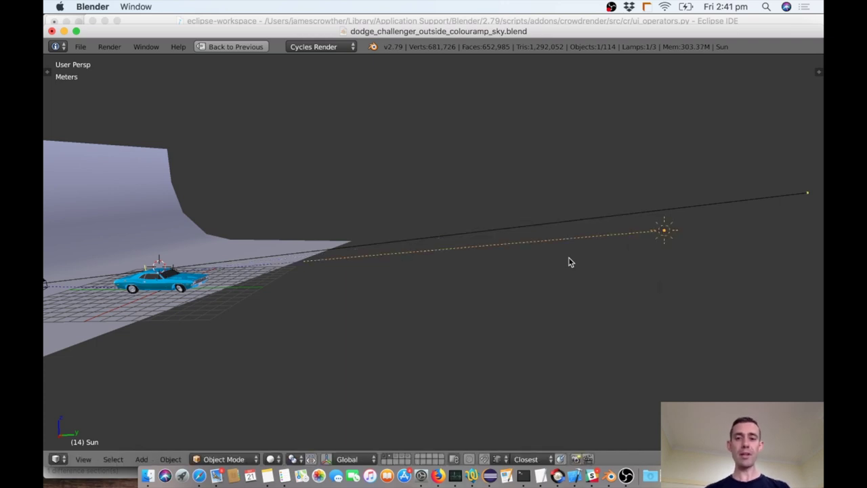
pyautogui.hotkey('ctrl', 'Up')
pyautogui.click(682, 63)
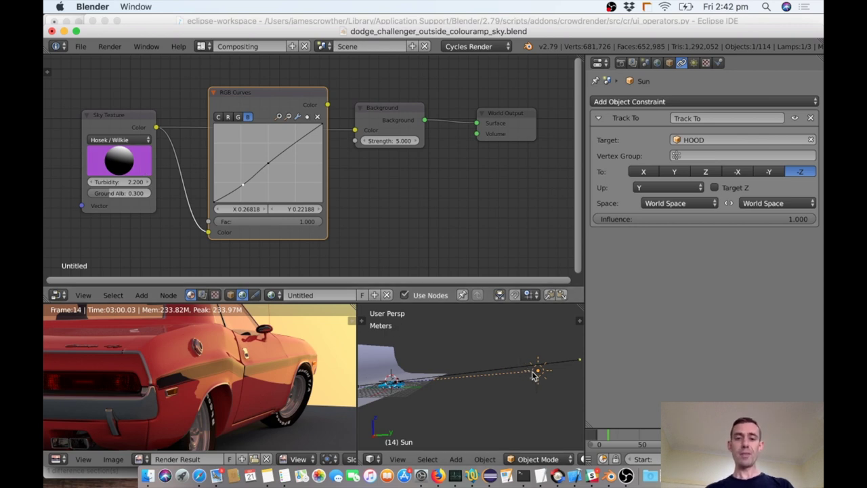
# - Raise the sun lamp up-left above the car and compare with the full-screen golden-sky render
pyautogui.moveTo(537, 377); pyautogui.dragTo(519, 338, button='right')
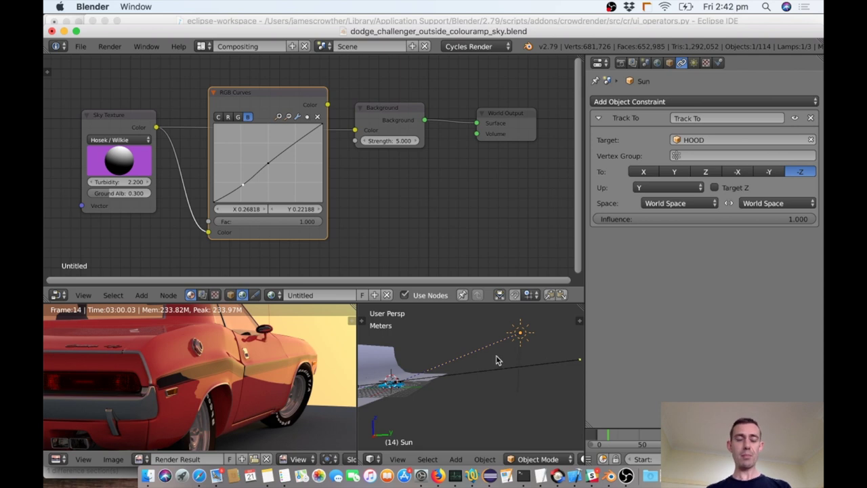
pyautogui.hotkey('ctrl', 'Up')
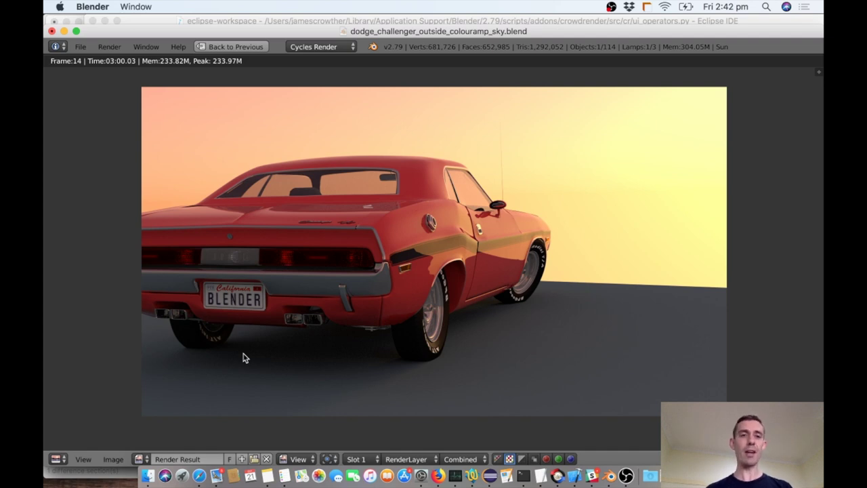
pyautogui.hotkey('ctrl', 'Up')
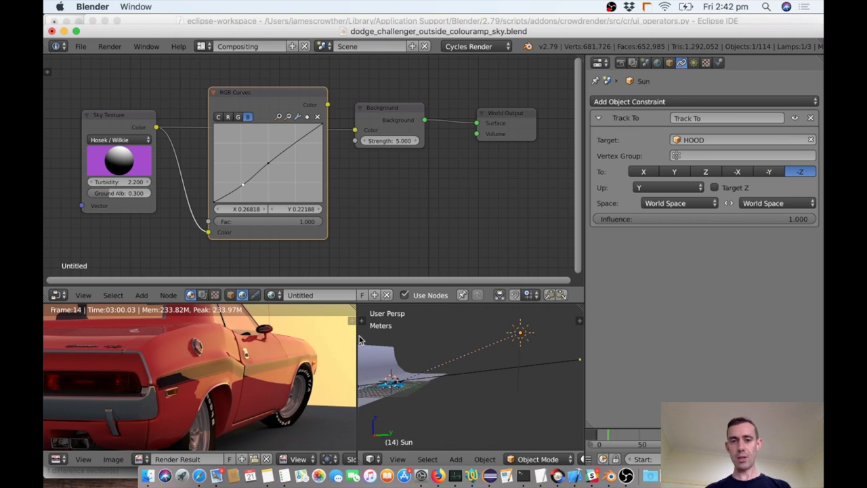
# - Cancel quitting Blender and open dodge_challenger.blend from the Dodge Challenger folder
pyautogui.press('super+q')
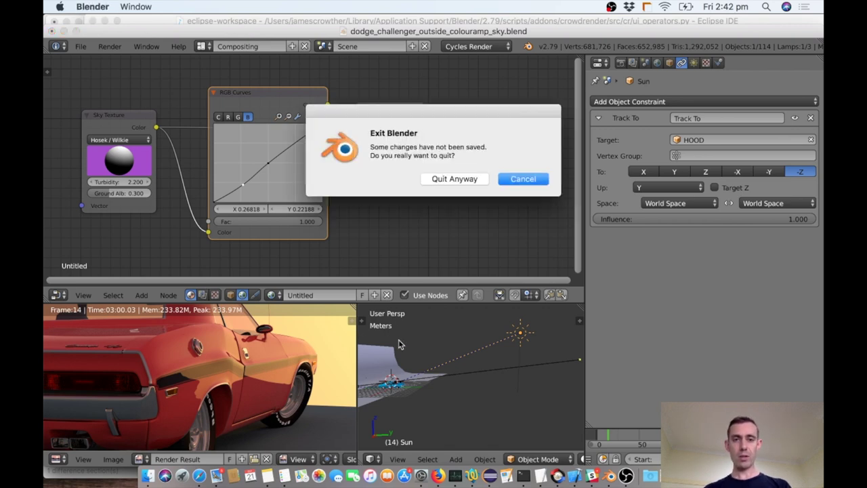
pyautogui.click(520, 179)
pyautogui.hotkey('ctrl', 'o')
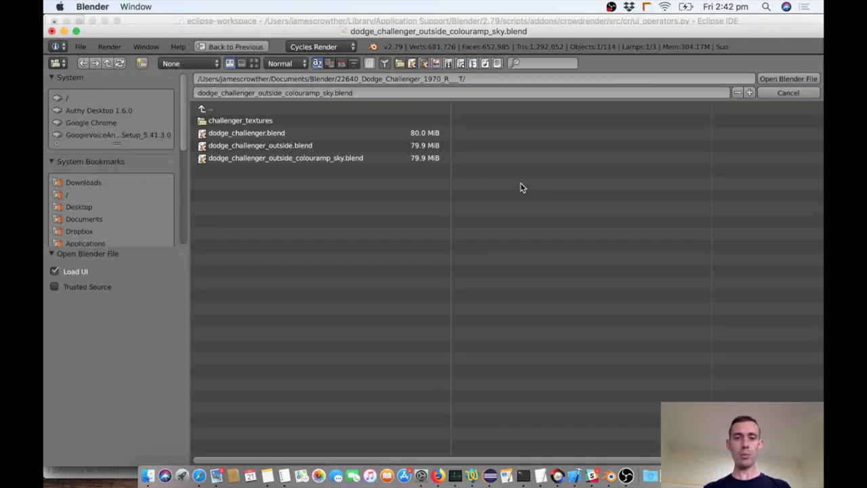
pyautogui.click(347, 135)
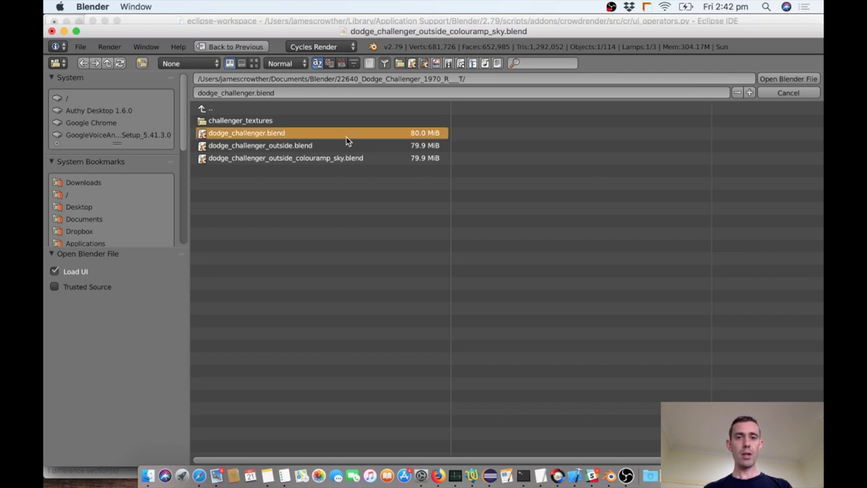
pyautogui.click(782, 80)
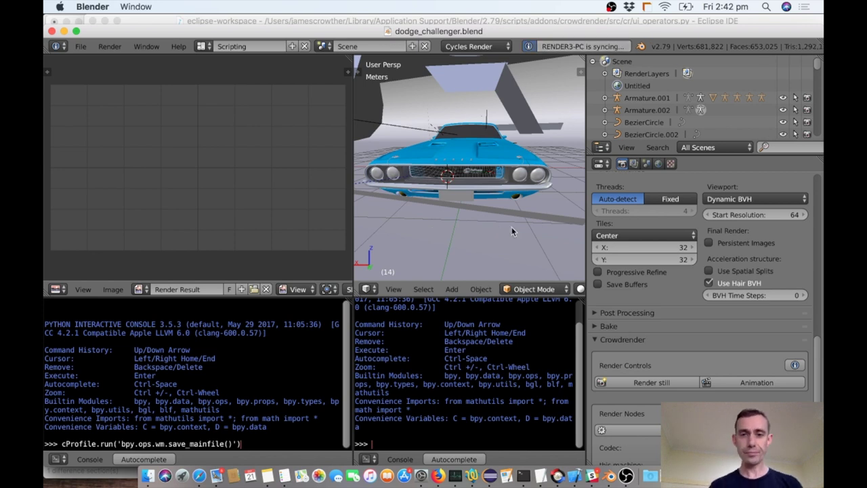
# - Inspect the Challenger in a maximized 3D view, zooming out, then restore the Scripting layout
pyautogui.hotkey('ctrl', 'space')
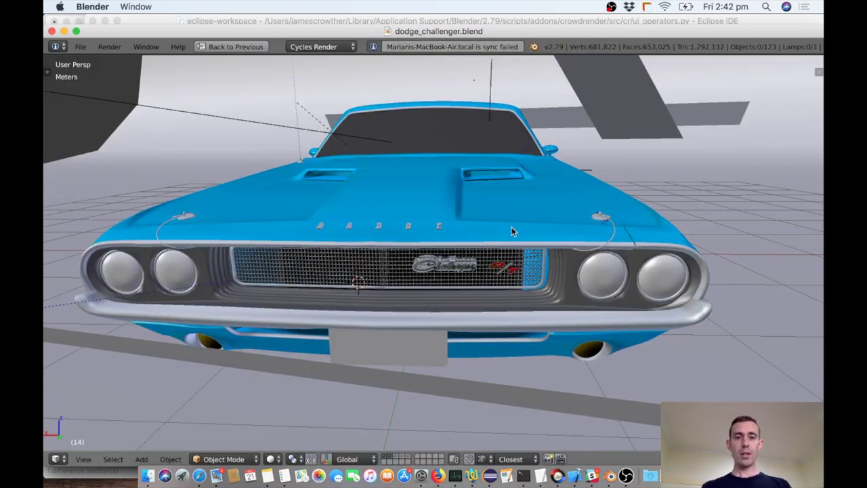
pyautogui.hscroll(-10, 511, 231)
pyautogui.scroll(-5, 511, 232)
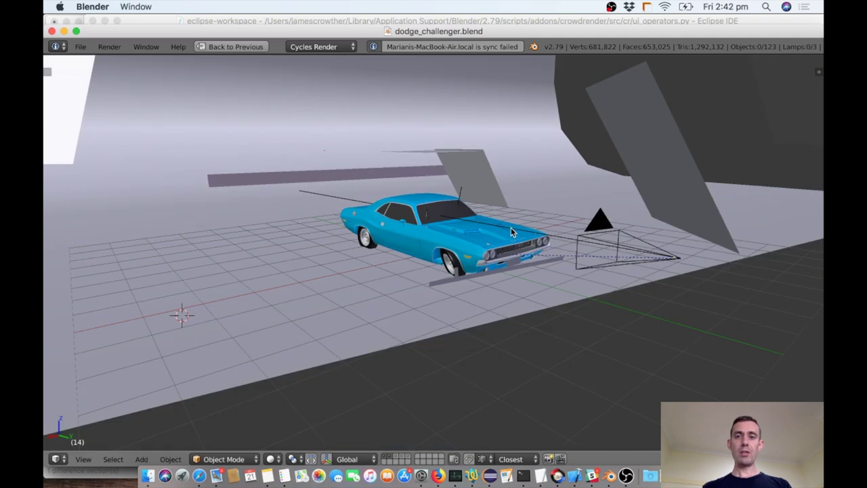
pyautogui.scroll(-3, 512, 231)
pyautogui.scroll(-5, 511, 234)
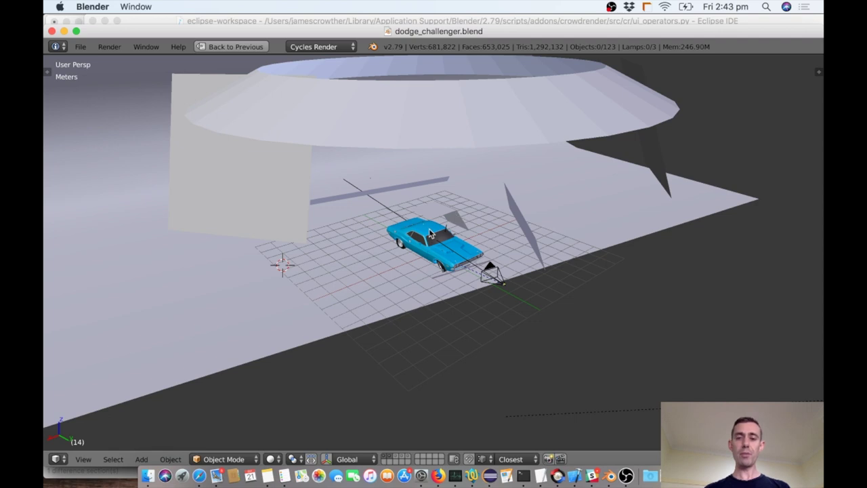
pyautogui.hotkey('ctrl', 'Up')
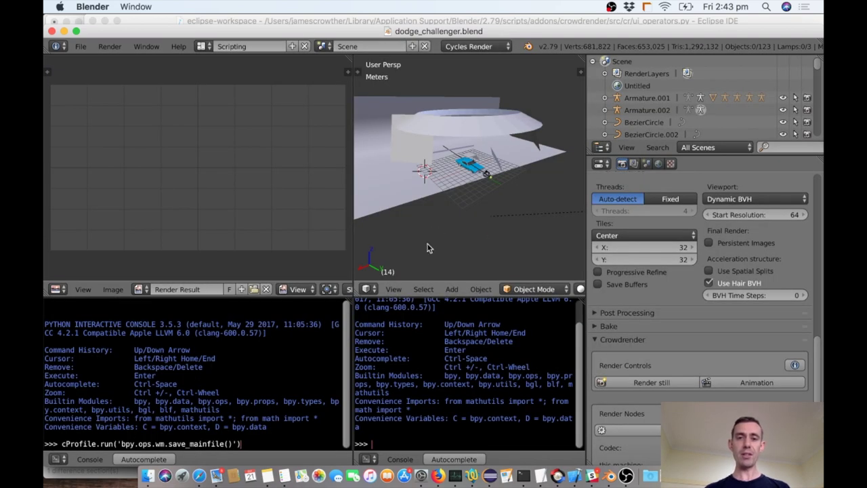
# - View the car through the scene camera with live Cycles rendered shading
pyautogui.click(392, 289)
pyautogui.click(414, 246)
pyautogui.scroll(2, 448, 232)
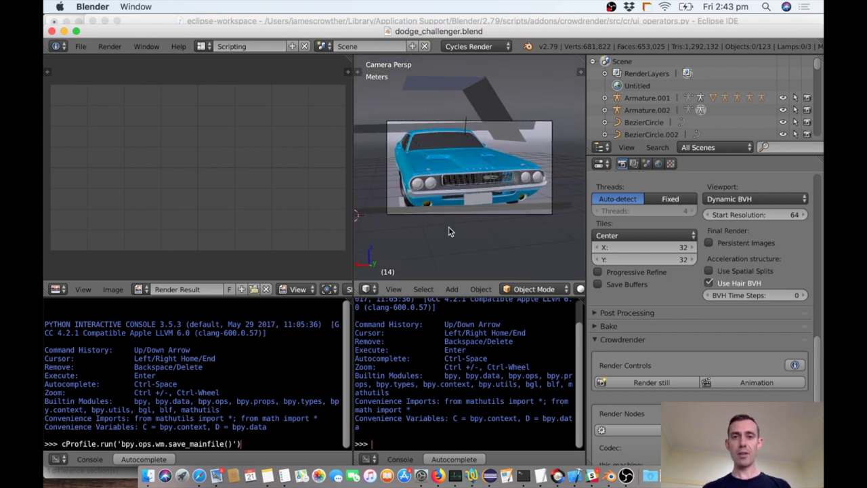
pyautogui.hotkey('shift', 'z')
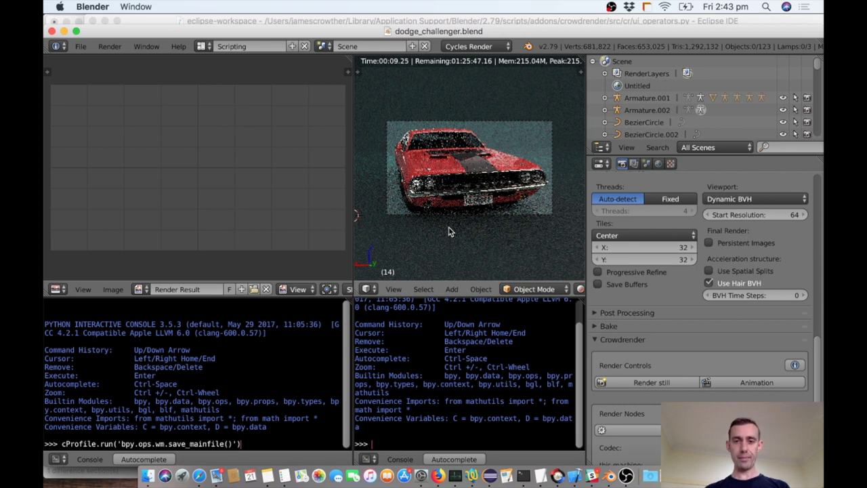
# - Save the scene as dodge_challenger_outside_2.blend
pyautogui.hotkey('shift', 'z')
pyautogui.hotkey('ctrl', 'shift', 's')
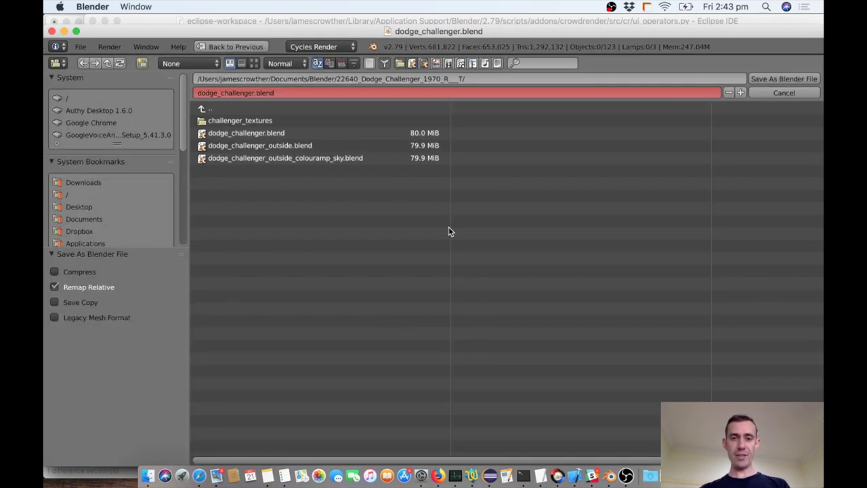
pyautogui.click(300, 145)
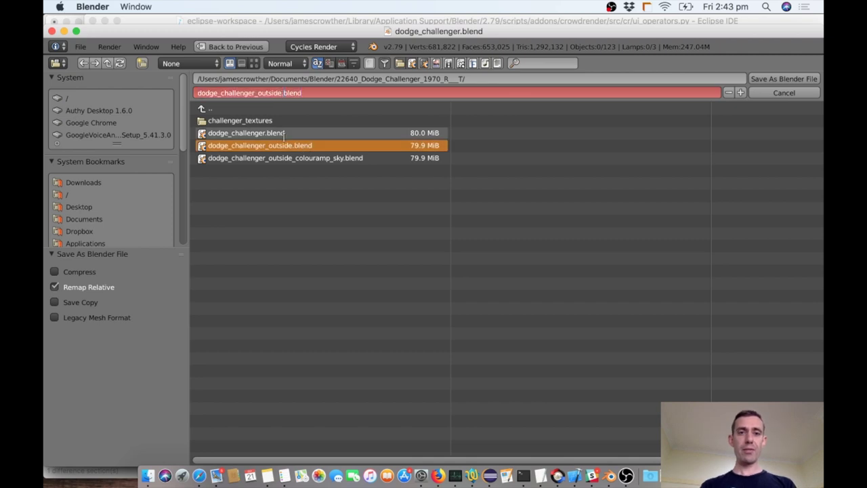
pyautogui.press('KP_Add')
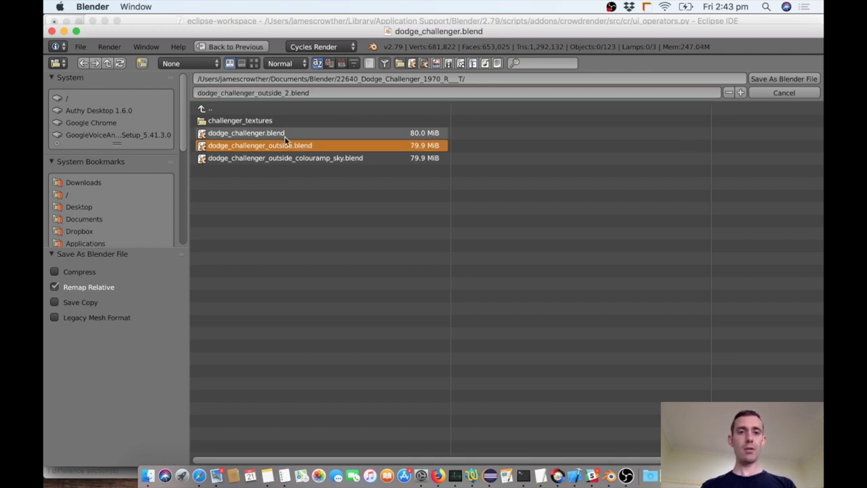
pyautogui.click(798, 79)
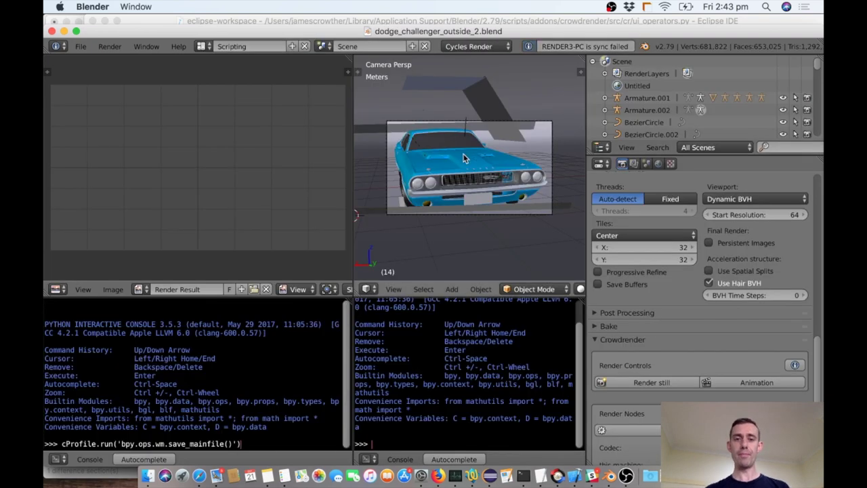
# - In a maximized 3D view, select the ring, the large square plane and two grey planes
pyautogui.hotkey('ctrl', 'Up')
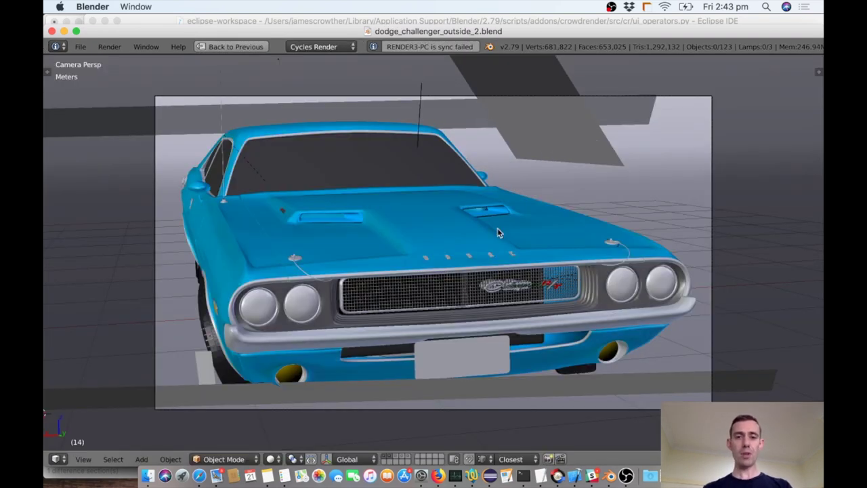
pyautogui.hscroll(10, 497, 233)
pyautogui.scroll(-10, 496, 234)
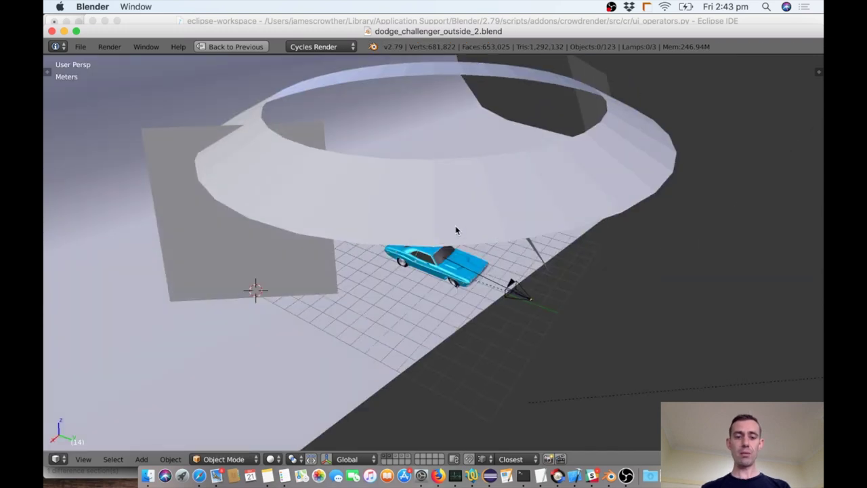
pyautogui.rightClick(429, 212)
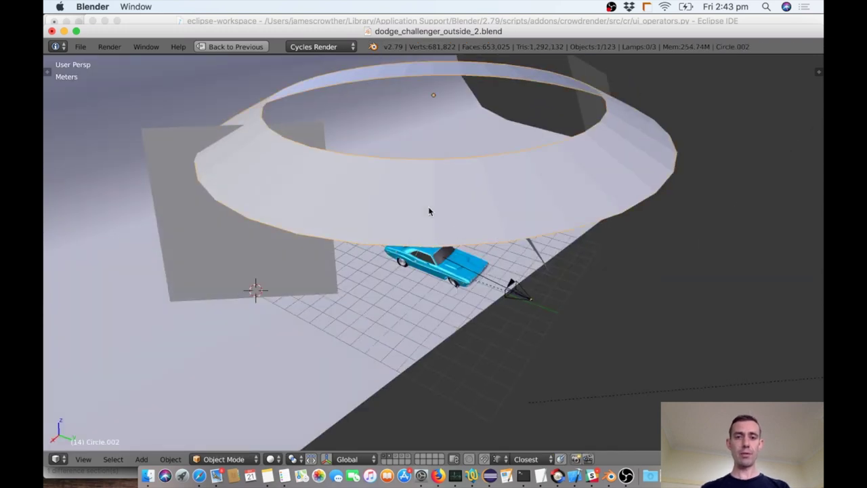
pyautogui.keyDown('shift'); pyautogui.rightClick(299, 250); pyautogui.keyUp('shift')
pyautogui.scroll(10, 517, 282)
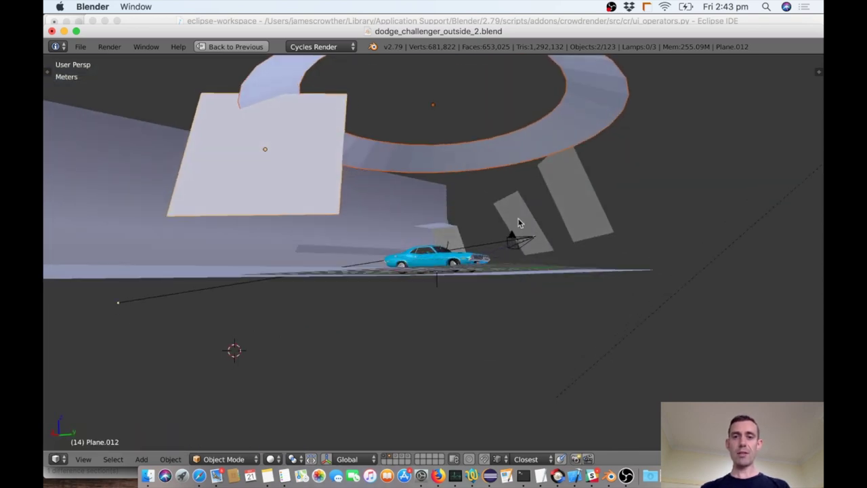
pyautogui.keyDown('shift'); pyautogui.rightClick(519, 222); pyautogui.keyUp('shift')
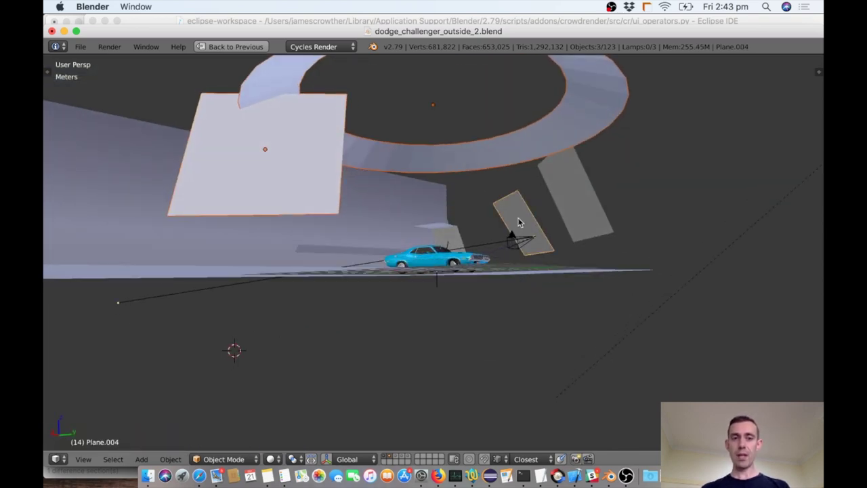
pyautogui.keyDown('shift'); pyautogui.rightClick(583, 198); pyautogui.keyUp('shift')
pyautogui.scroll(-5, 583, 195)
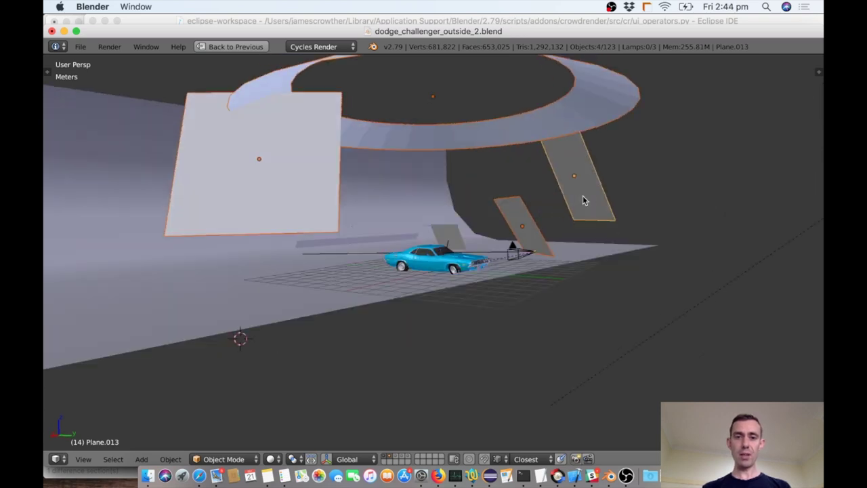
# - Add the remaining small and thin planes around the car to the selection and delete everything selected
pyautogui.keyDown('shift'); pyautogui.click(440, 236); pyautogui.keyUp('shift')
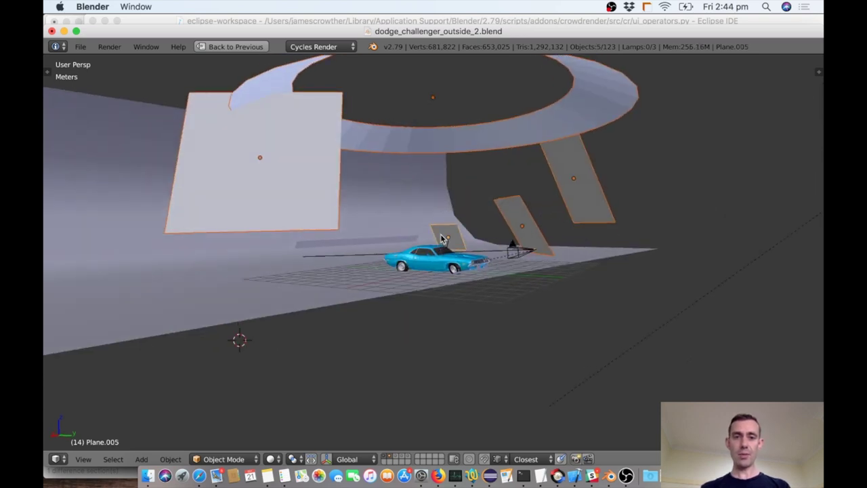
pyautogui.press('KP_Decimal')
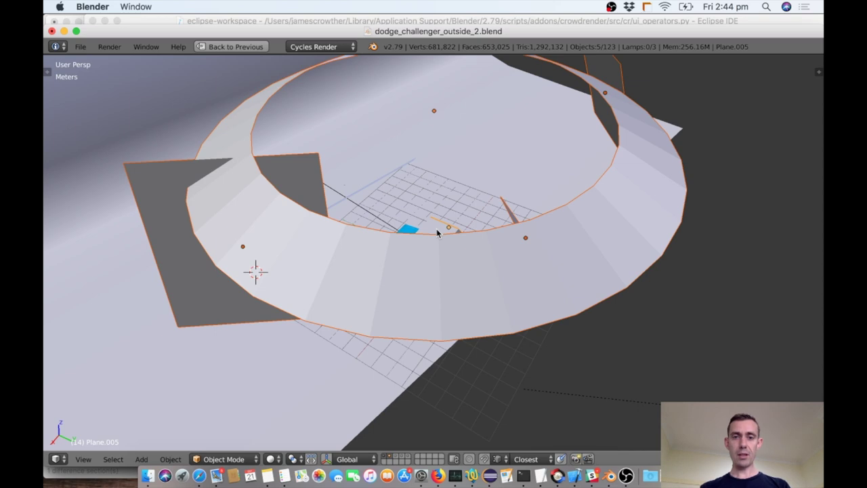
pyautogui.scroll(-5, 437, 228)
pyautogui.keyDown('shift'); pyautogui.rightClick(437, 229); pyautogui.keyUp('shift')
pyautogui.scroll(4, 437, 229)
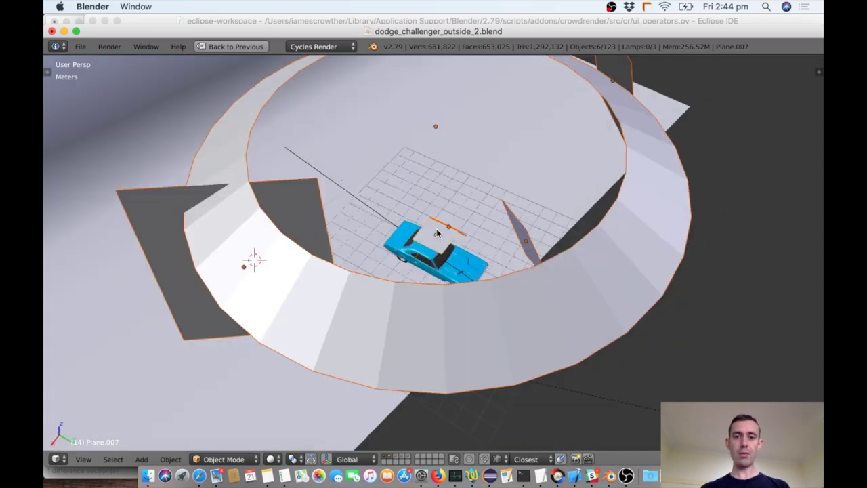
pyautogui.scroll(8, 436, 228)
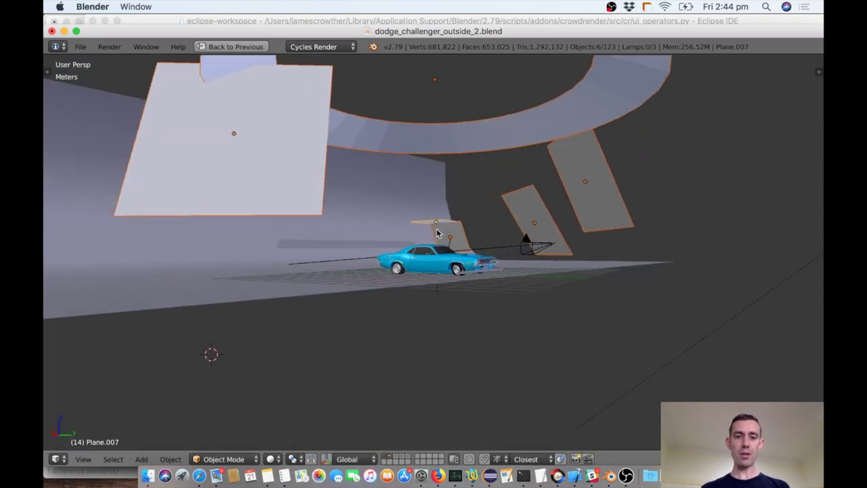
pyautogui.scroll(8, 437, 233)
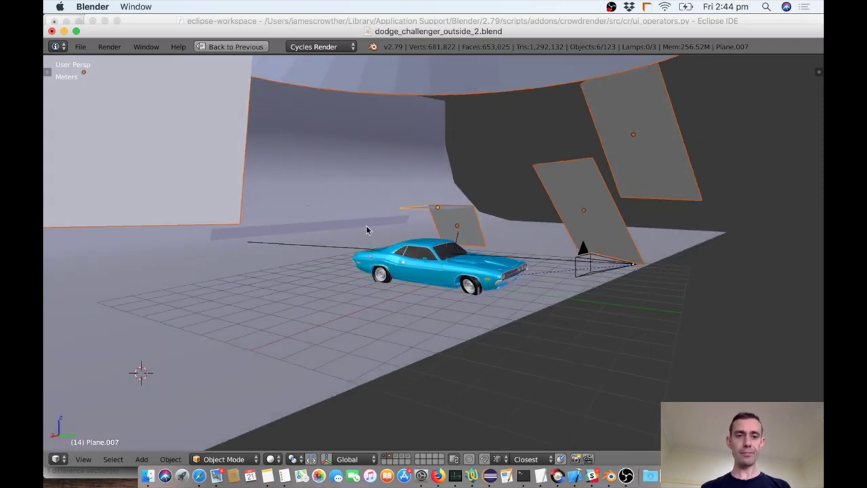
pyautogui.keyDown('shift'); pyautogui.rightClick(366, 231); pyautogui.keyUp('shift')
pyautogui.scroll(5, 496, 295)
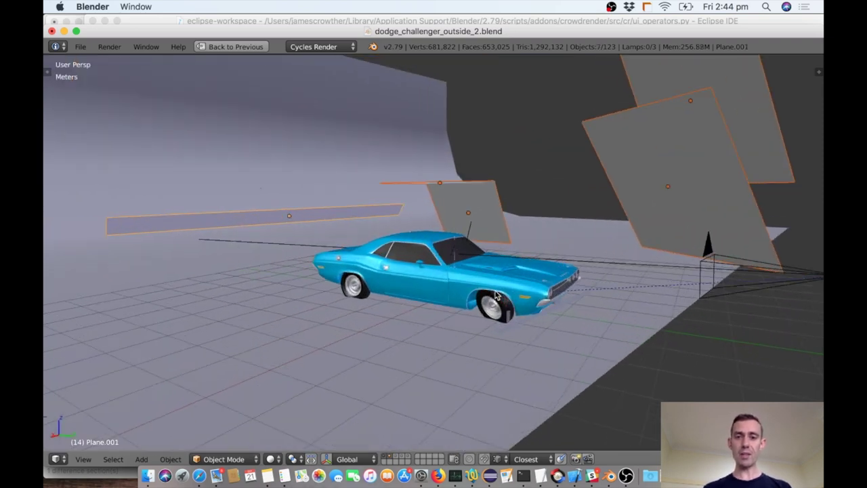
pyautogui.scroll(6, 581, 340)
pyautogui.scroll(-4, 581, 335)
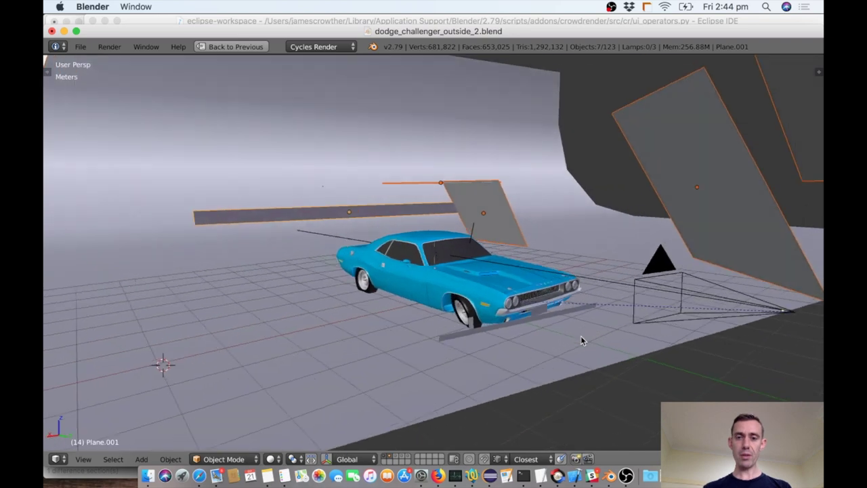
pyautogui.keyDown('shift'); pyautogui.rightClick(515, 328); pyautogui.keyUp('shift')
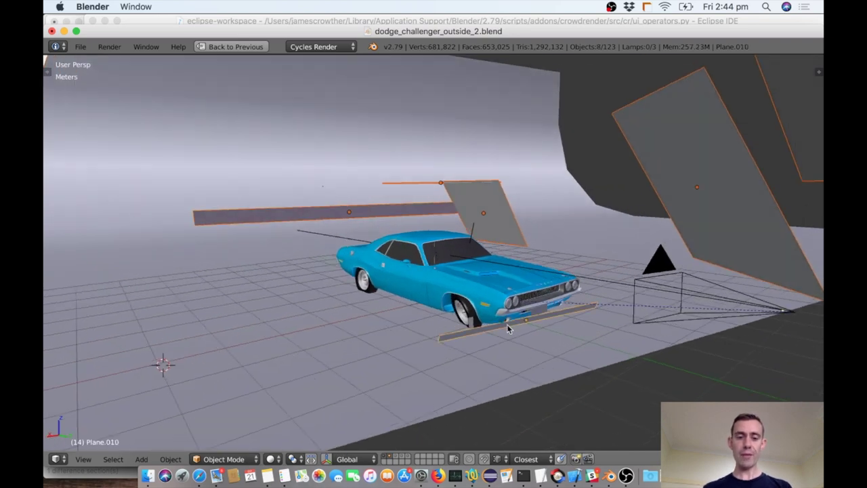
pyautogui.press('x')
pyautogui.click(479, 281)
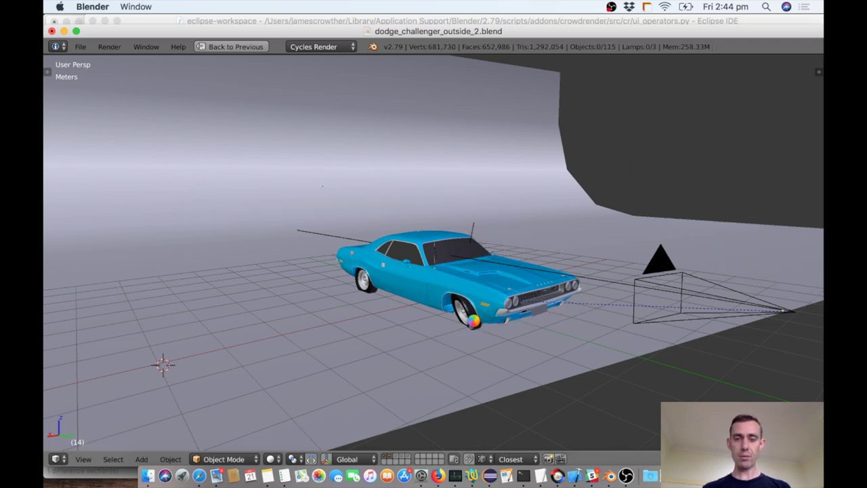
# - Look over the cleared scene and return to the full Scripting layout
pyautogui.scroll(4, 474, 324)
pyautogui.hscroll(-6, 474, 320)
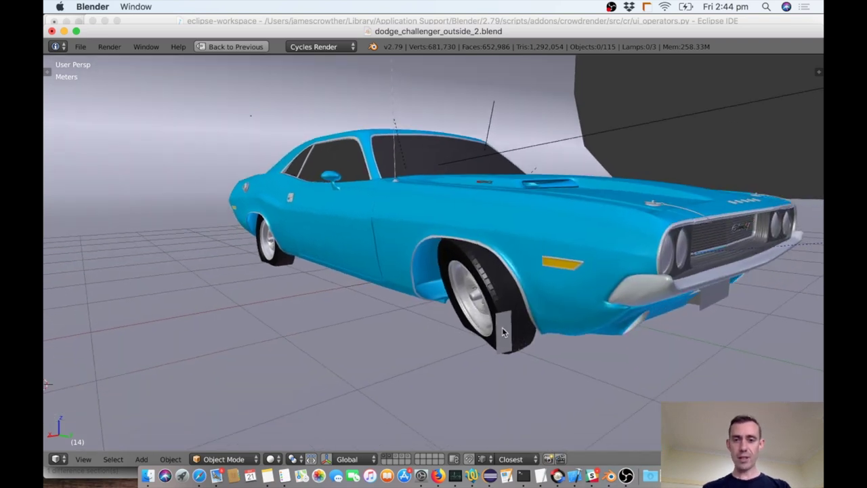
pyautogui.scroll(-4, 485, 336)
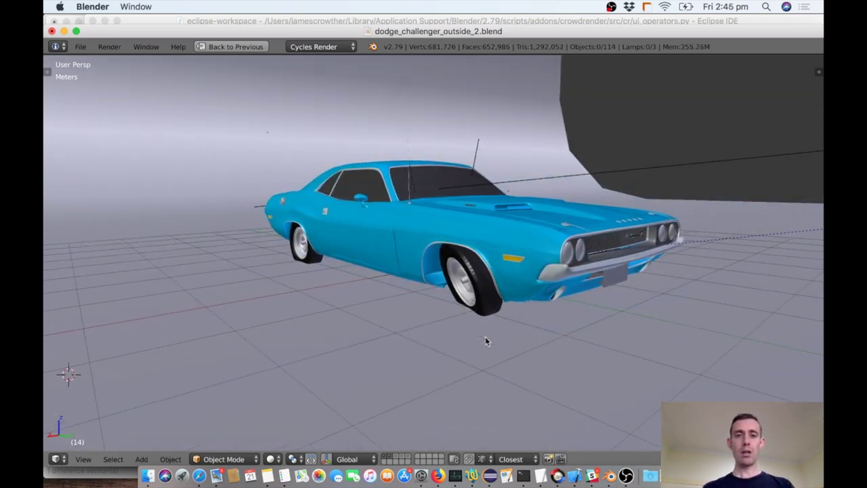
pyautogui.hscroll(-15, 485, 337)
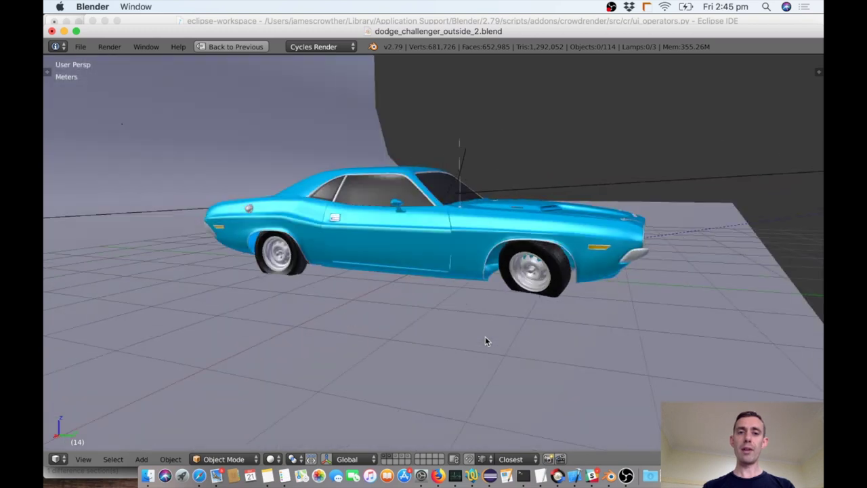
pyautogui.scroll(-15, 486, 341)
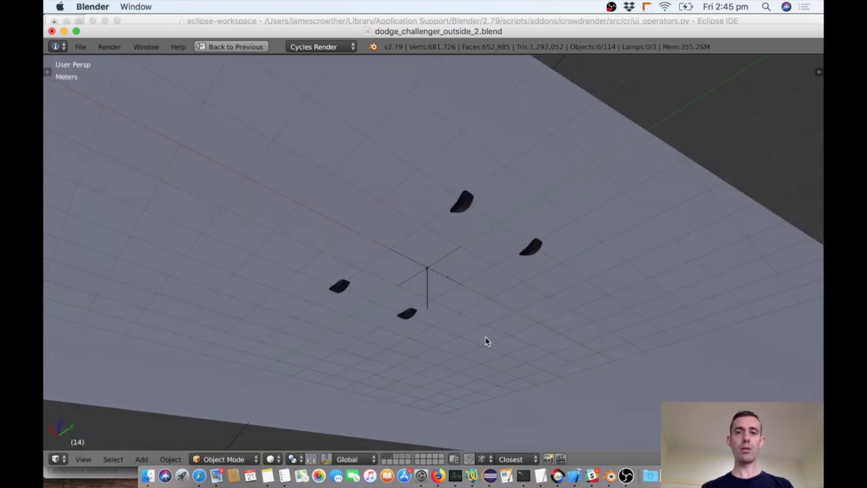
pyautogui.scroll(-2, 486, 341)
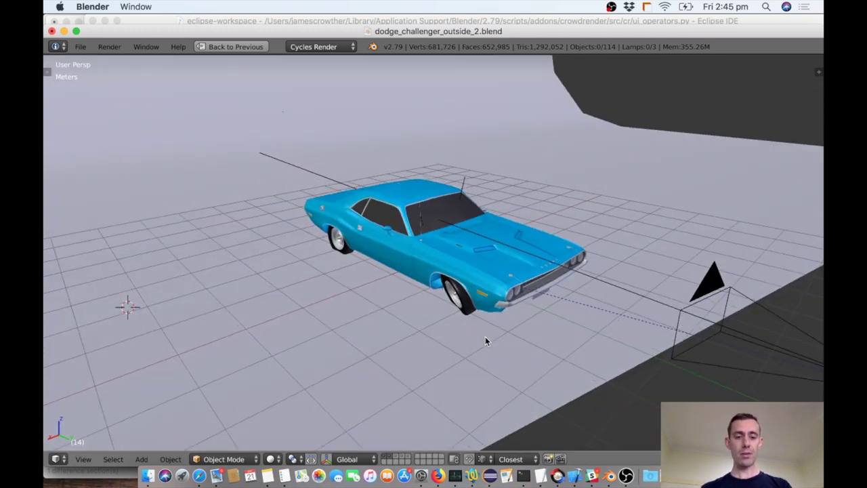
pyautogui.hotkey('ctrl', 'Up')
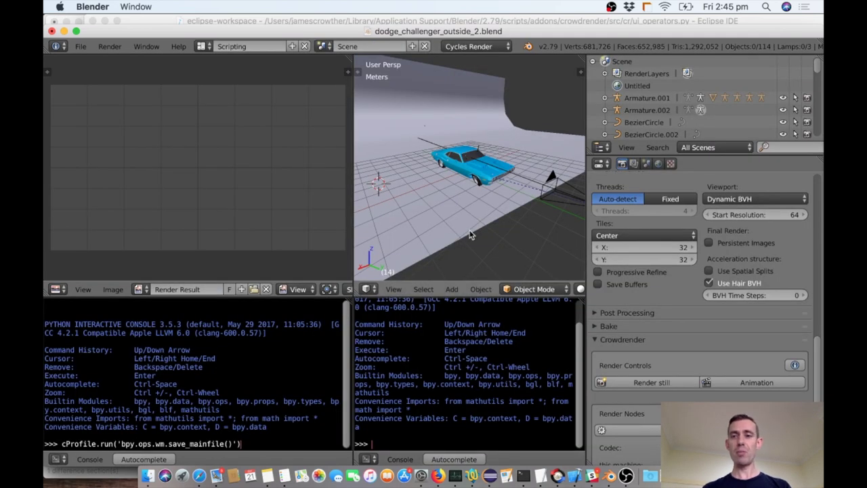
pyautogui.scroll(-6, 664, 282)
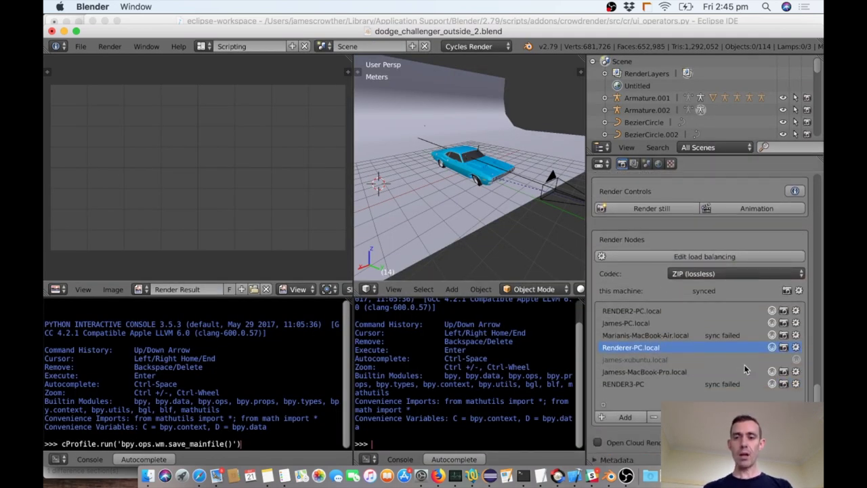
pyautogui.click(656, 336)
pyautogui.click(651, 385)
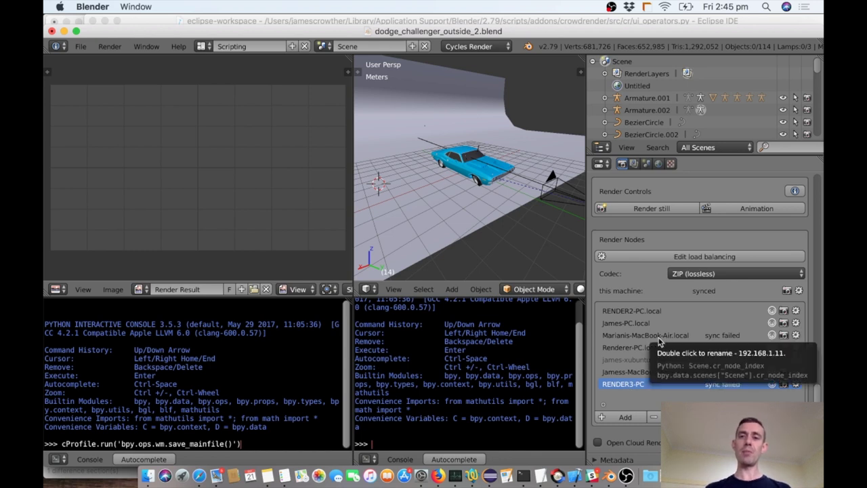
pyautogui.click(713, 337)
pyautogui.click(722, 384)
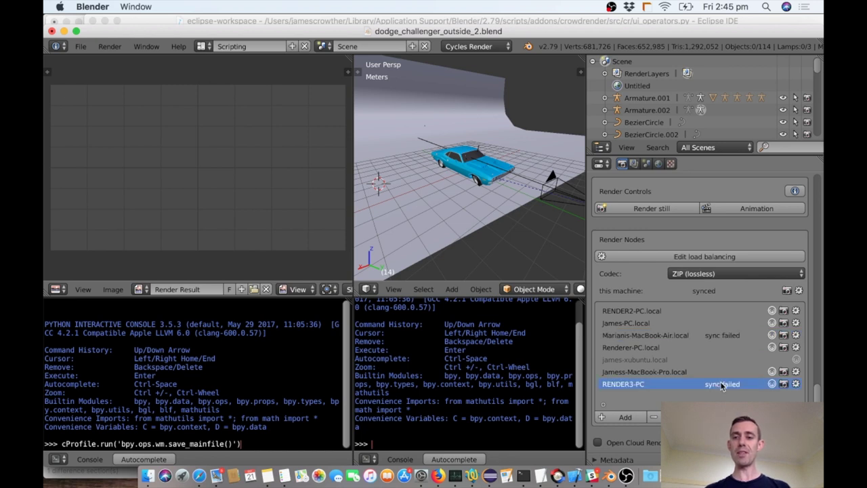
pyautogui.click(721, 336)
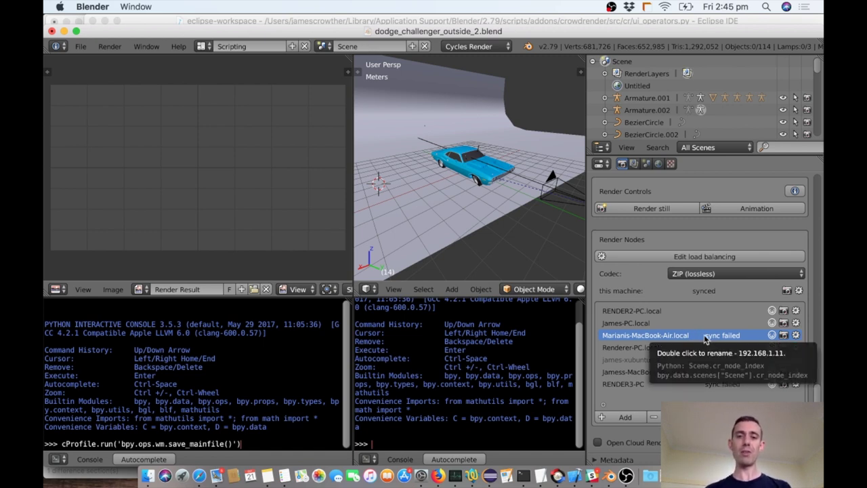
pyautogui.scroll(5, 681, 280)
pyautogui.scroll(3, 682, 280)
pyautogui.scroll(8, 682, 275)
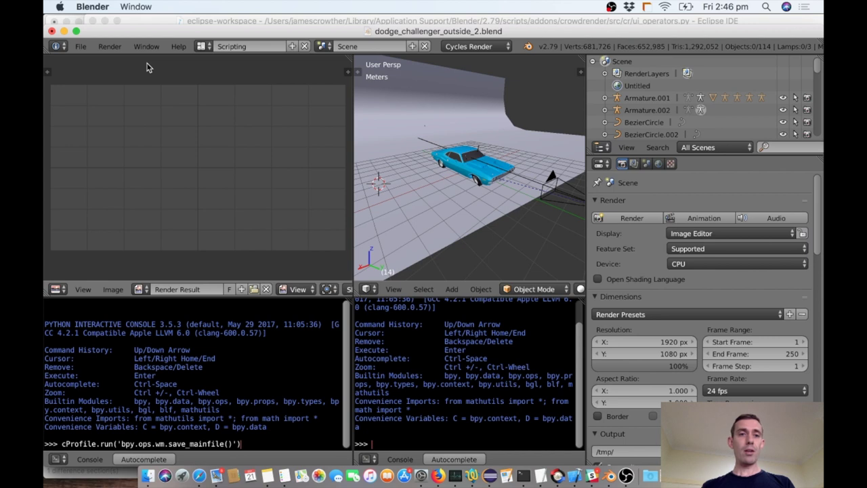
# - Switch to the Compositing layout showing the World shader nodes and select the RGB node
pyautogui.click(201, 46)
pyautogui.click(224, 77)
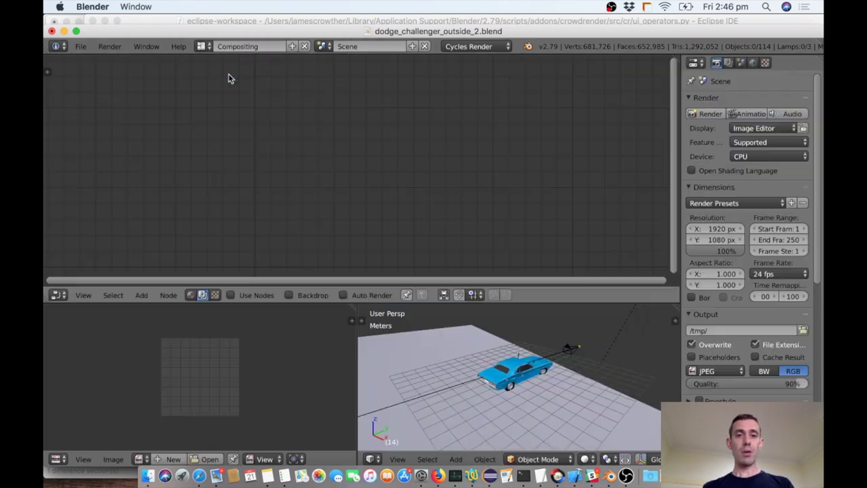
pyautogui.click(190, 295)
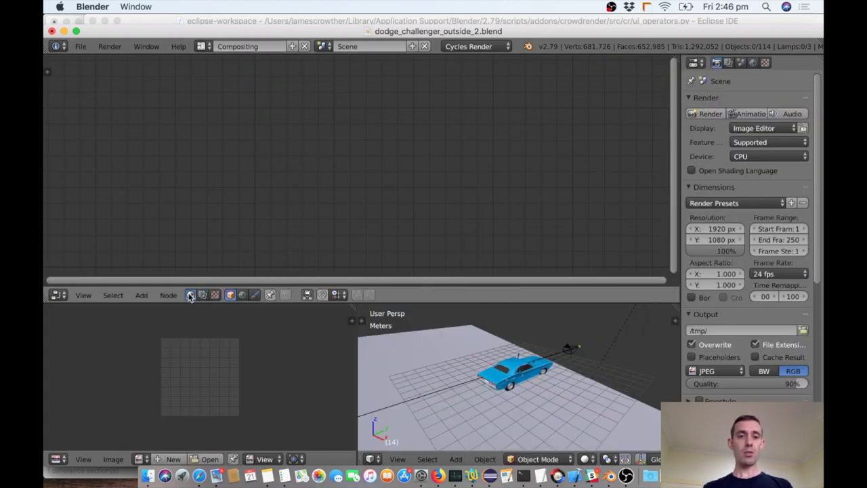
pyautogui.click(242, 294)
pyautogui.press('Home')
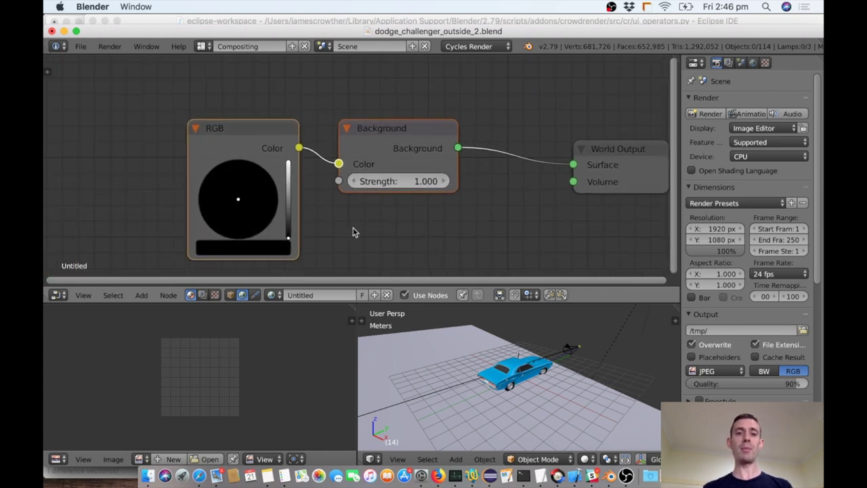
pyautogui.scroll(10, 570, 364)
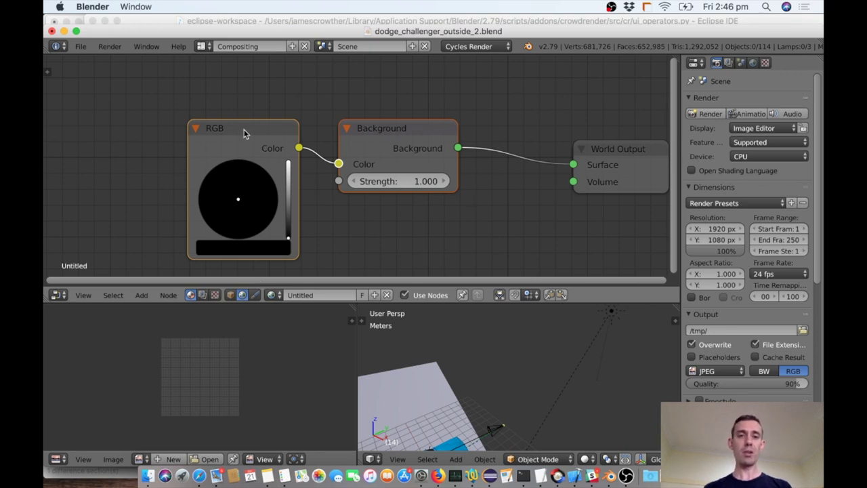
pyautogui.press('a')
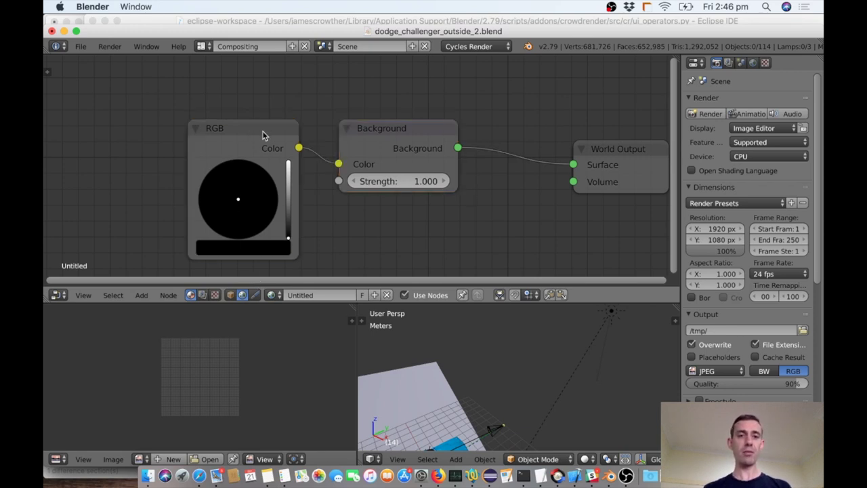
pyautogui.click(262, 130)
# - Delete the RGB node and place a new Sky Texture node left of the Background
pyautogui.press('x')
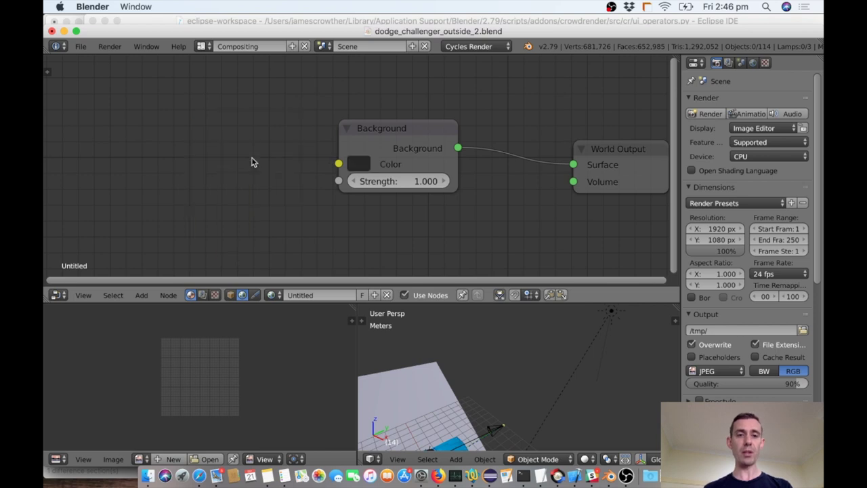
pyautogui.hotkey('shift', 'a')
pyautogui.moveTo(188, 163)
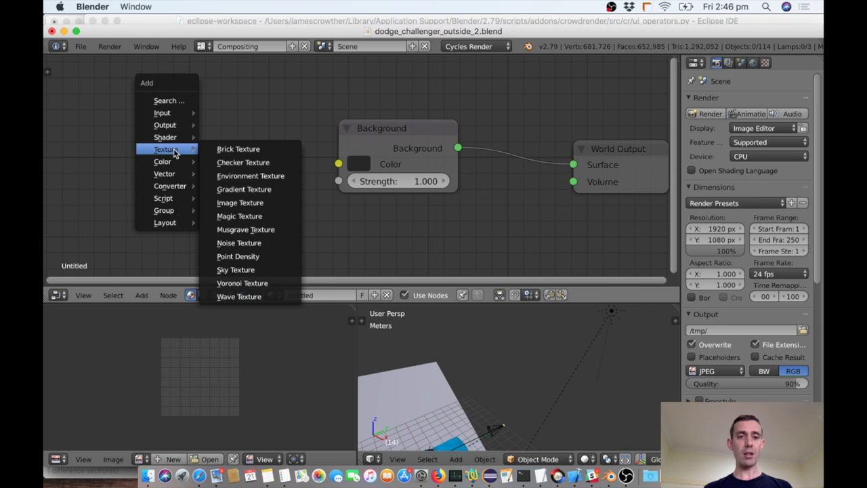
pyautogui.click(237, 270)
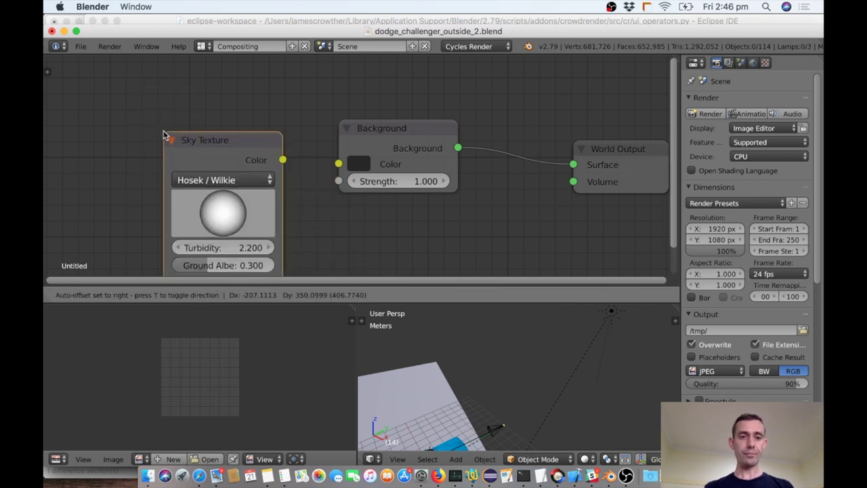
pyautogui.click(162, 133)
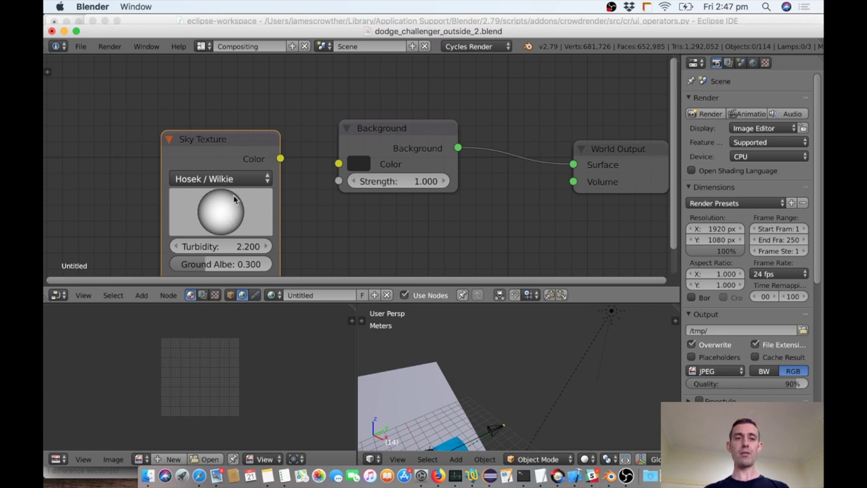
# - Rotate the sky's sun direction, arrange the Sky Texture node and link its Color into Background
pyautogui.scroll(-3, 390, 229)
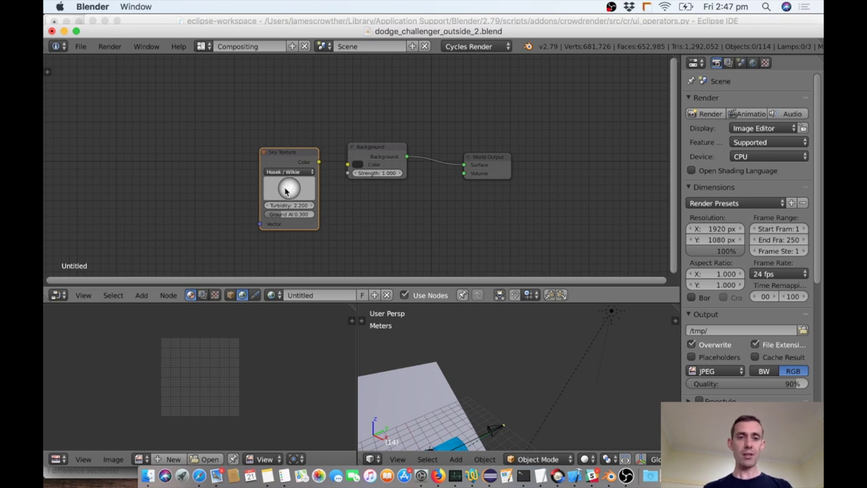
pyautogui.scroll(2, 289, 192)
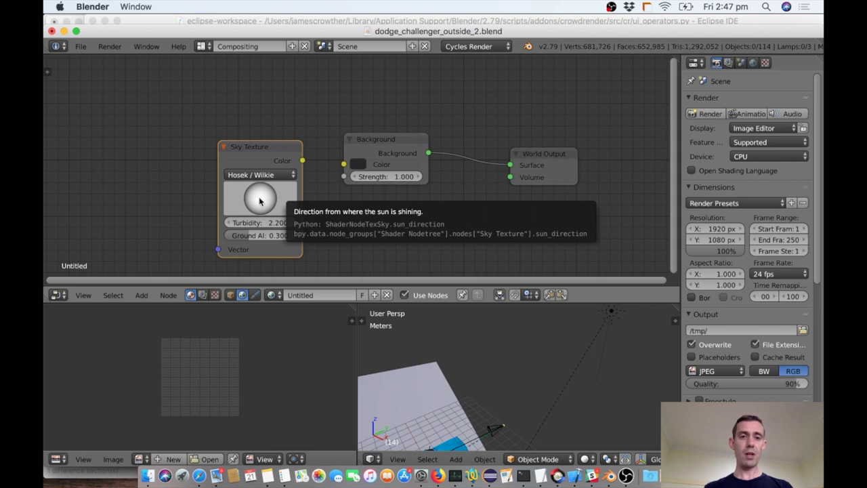
pyautogui.moveTo(260, 201)
pyautogui.mouseDown()
pyautogui.moveTo(343, 196)
pyautogui.moveTo(297, 267)
pyautogui.moveTo(209, 269)
pyautogui.moveTo(190, 229)
pyautogui.moveTo(207, 200)
pyautogui.moveTo(255, 199)
pyautogui.moveTo(244, 188)
pyautogui.mouseUp()
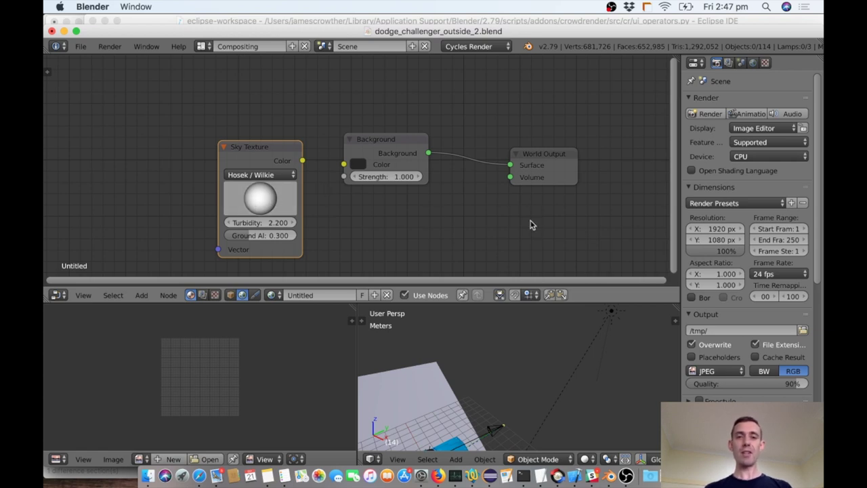
pyautogui.moveTo(278, 149); pyautogui.dragTo(250, 142)
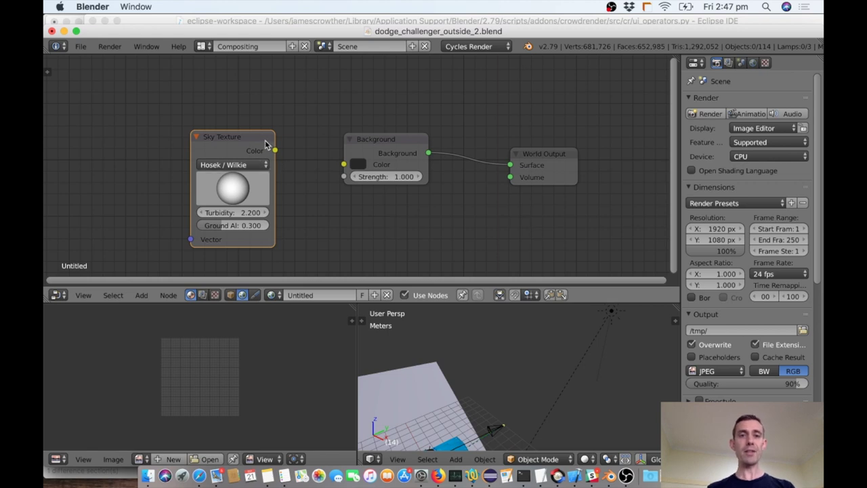
pyautogui.moveTo(266, 144); pyautogui.dragTo(344, 165)
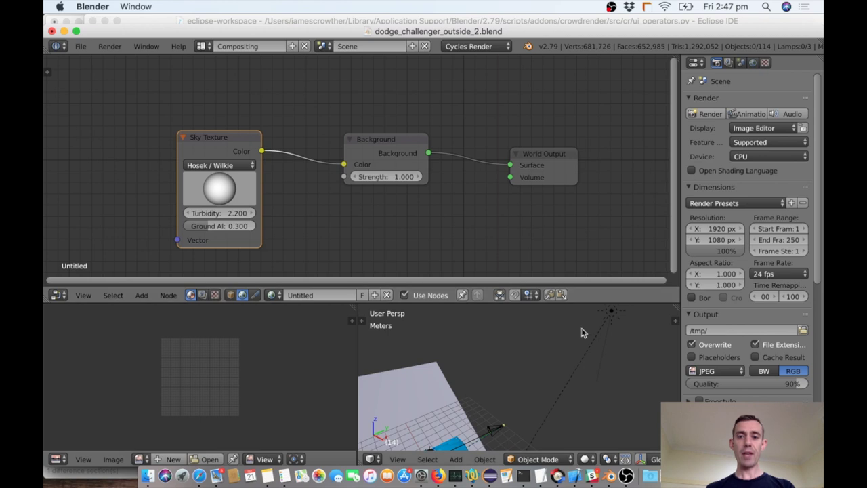
# - Add a Track To constraint to the sun lamp with HOOD as its target
pyautogui.rightClick(613, 315)
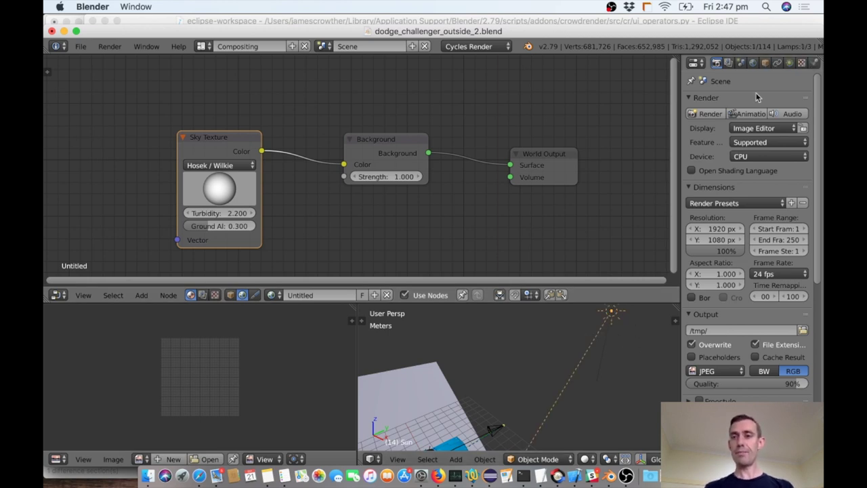
pyautogui.click(777, 63)
pyautogui.click(758, 105)
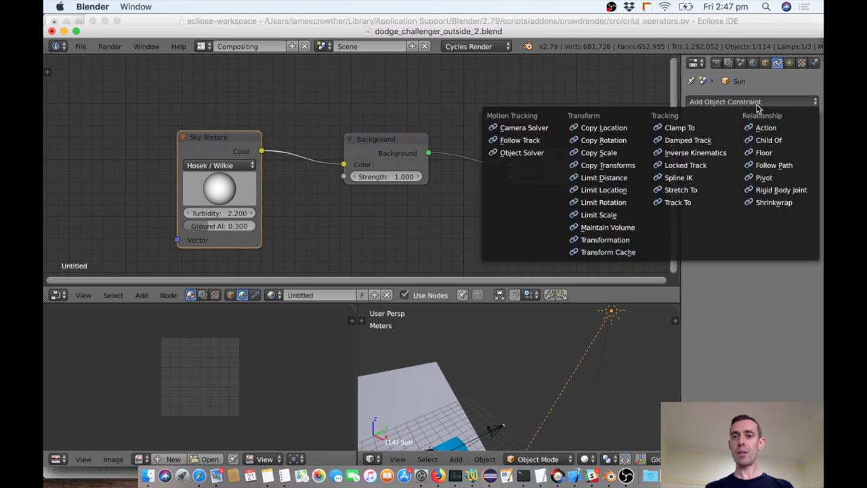
pyautogui.click(695, 202)
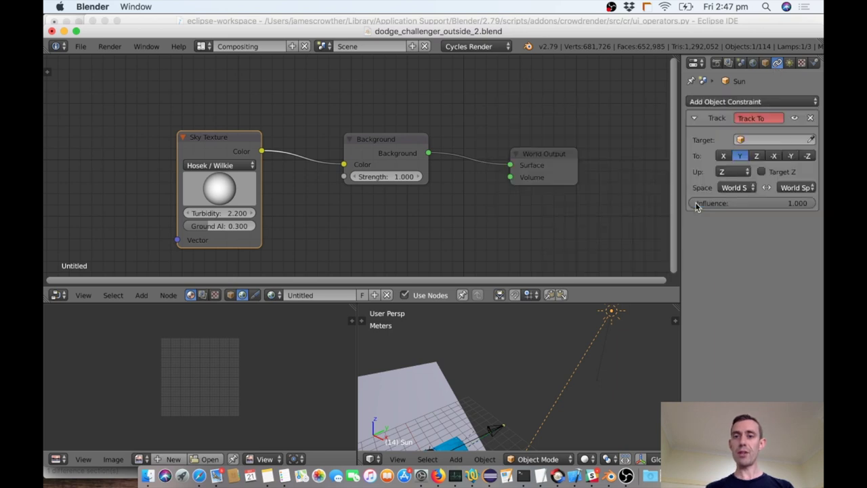
pyautogui.click(758, 140)
pyautogui.write('HOOD')
pyautogui.click(723, 156)
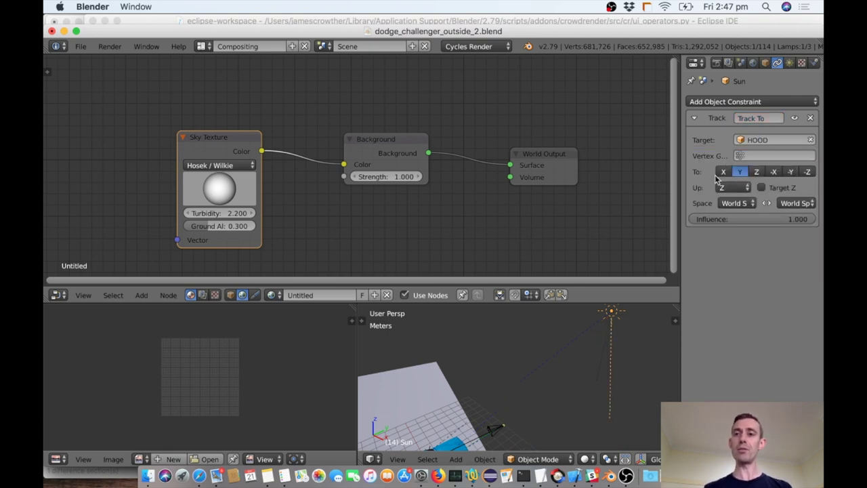
# - Set the Track To constraint's up axis to Y and tracking axis to -Z
pyautogui.click(742, 188)
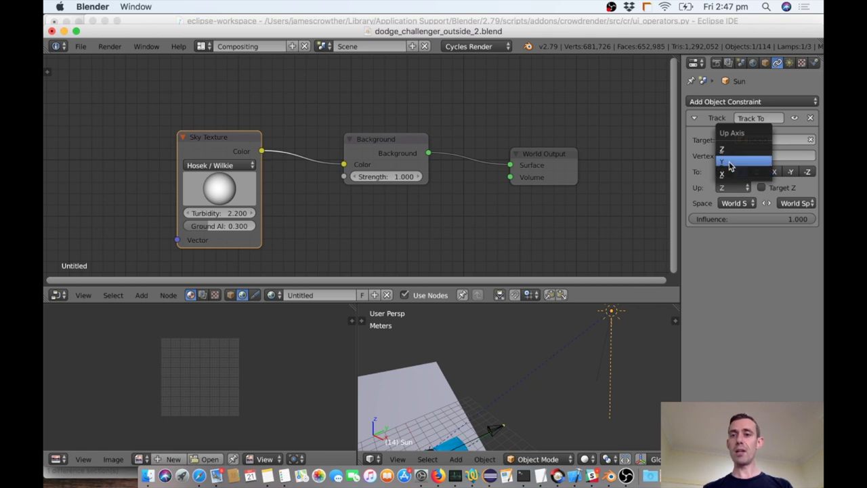
pyautogui.click(723, 162)
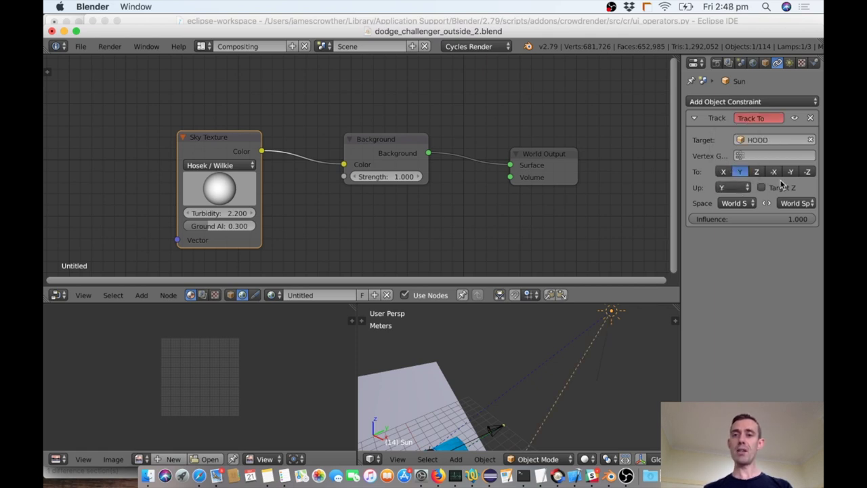
pyautogui.click(808, 173)
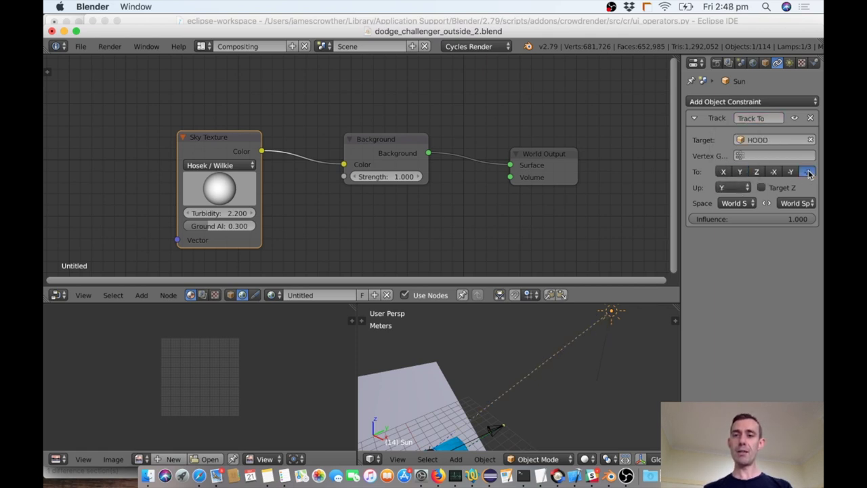
pyautogui.scroll(-5, 654, 340)
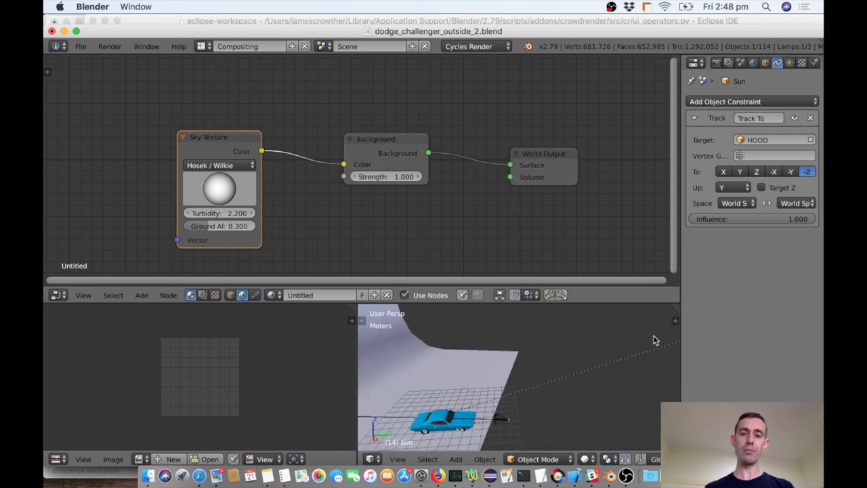
pyautogui.scroll(-3, 654, 340)
pyautogui.scroll(-6, 654, 341)
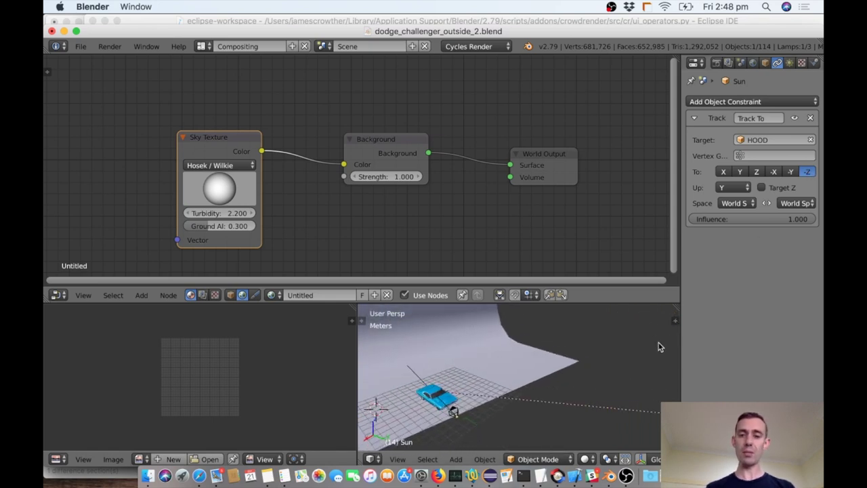
pyautogui.scroll(5, 658, 347)
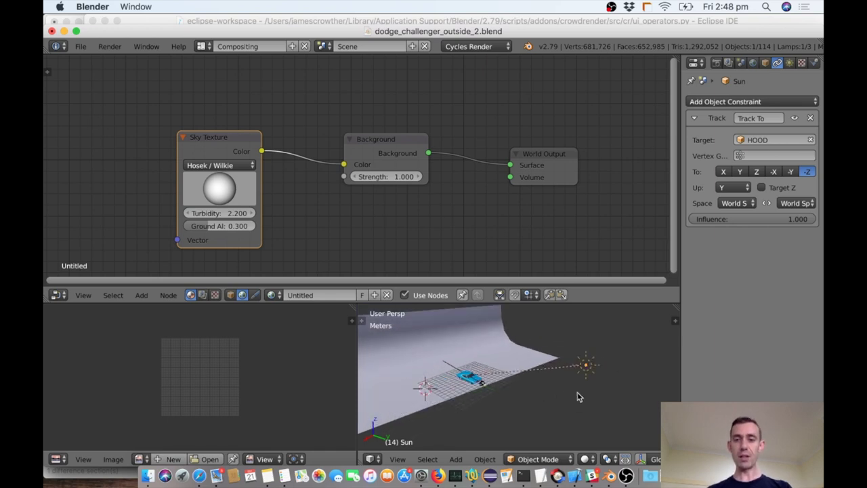
# - Drop the sun lamp slightly lower and swing the Sky Texture's sun direction sideways
pyautogui.press('g')
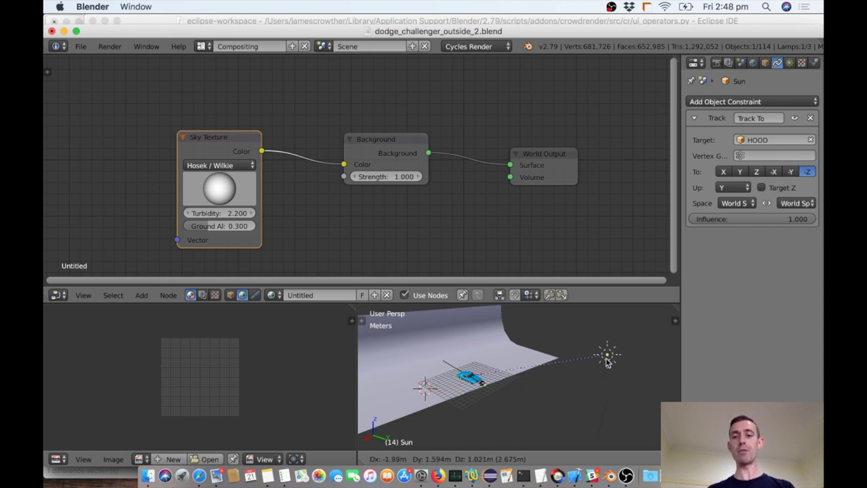
pyautogui.press('Escape')
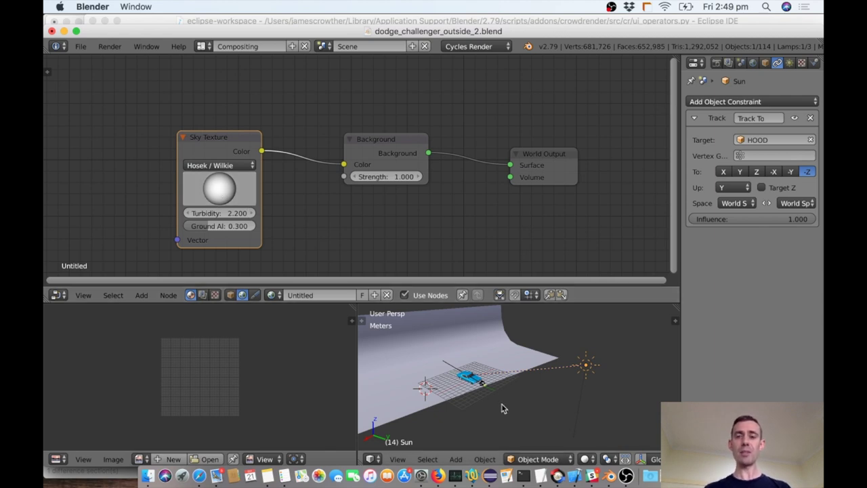
pyautogui.press('g')
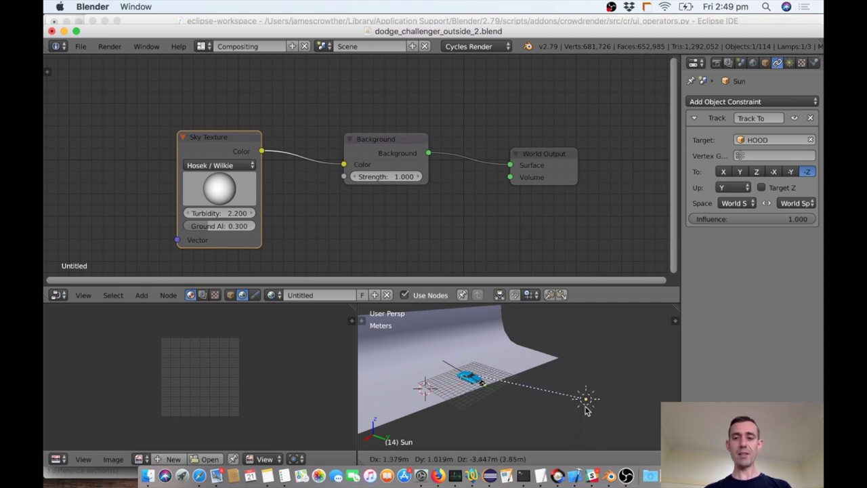
pyautogui.click(587, 417)
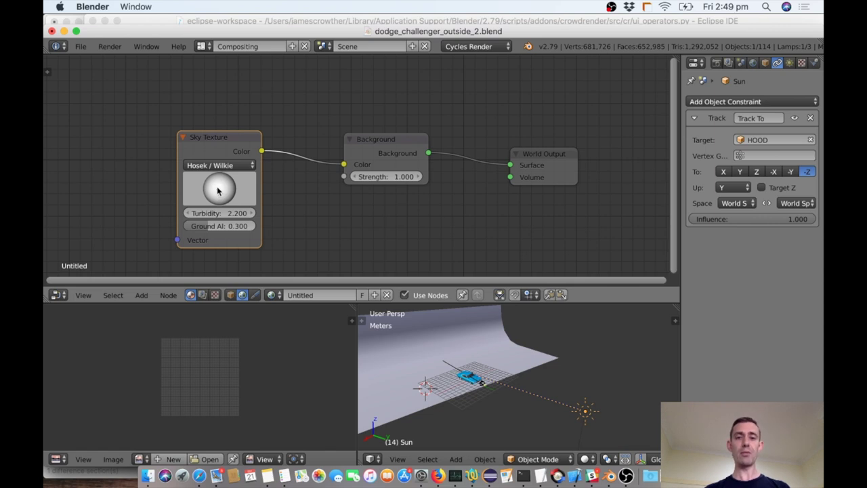
pyautogui.moveTo(221, 188); pyautogui.dragTo(296, 193)
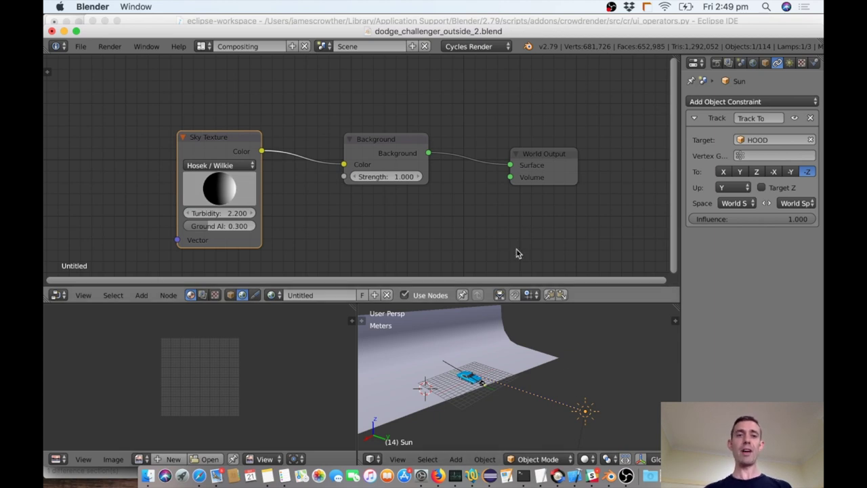
# - Add a Manually Create Later (Single) driver to the Sky Texture's sun-direction ball
pyautogui.rightClick(226, 194)
pyautogui.moveTo(228, 194)
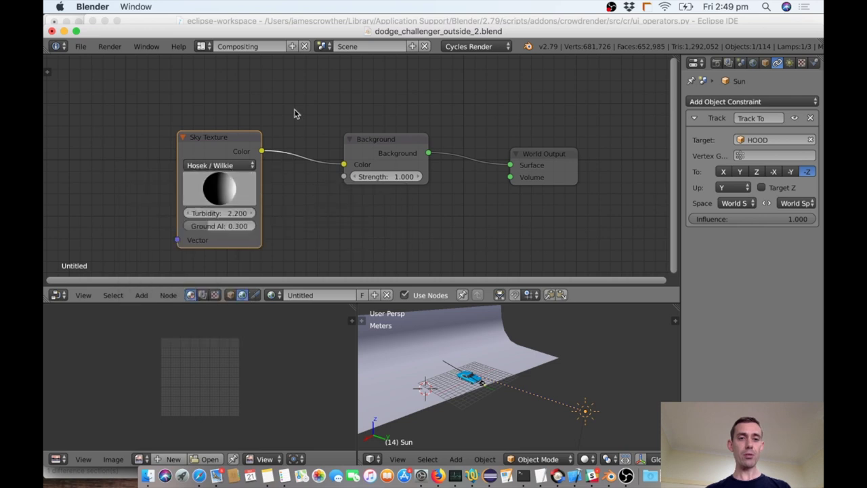
pyautogui.rightClick(220, 187)
pyautogui.moveTo(220, 187)
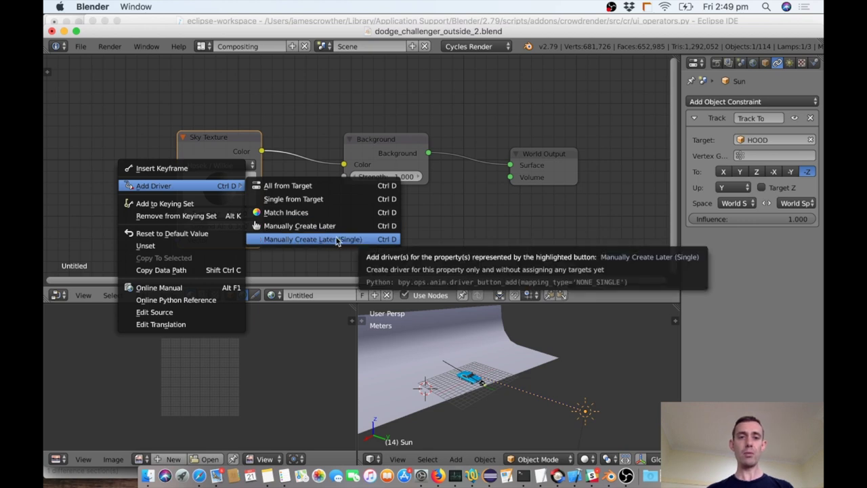
pyautogui.click(337, 240)
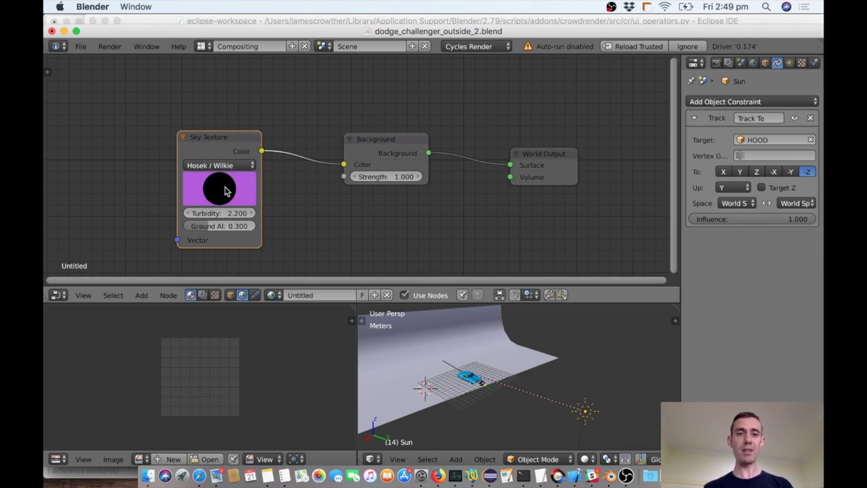
# - Save over the blend file, reload it as trusted via Revert, and rotate the sun-direction ball
pyautogui.hotkey('ctrl', 's')
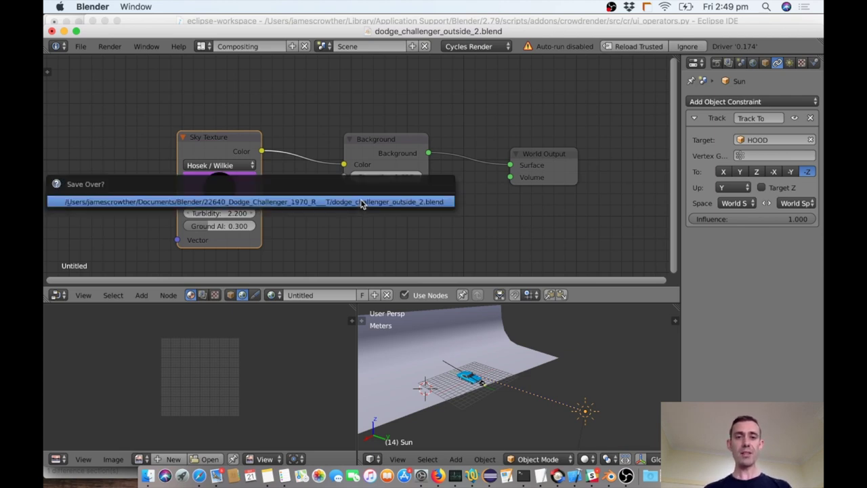
pyautogui.click(360, 200)
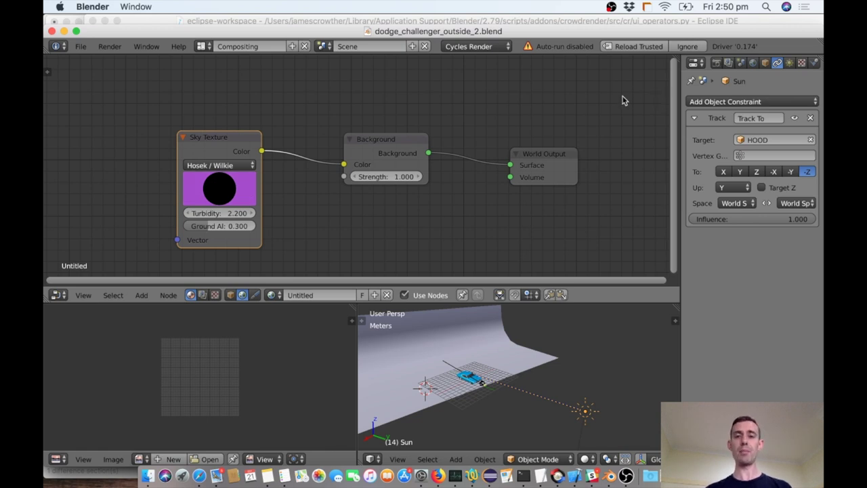
pyautogui.click(640, 48)
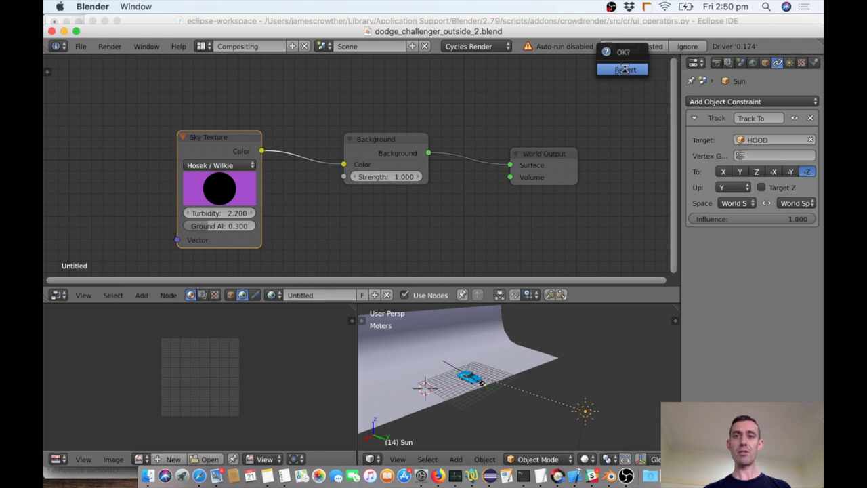
pyautogui.click(625, 69)
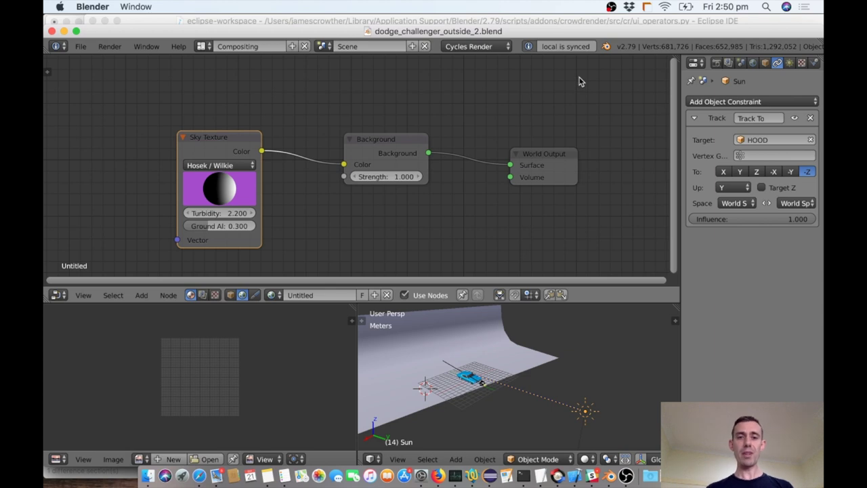
pyautogui.moveTo(238, 193); pyautogui.dragTo(218, 191)
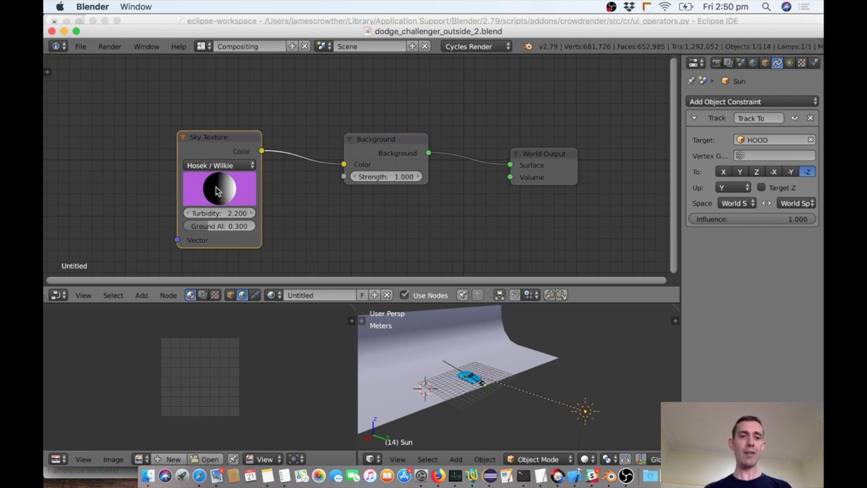
# - Move the sun lamp to a new position and switch to the Animation layout
pyautogui.press('g')
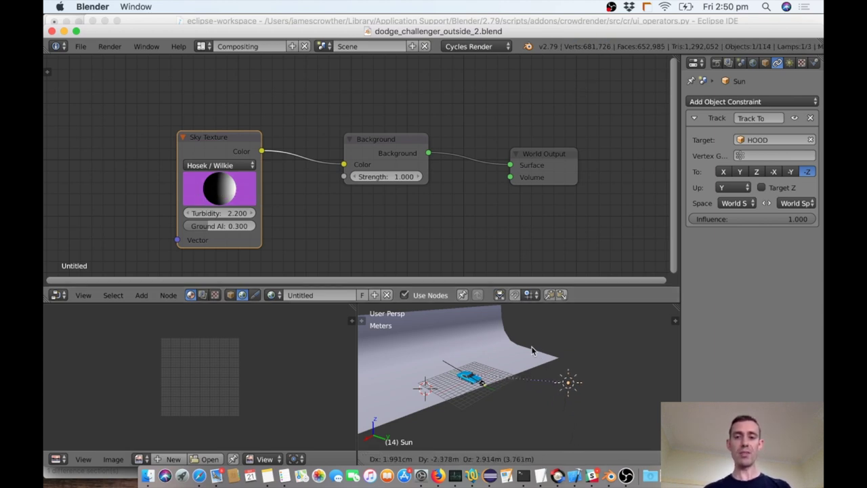
pyautogui.click(528, 339)
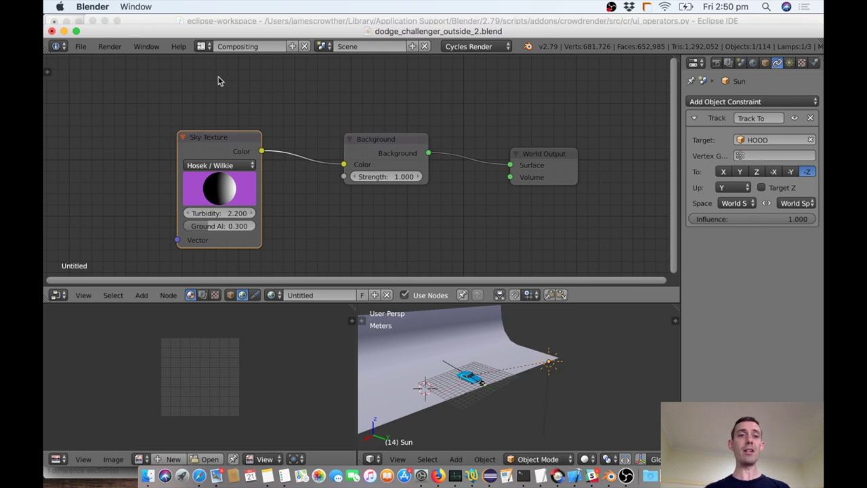
pyautogui.click(202, 46)
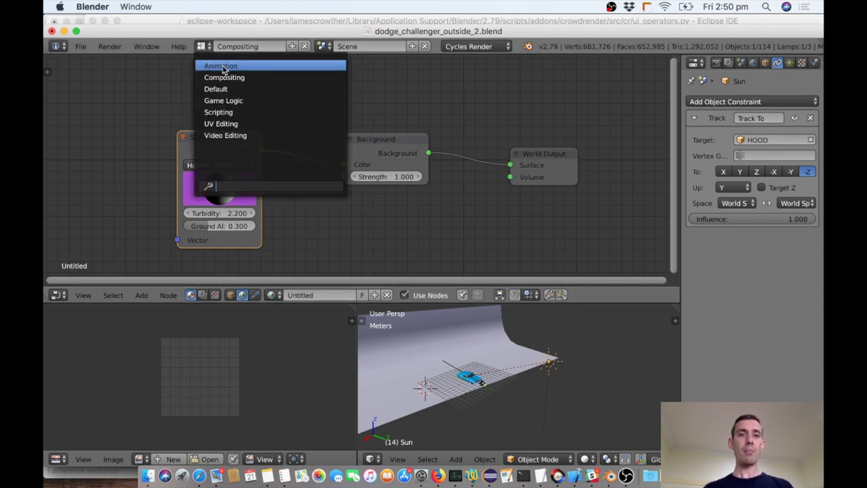
pyautogui.click(221, 66)
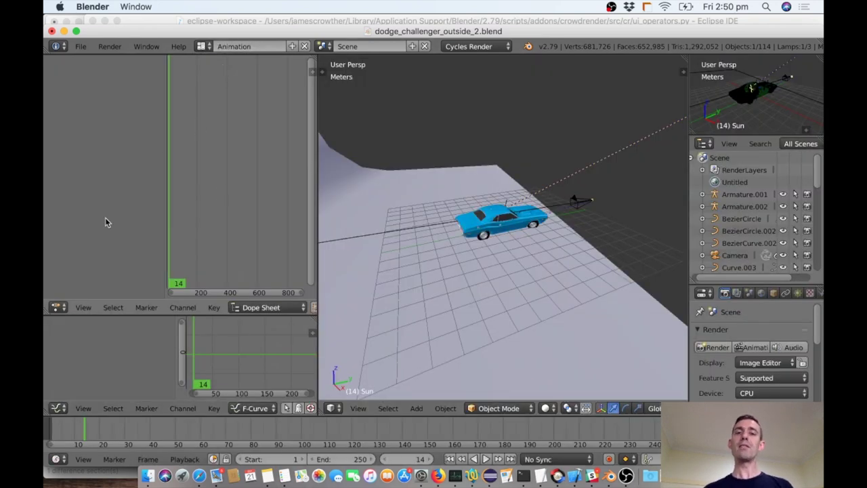
# - Turn an area into a Graph Editor in Drivers mode showing the X, Y, Z Sun Direction channels
pyautogui.click(58, 307)
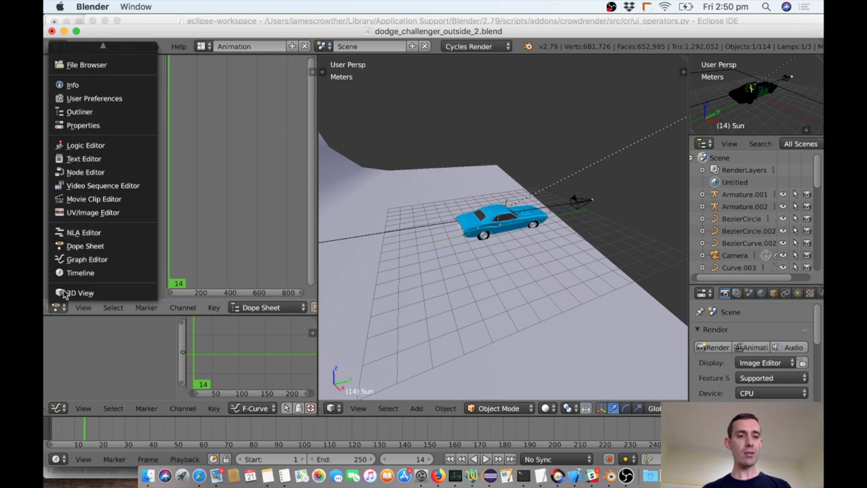
pyautogui.click(87, 262)
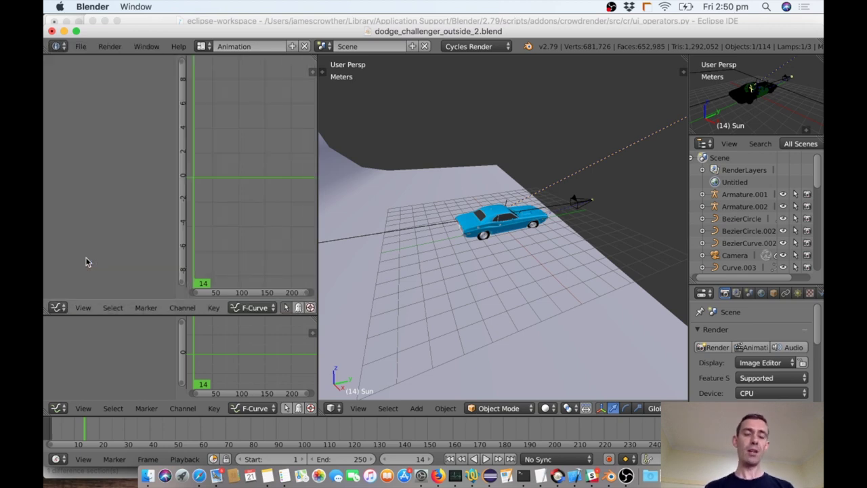
pyautogui.click(252, 308)
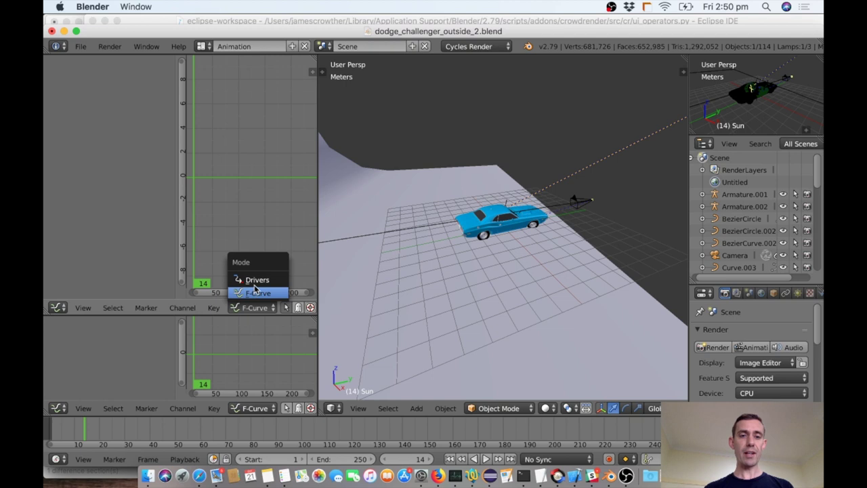
pyautogui.click(258, 280)
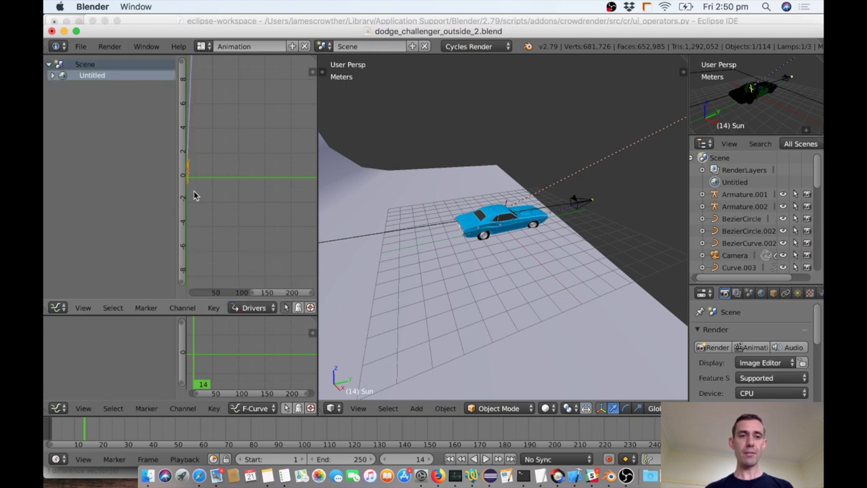
pyautogui.click(52, 76)
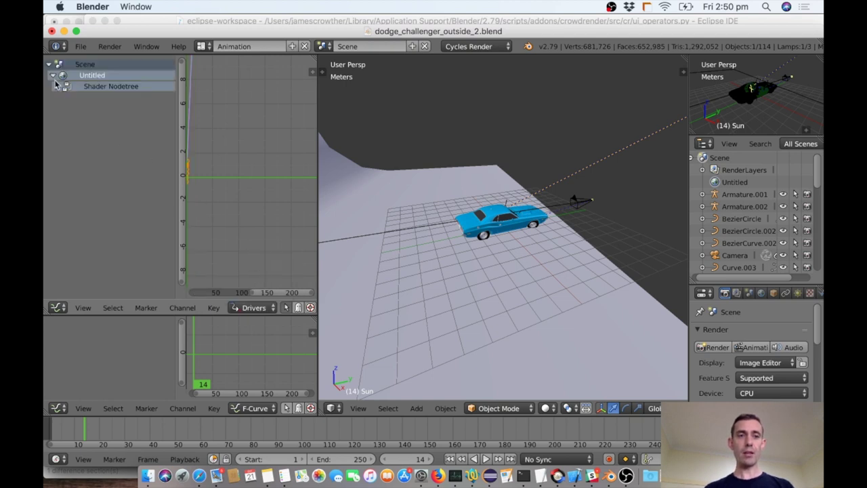
pyautogui.click(57, 87)
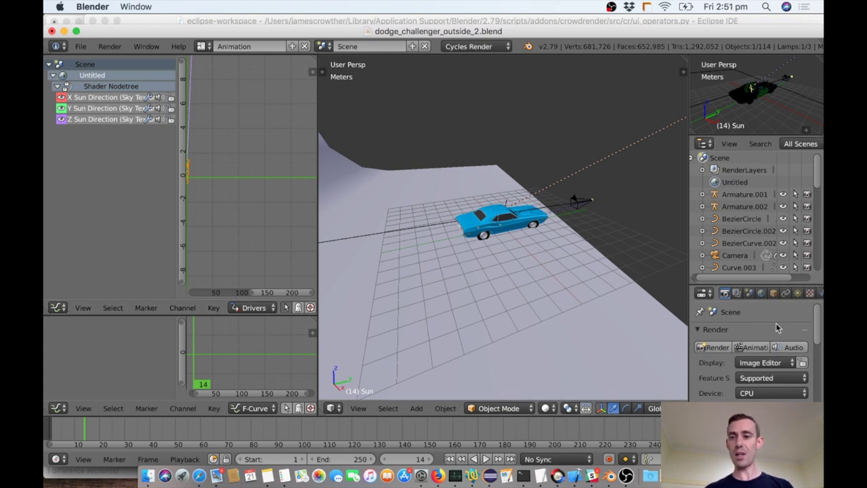
pyautogui.click(761, 294)
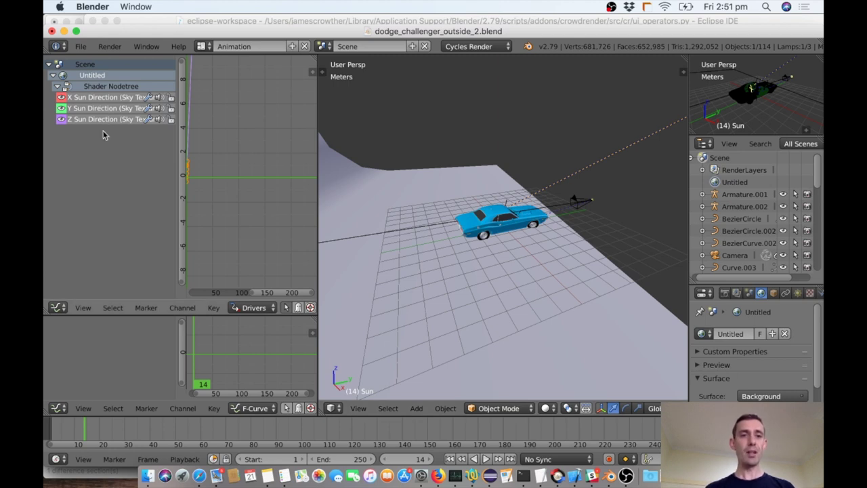
# - Select only the X Sun Direction driver, then cycle through Compositing back to the Animation layout
pyautogui.hotkey('shift', 'space')
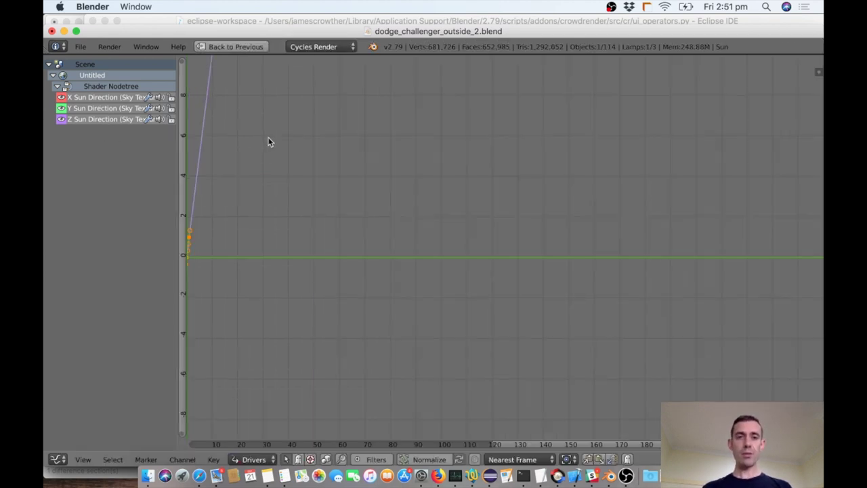
pyautogui.click(117, 99)
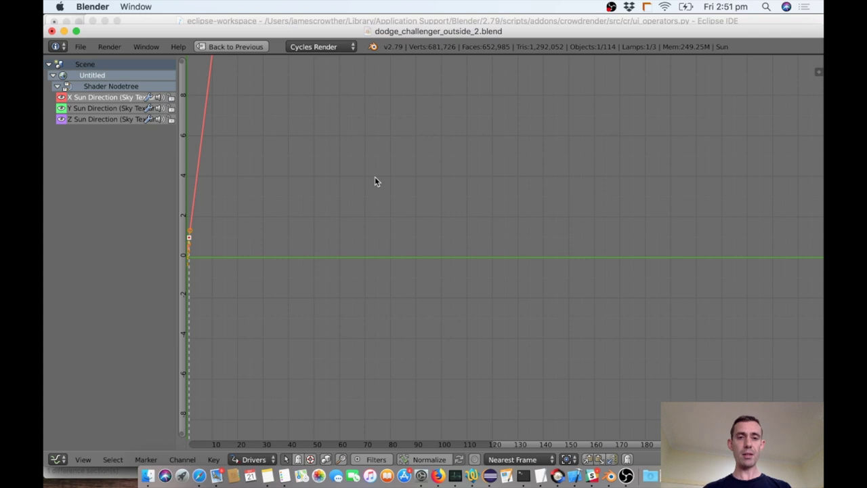
pyautogui.hotkey('shift', 'space')
pyautogui.click(204, 46)
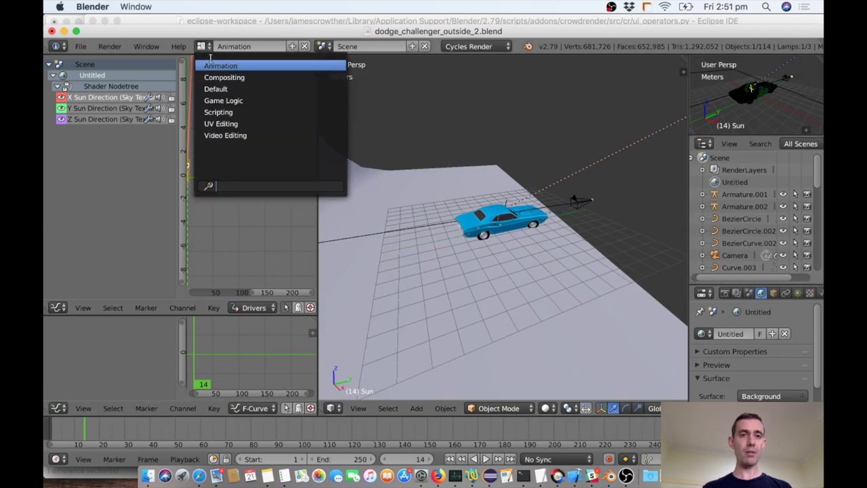
pyautogui.click(229, 79)
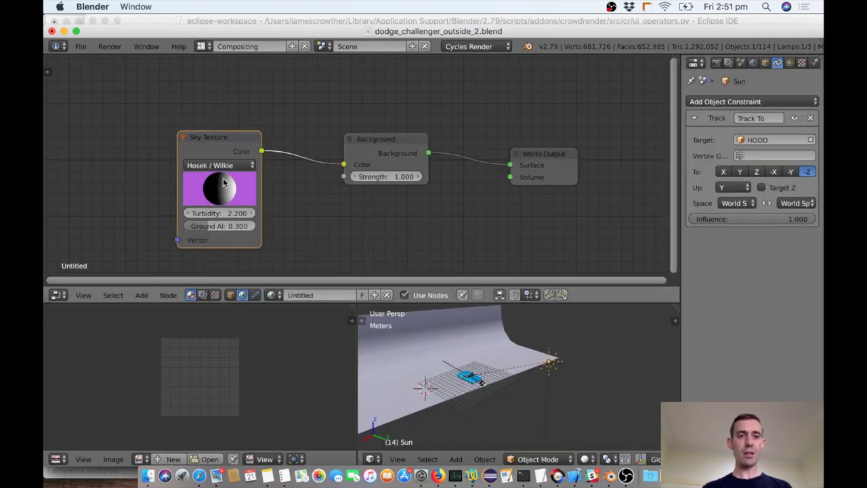
pyautogui.click(205, 46)
pyautogui.click(221, 66)
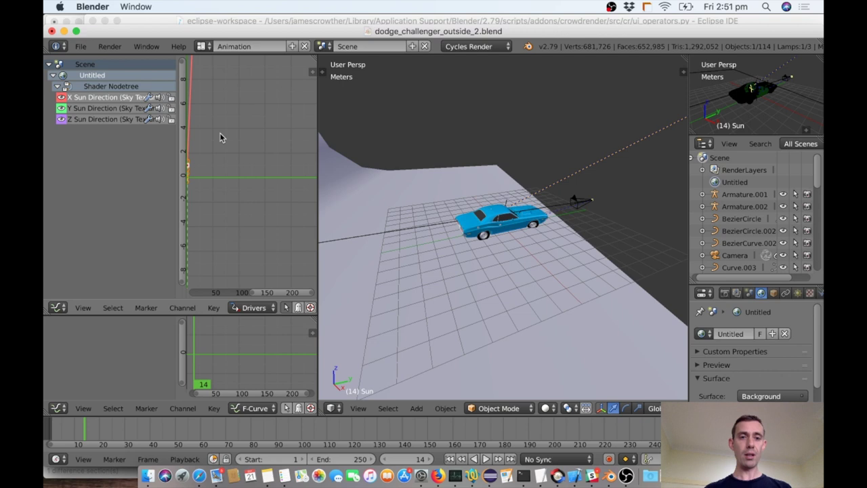
# - Maximize the drivers graph and open a widened properties sidebar
pyautogui.hotkey('shift', 'space')
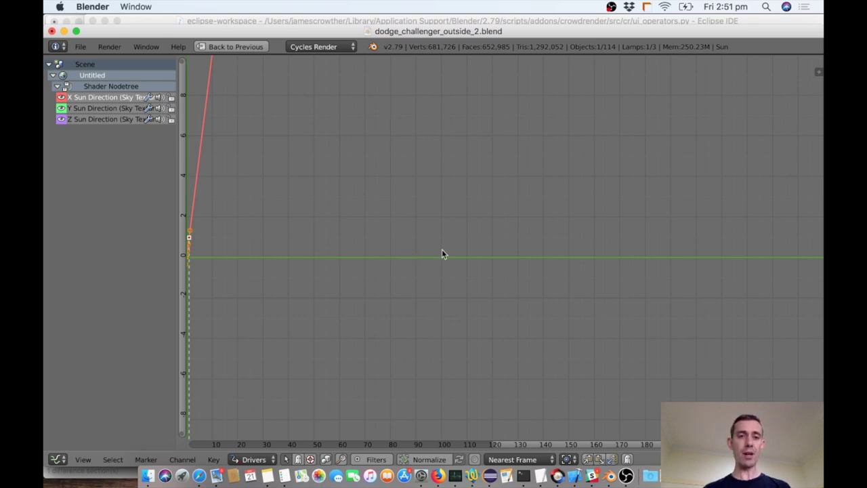
pyautogui.press('n')
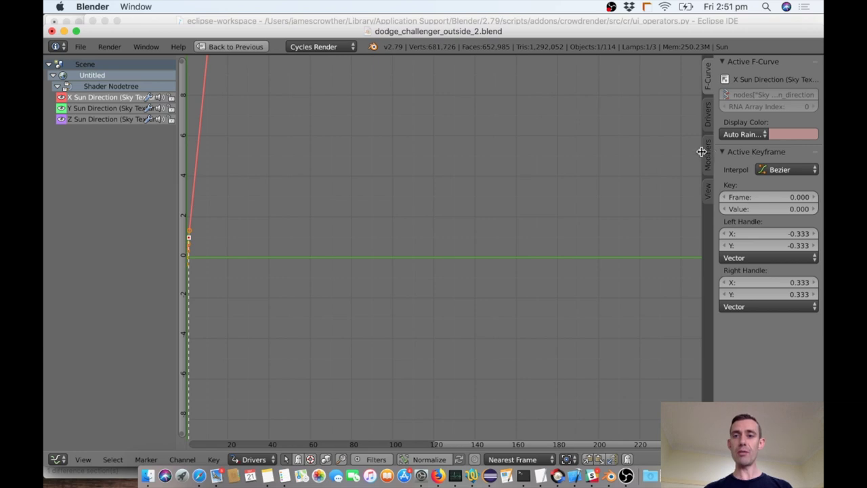
pyautogui.moveTo(700, 151); pyautogui.dragTo(598, 161)
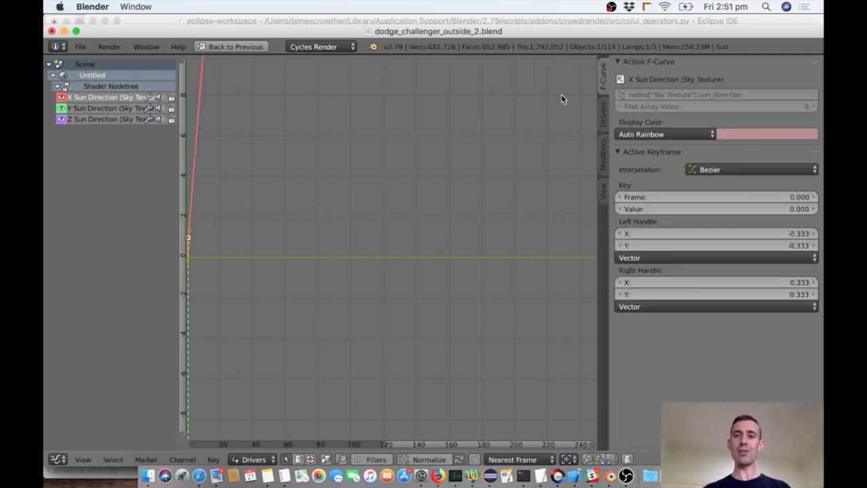
# - Replace the X Sun Direction driver's existing variable with two new variables, var and var_001
pyautogui.press('n')
pyautogui.press('n')
pyautogui.click(603, 114)
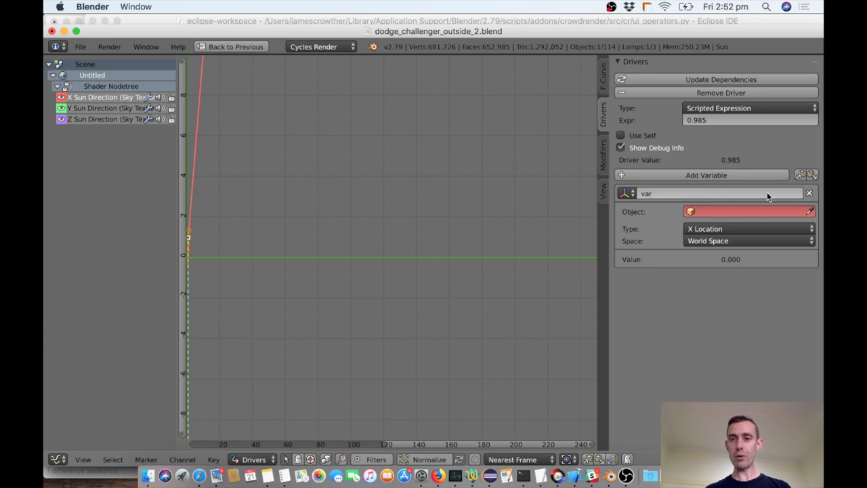
pyautogui.click(809, 193)
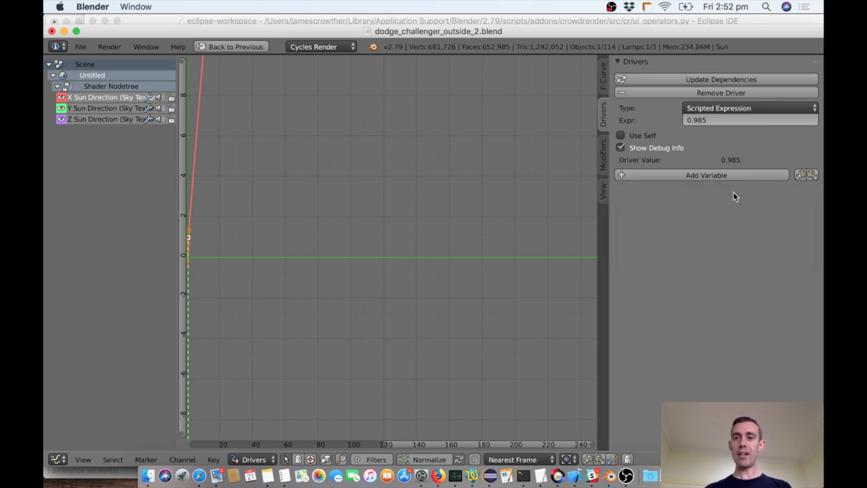
pyautogui.click(707, 176)
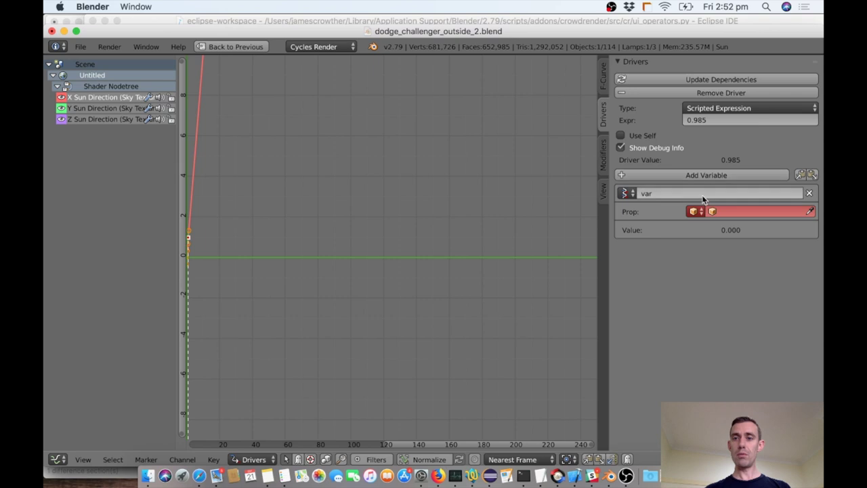
pyautogui.click(706, 175)
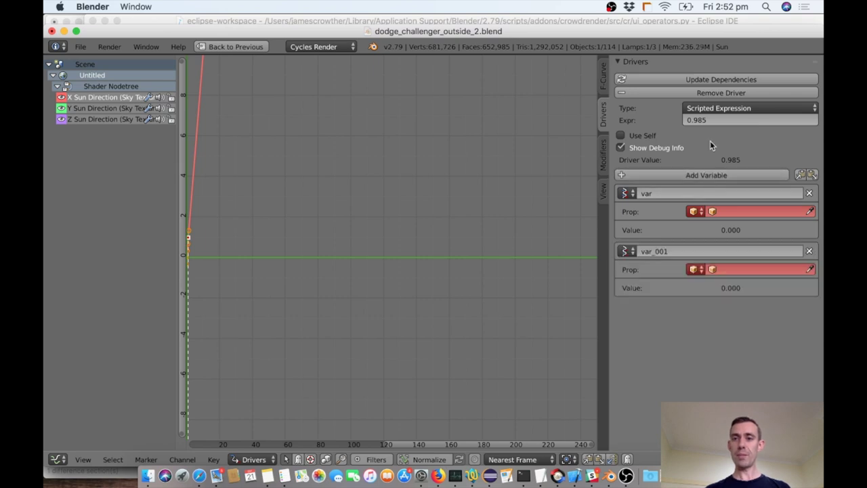
# - Keep the driver type as Scripted Expression and return to the full Animation layout
pyautogui.click(772, 111)
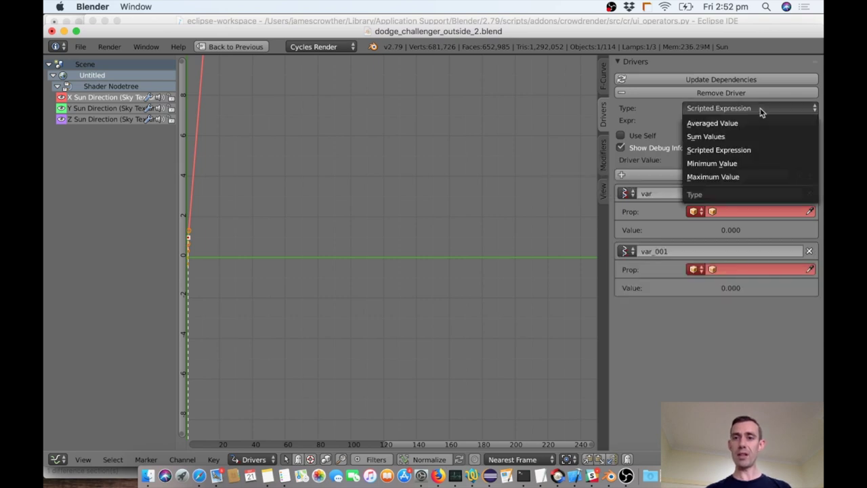
pyautogui.click(736, 151)
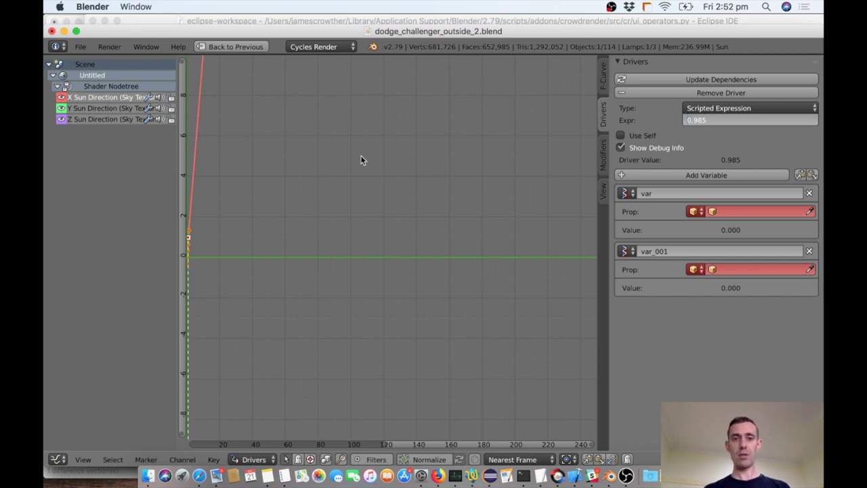
pyautogui.hotkey('shift', 'space')
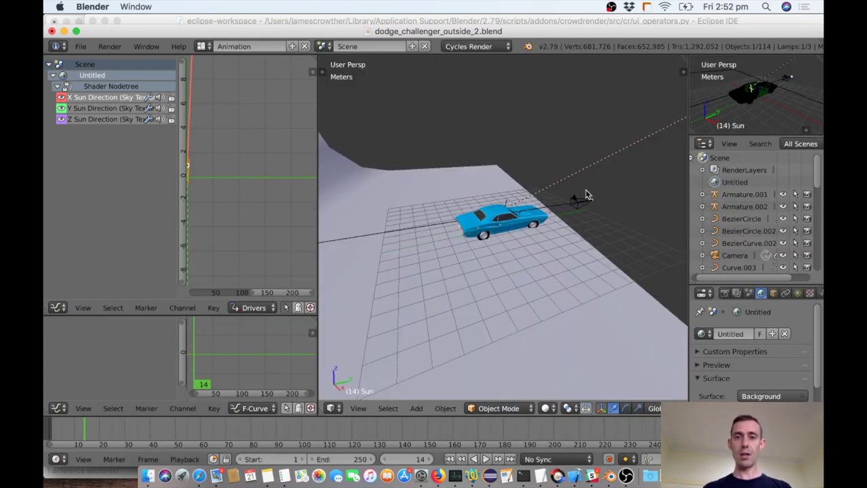
# - Cycle through Compositing back to Animation, then maximize the driver editor to edit the first variable
pyautogui.scroll(-3, 589, 197)
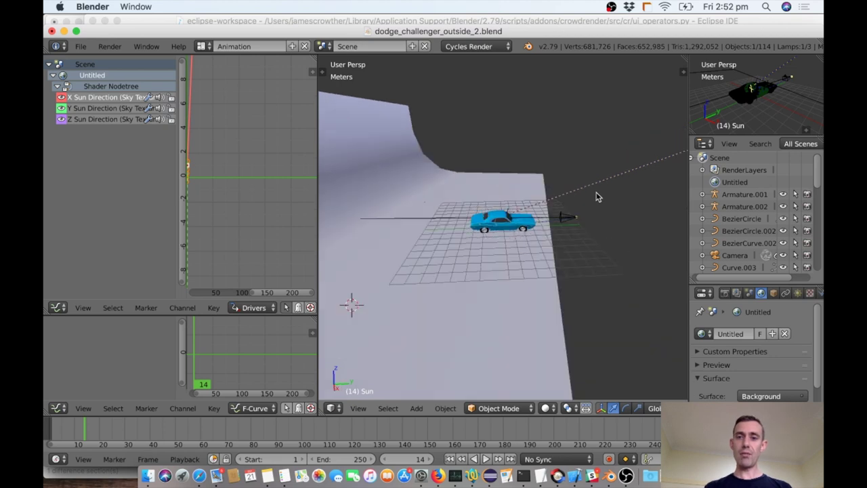
pyautogui.scroll(10, 597, 196)
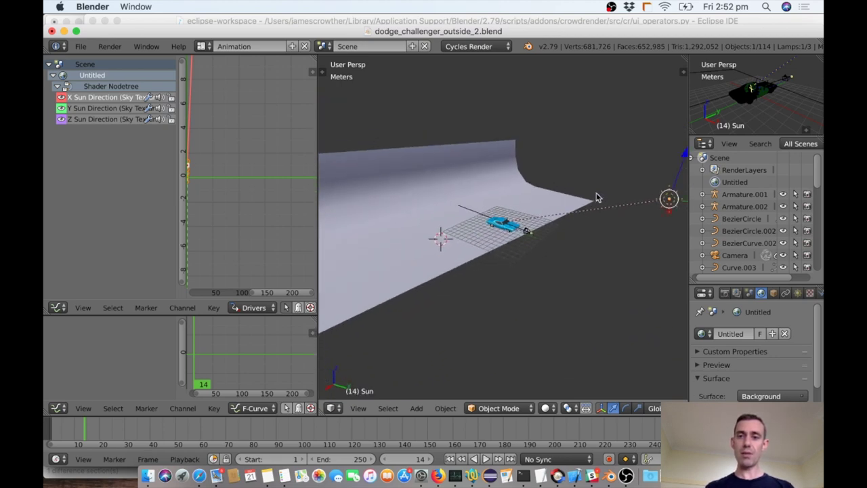
pyautogui.scroll(3, 596, 196)
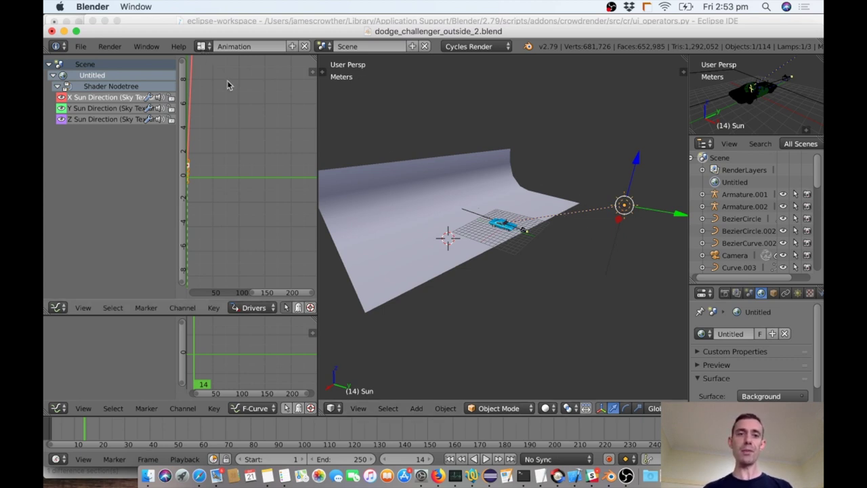
pyautogui.click(203, 48)
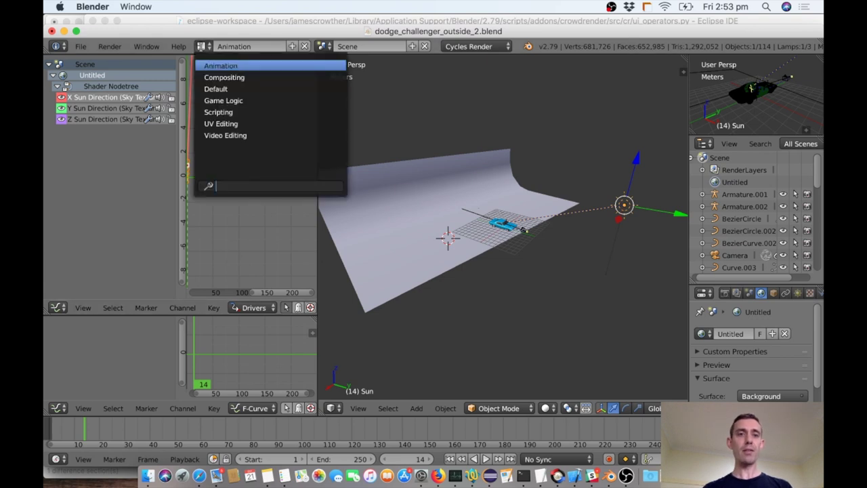
pyautogui.click(225, 80)
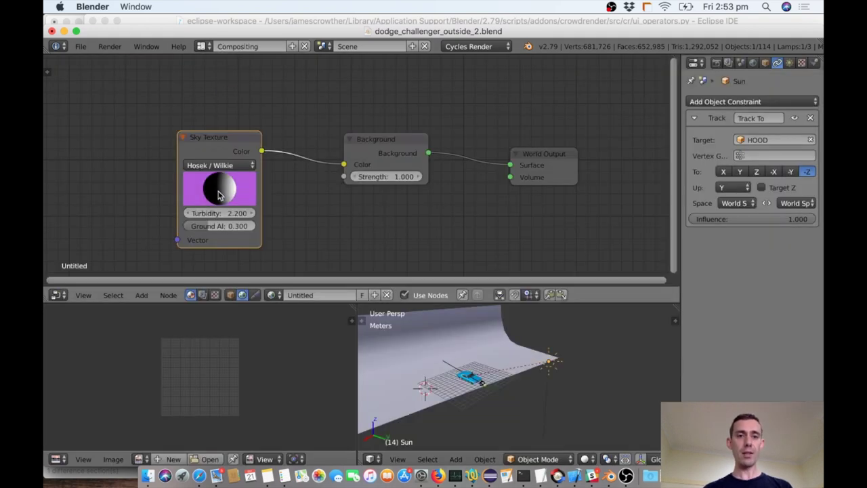
pyautogui.click(207, 49)
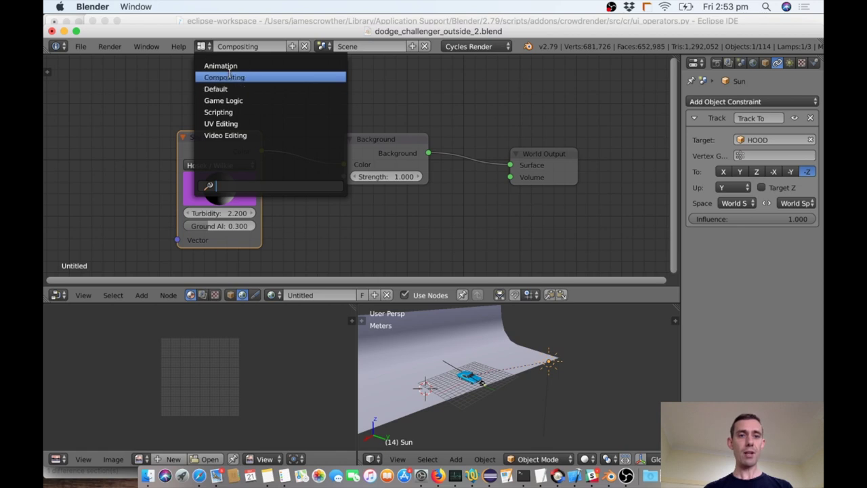
pyautogui.click(222, 65)
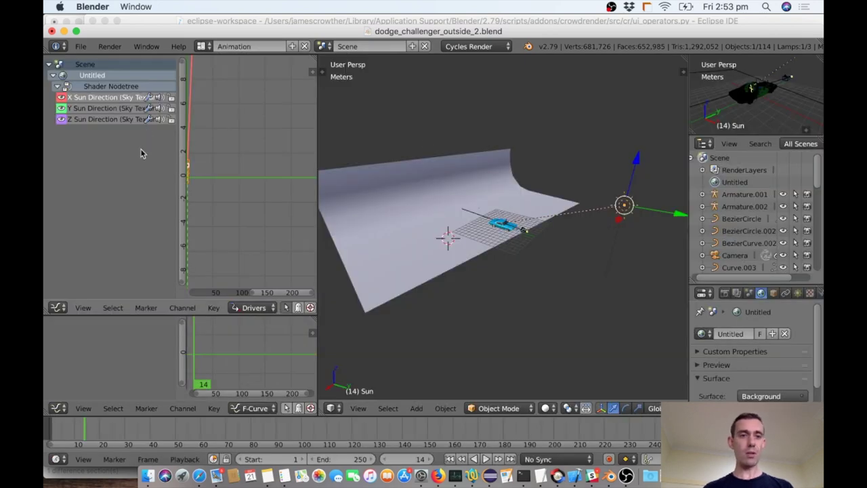
pyautogui.hotkey('shift', 'space')
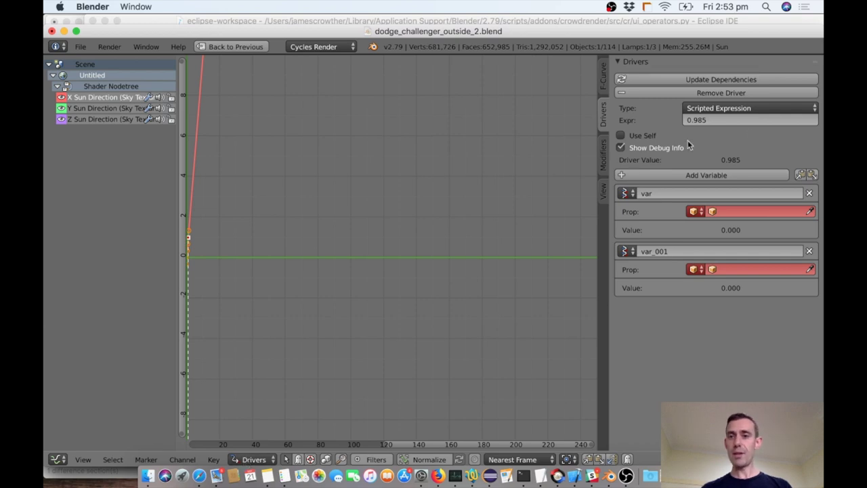
pyautogui.click(711, 194)
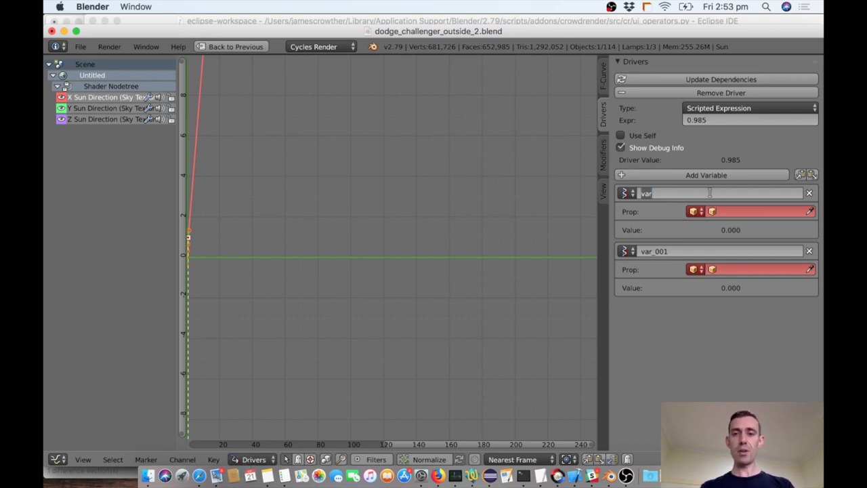
# - Rename the two driver variables to HOOD_X and SUN_X
pyautogui.write('HOOD_X')
pyautogui.click(673, 252)
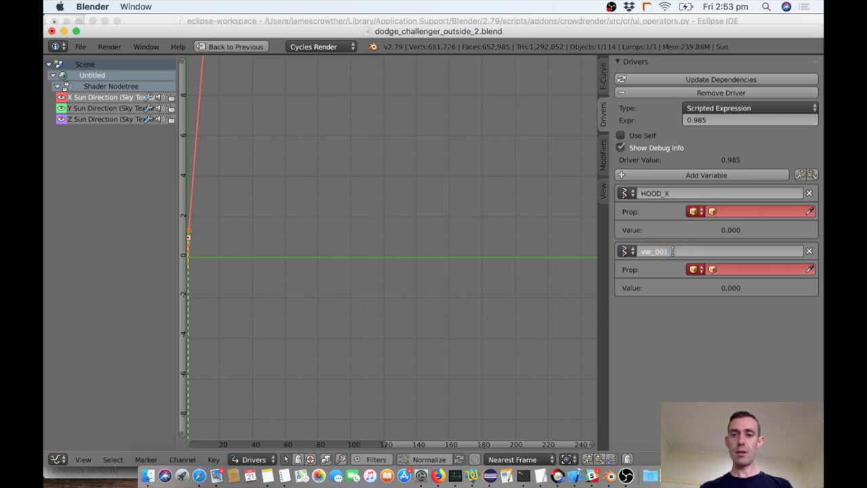
pyautogui.press('Home')
pyautogui.hotkey('shift', 'End')
pyautogui.write('SUN_X')
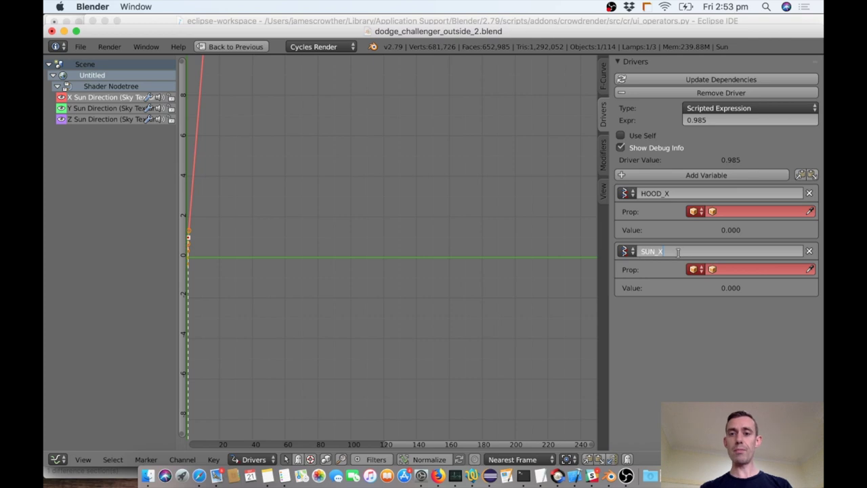
# - Set HOOD_X's target object to HOOD and SUN_X's target object to Sun
pyautogui.click(731, 212)
pyautogui.write('ho')
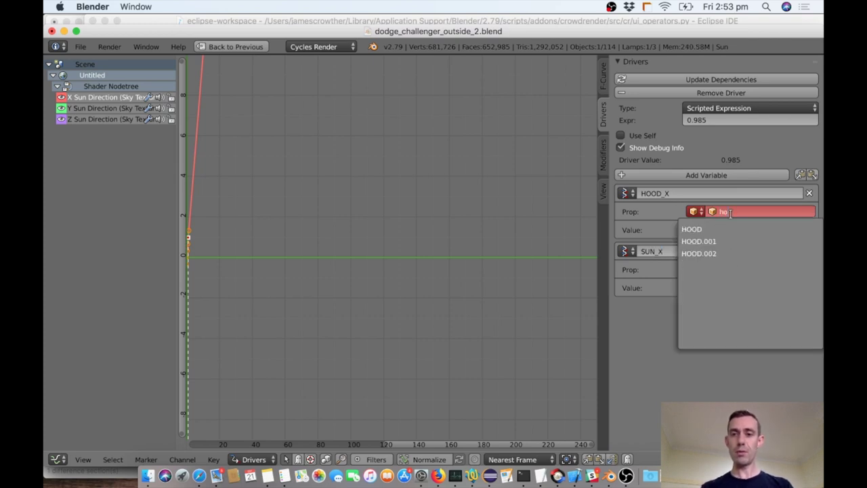
pyautogui.press('Return')
pyautogui.click(740, 287)
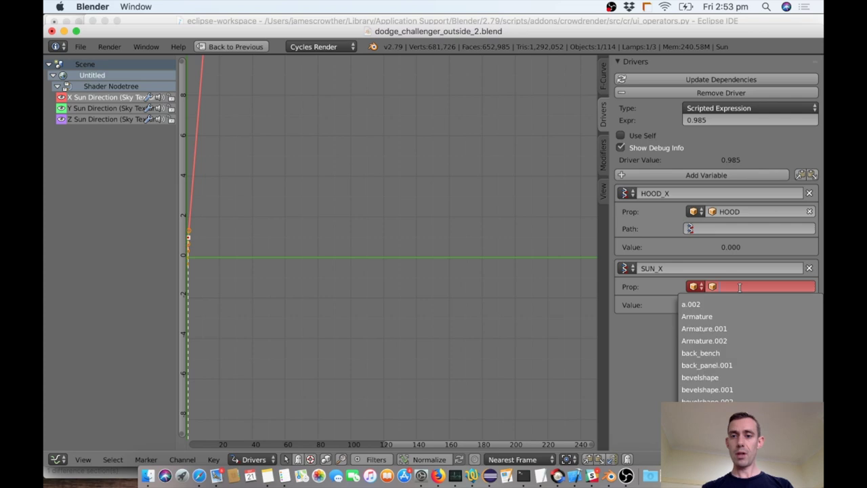
pyautogui.write('Sun')
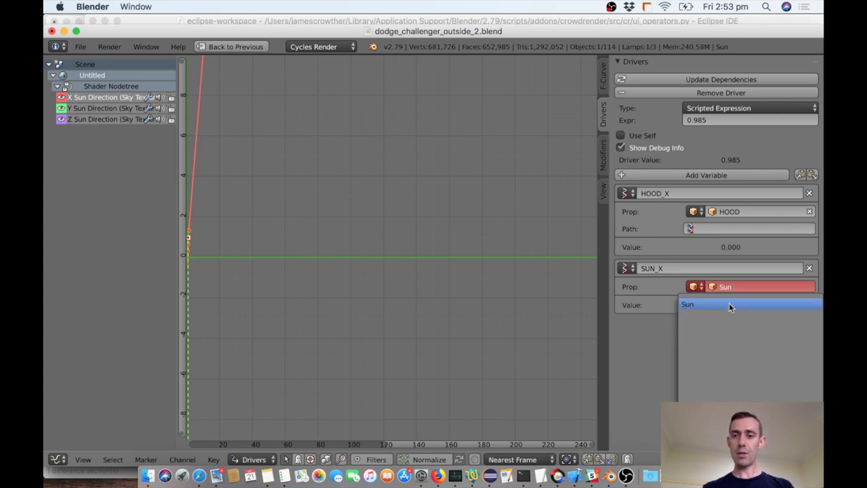
pyautogui.click(729, 303)
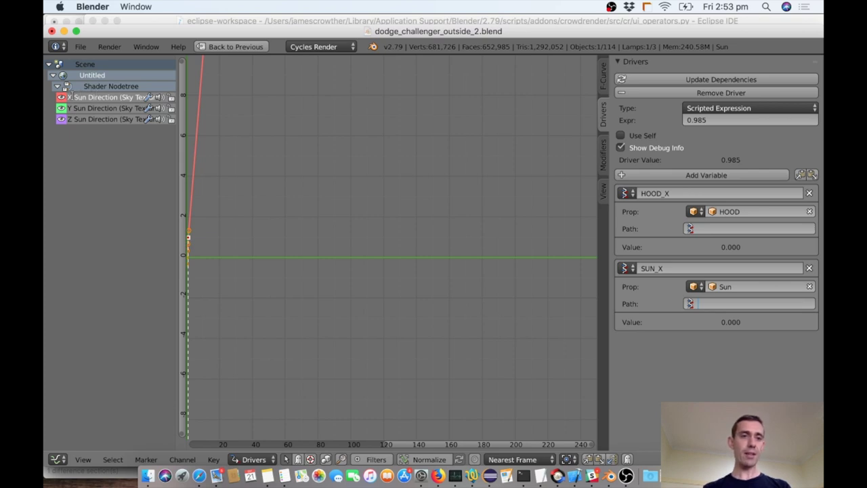
# - Enter location[0] as the property path for both HOOD_X and SUN_X
pyautogui.click(715, 228)
pyautogui.write('location')
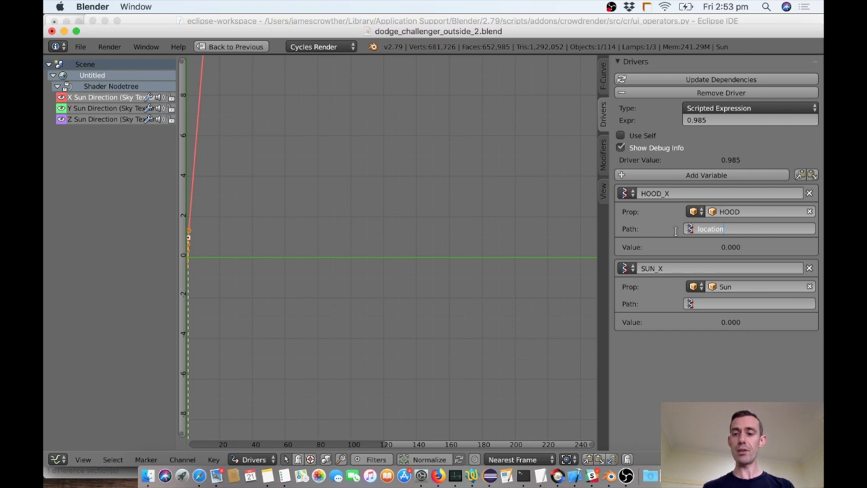
pyautogui.press('End')
pyautogui.write('[0]')
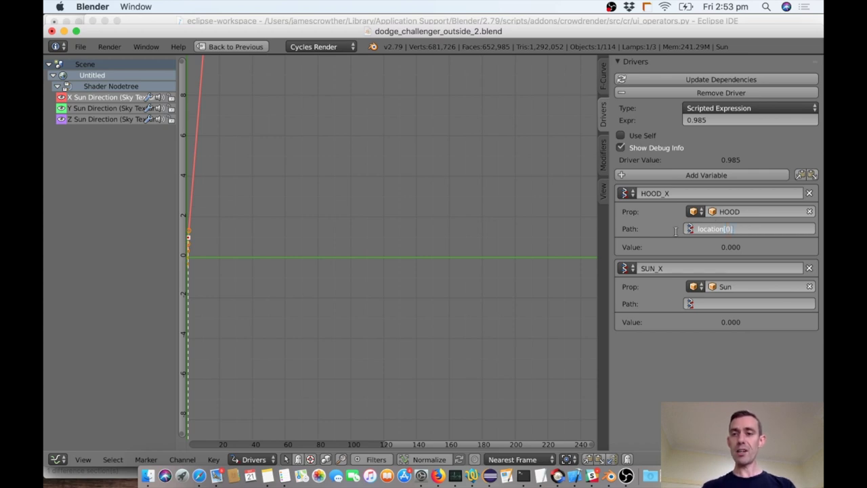
pyautogui.press('Return')
pyautogui.click(744, 229)
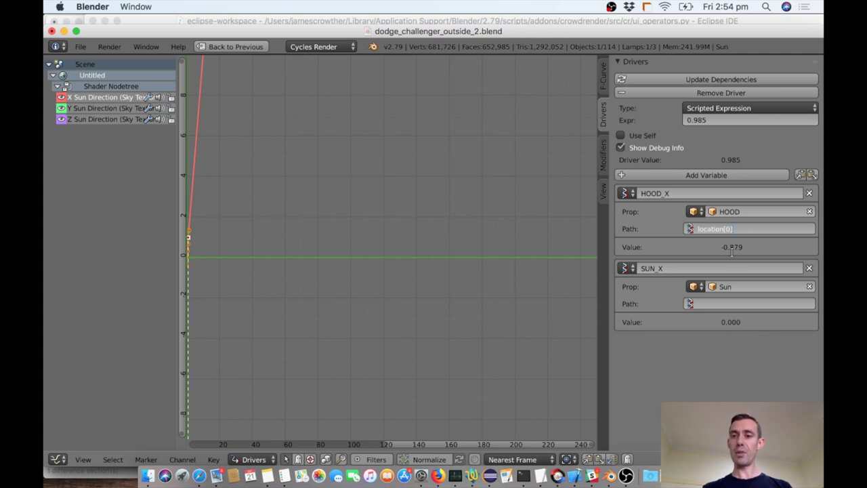
pyautogui.hotkey('shift', 'Left')
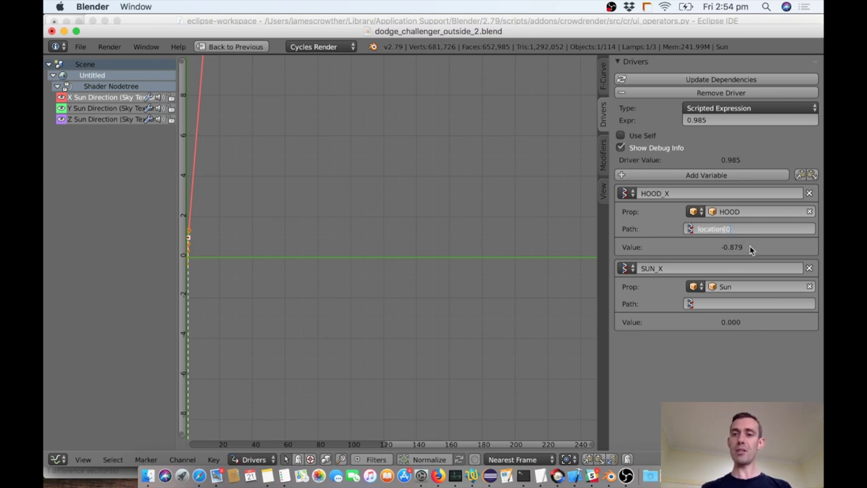
pyautogui.press('Delete')
pyautogui.press('Return')
pyautogui.click(740, 229)
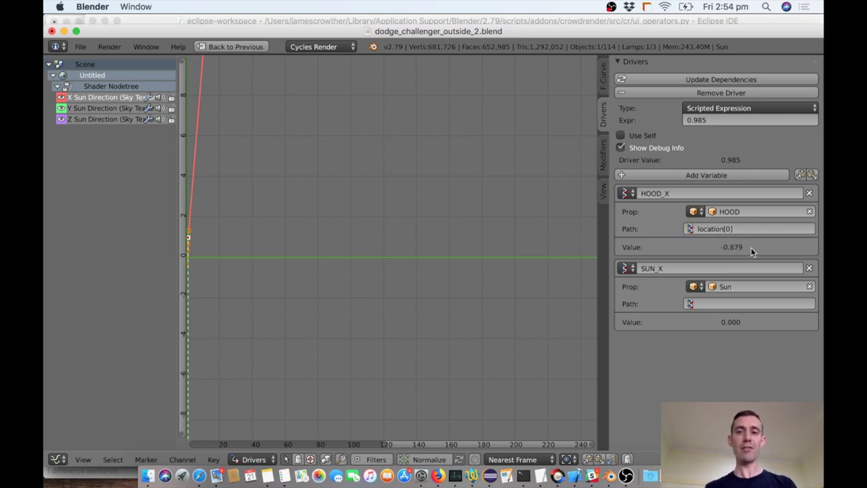
pyautogui.click(719, 304)
pyautogui.write('location[0')
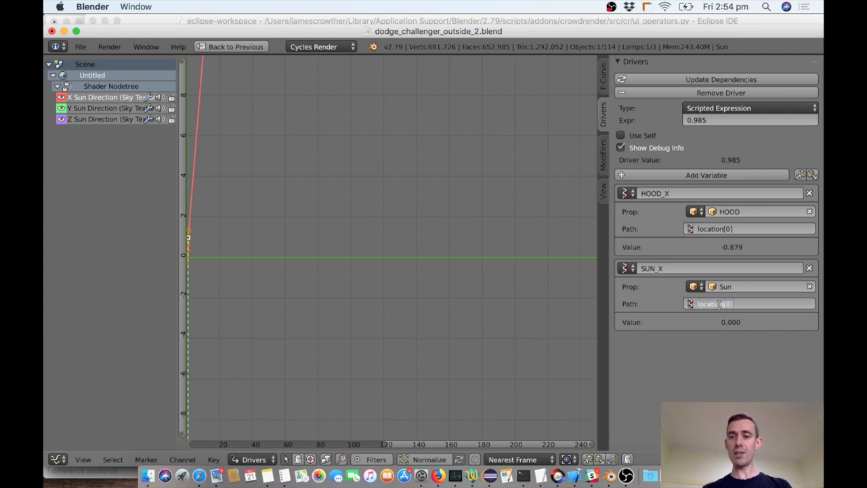
pyautogui.write(']')
pyautogui.press('Return')
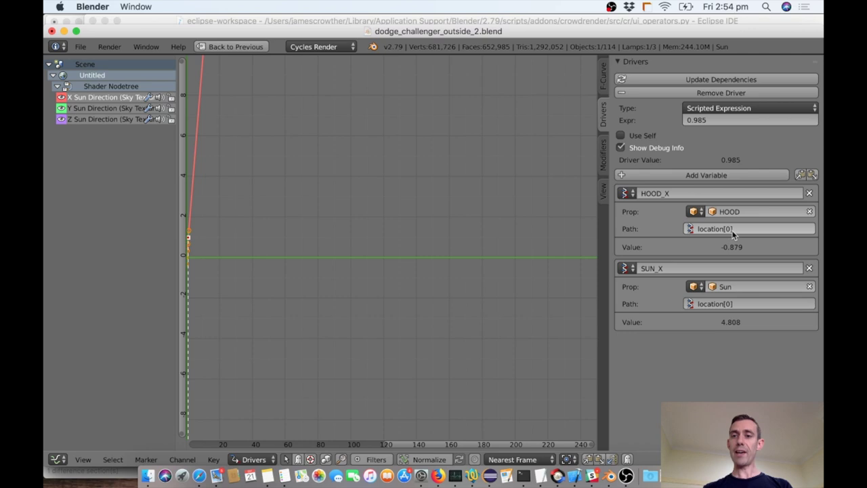
# - Replace the X Sun Direction driver expression 0.985 with HOOD_X - SUN_X
pyautogui.click(711, 121)
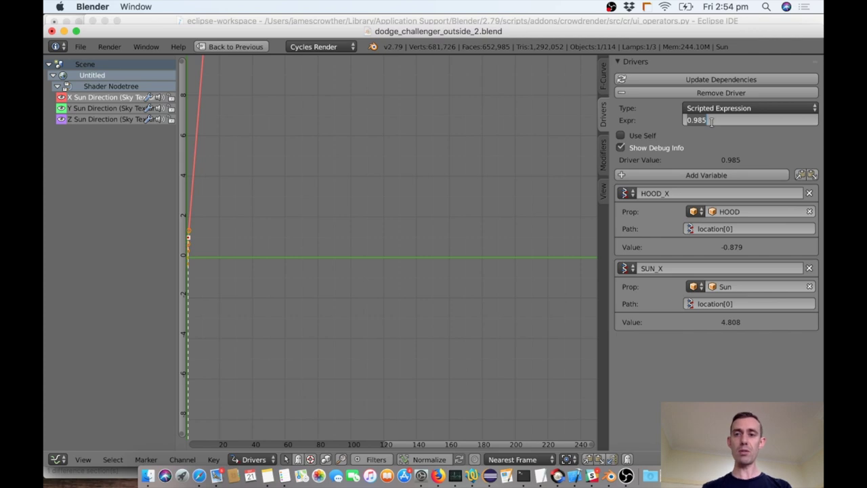
pyautogui.write('H')
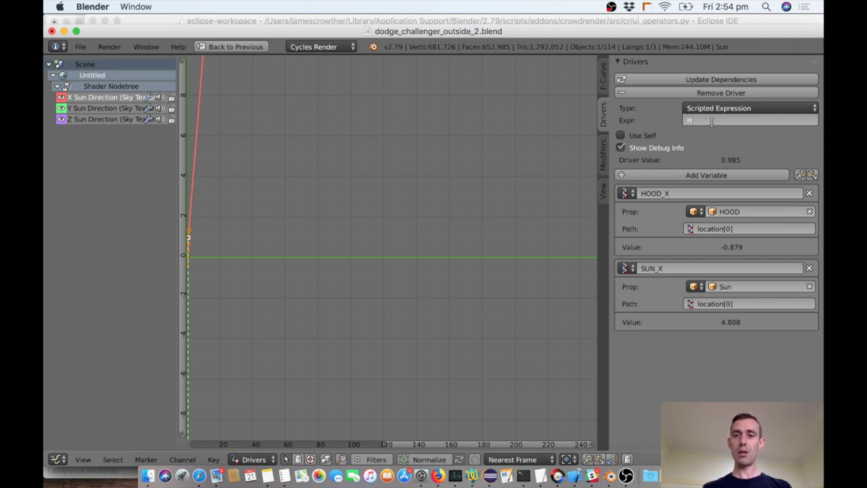
pyautogui.write('OOD')
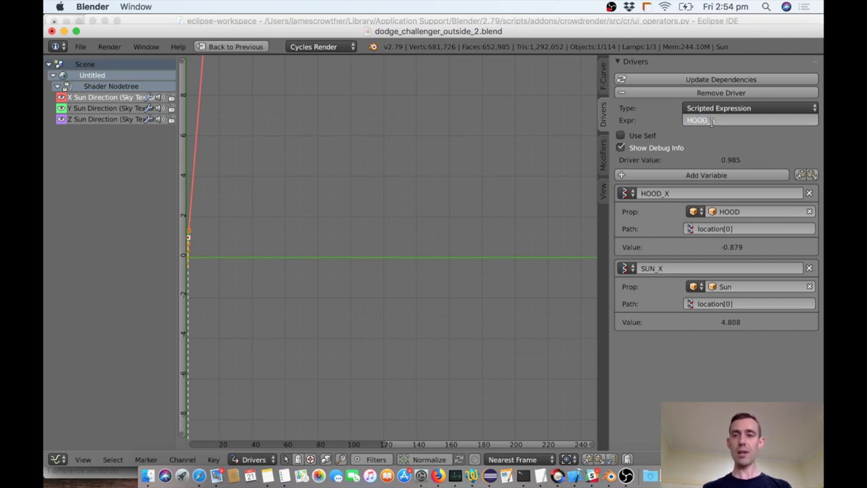
pyautogui.write('_X - SUN')
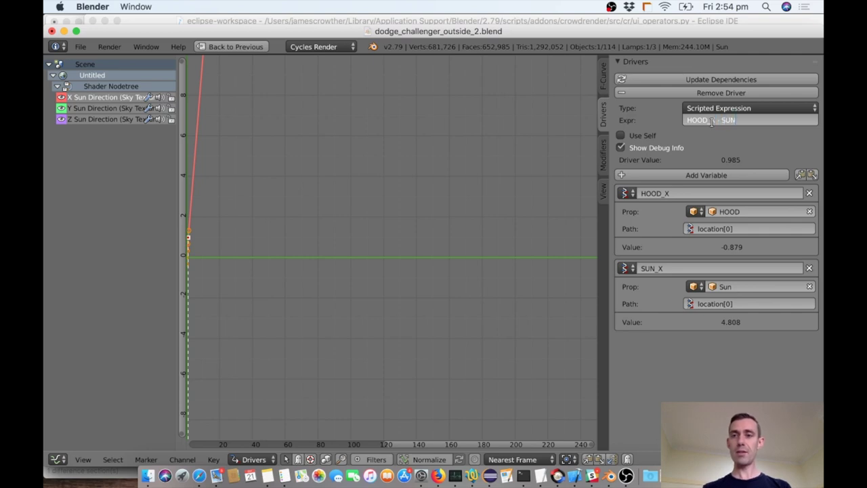
pyautogui.write('_X')
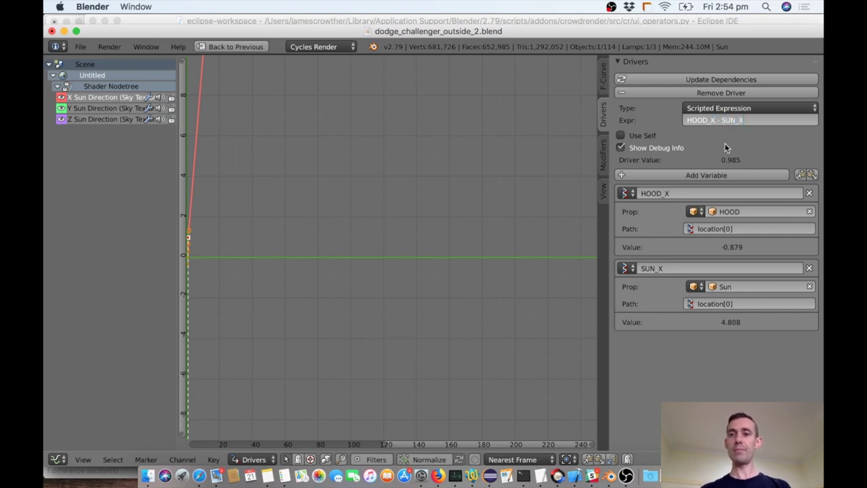
pyautogui.press('Return')
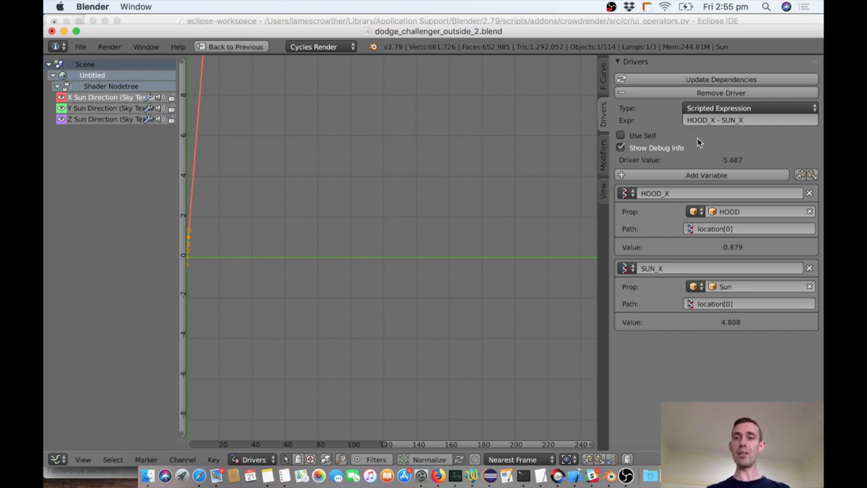
# - Change the Y sun-direction driver expression to HOOD_Y - SUN_Y, adapted from the X expression
pyautogui.click(112, 108)
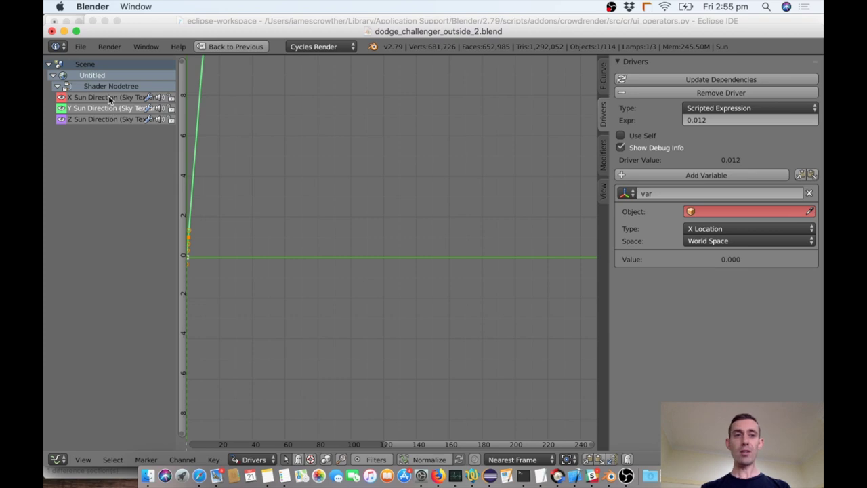
pyautogui.click(112, 97)
pyautogui.click(754, 121)
pyautogui.hotkey('ctrl', 'c')
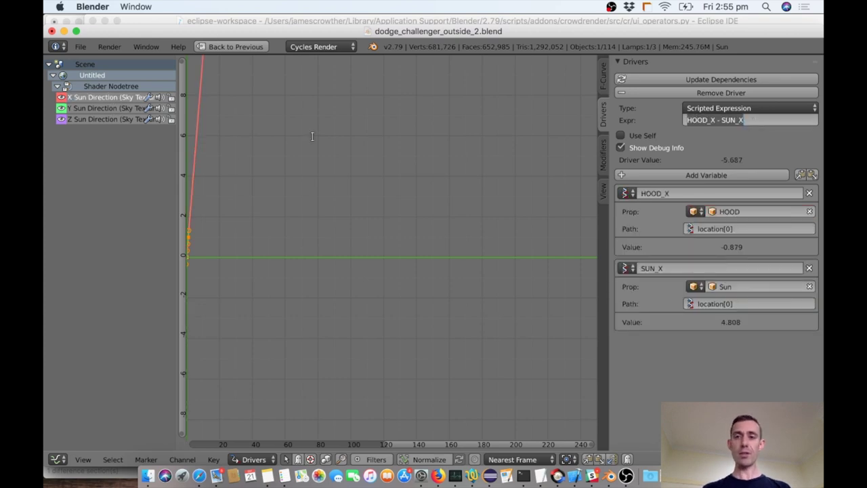
pyautogui.click(129, 110)
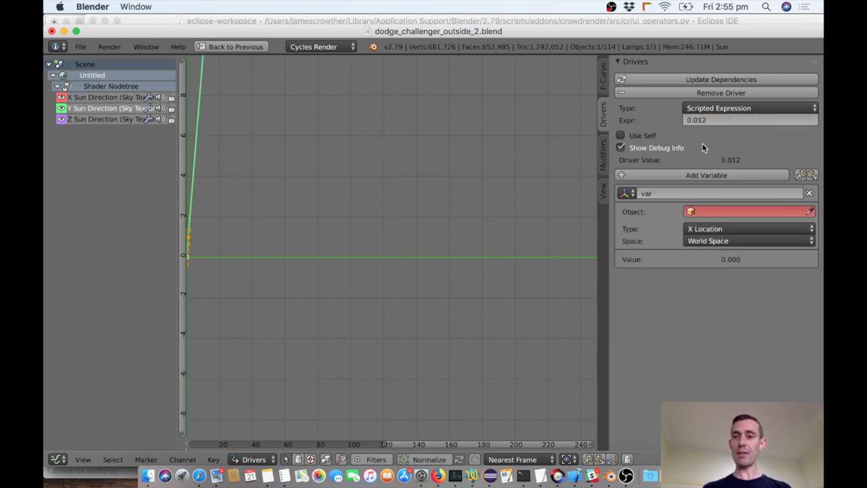
pyautogui.click(715, 121)
pyautogui.hotkey('ctrl', 'v')
pyautogui.click(717, 121)
pyautogui.press('BackSpace')
pyautogui.write('Y')
pyautogui.click(769, 119)
pyautogui.press('BackSpace')
pyautogui.write('Y')
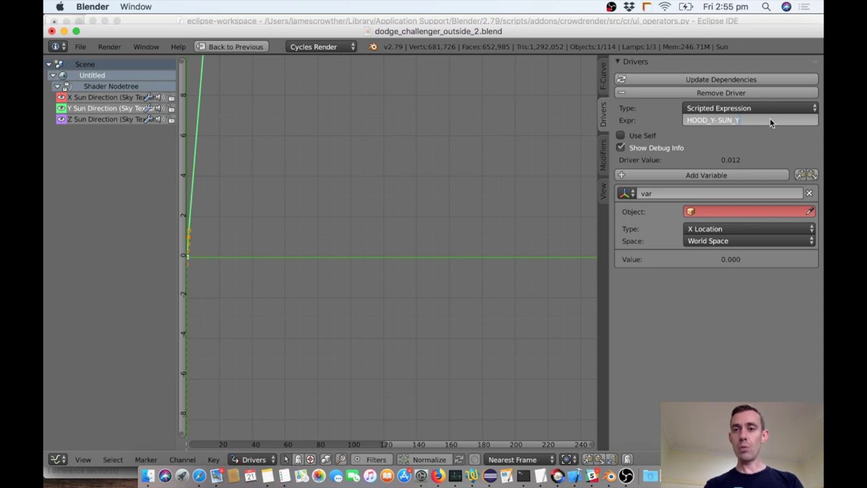
pyautogui.press('Return')
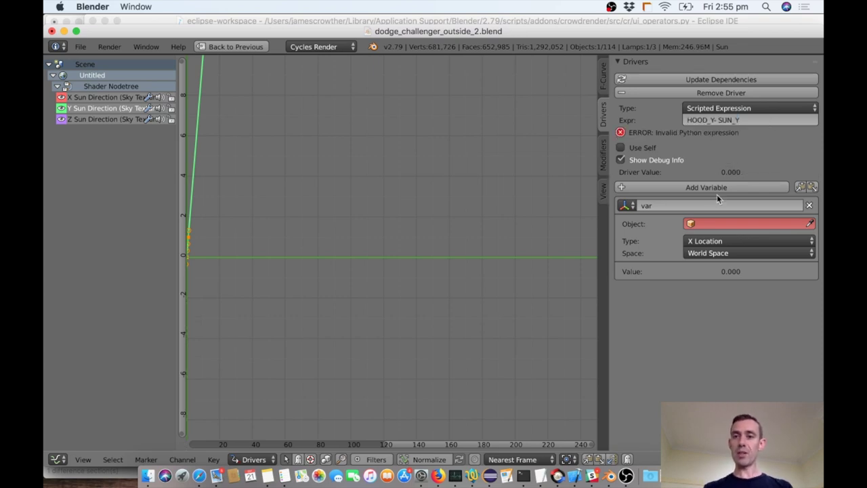
# - Replace the old variable with two new driver variables and name the first HOOD_Y
pyautogui.click(809, 205)
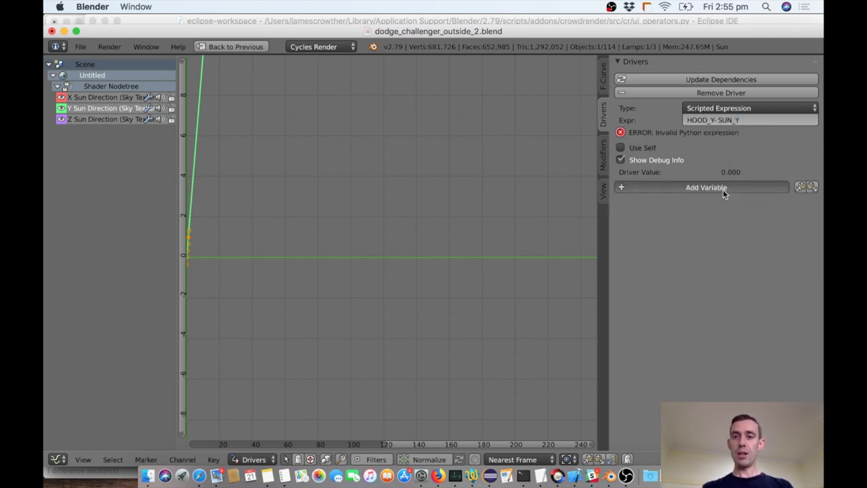
pyautogui.click(724, 189)
pyautogui.click(721, 185)
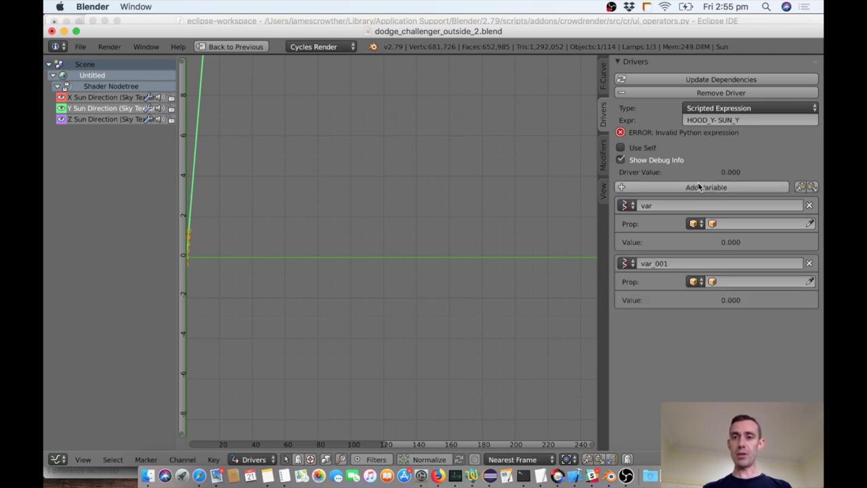
pyautogui.click(703, 122)
pyautogui.moveTo(687, 120); pyautogui.dragTo(713, 120)
pyautogui.hotkey('ctrl', 'c')
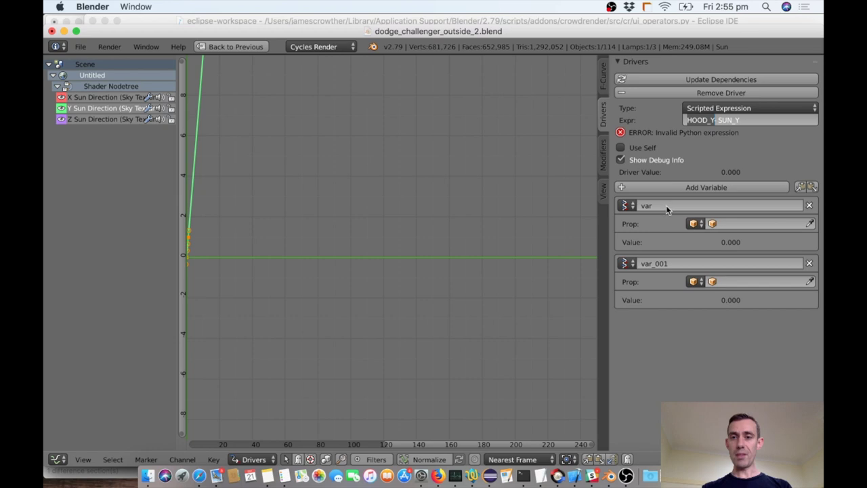
pyautogui.click(667, 206)
pyautogui.hotkey('ctrl', 'v')
pyautogui.doubleClick(666, 206)
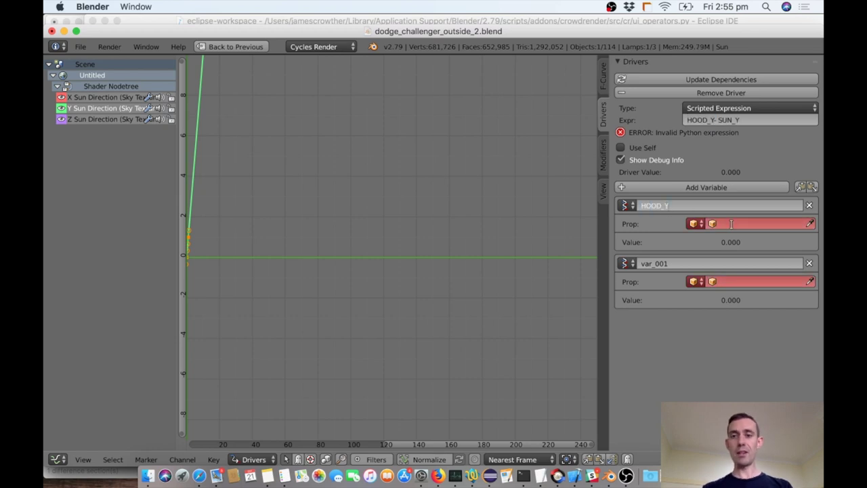
pyautogui.press('Return')
# - Target HOOD_Y at the HOOD object, name the second variable SUN_Y, and begin HOOD_Y's location path
pyautogui.click(732, 227)
pyautogui.write('hood')
pyautogui.click(726, 243)
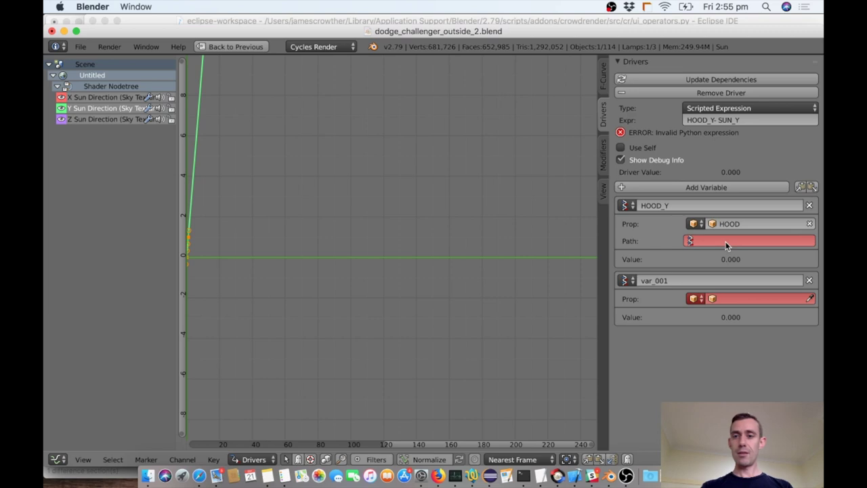
pyautogui.doubleClick(720, 120)
pyautogui.moveTo(687, 120); pyautogui.dragTo(720, 120)
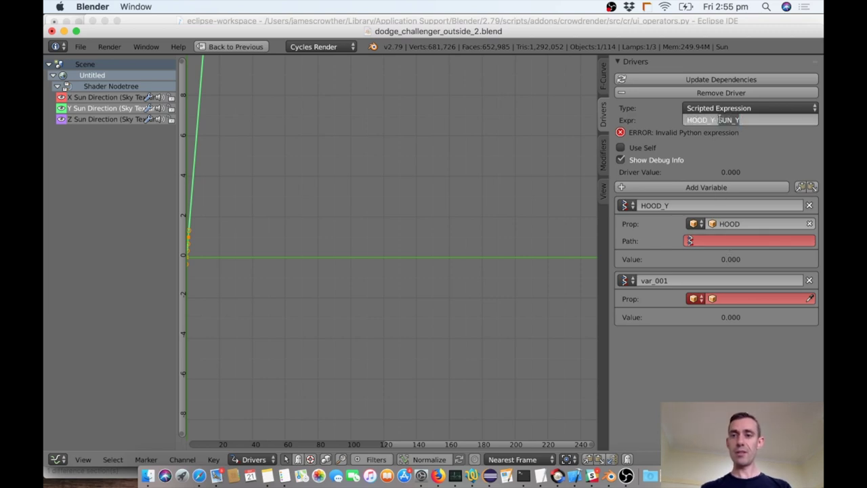
pyautogui.click(672, 280)
pyautogui.hotkey('ctrl', 'v')
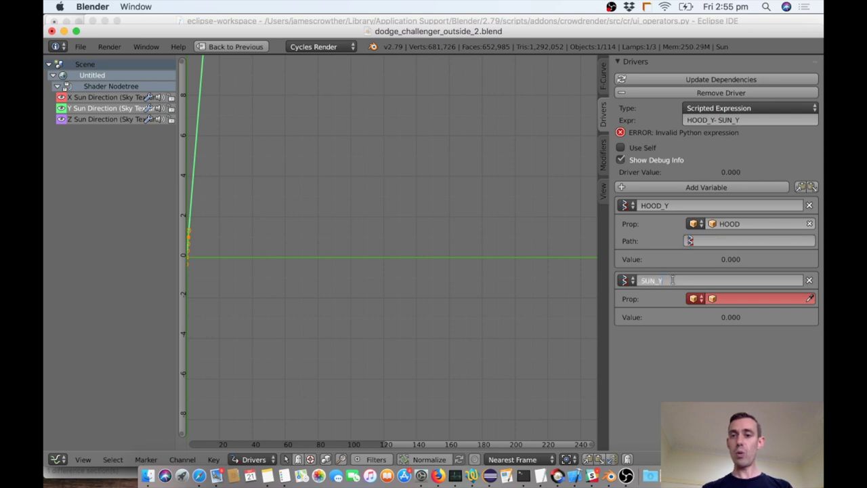
pyautogui.click(725, 241)
pyautogui.write('location[1')
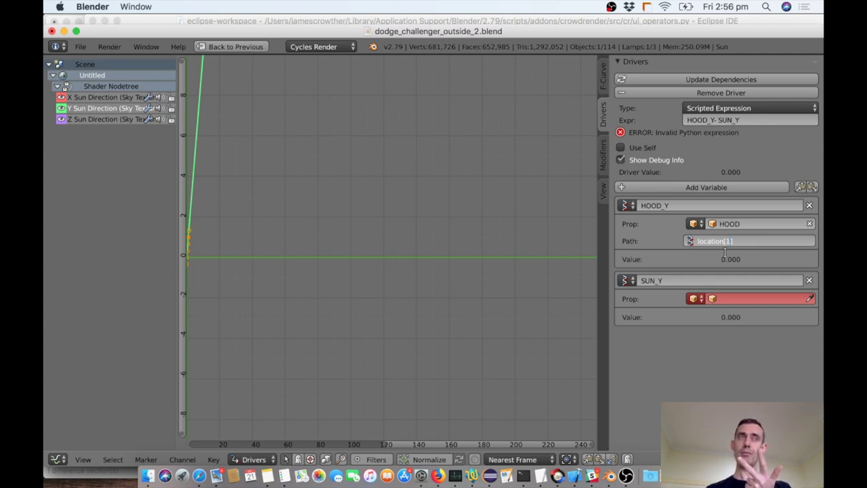
# - Set SUN_Y's target to the Sun object with path location[1]
pyautogui.click(727, 297)
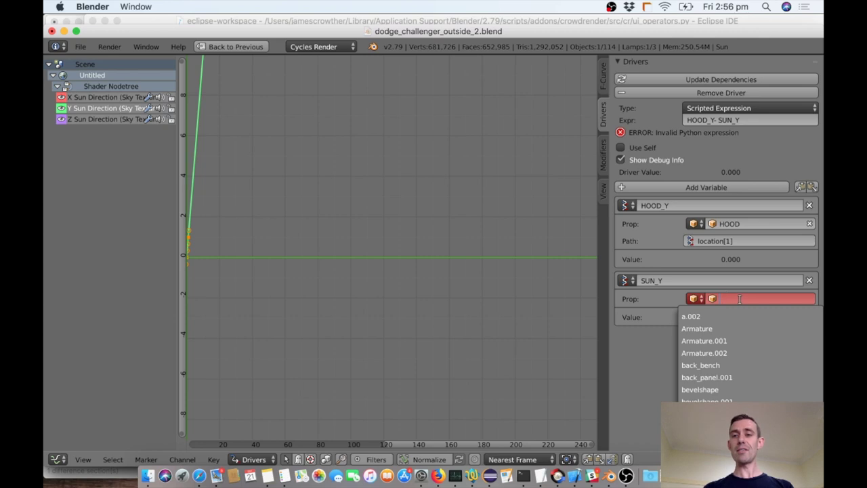
pyautogui.write('loca')
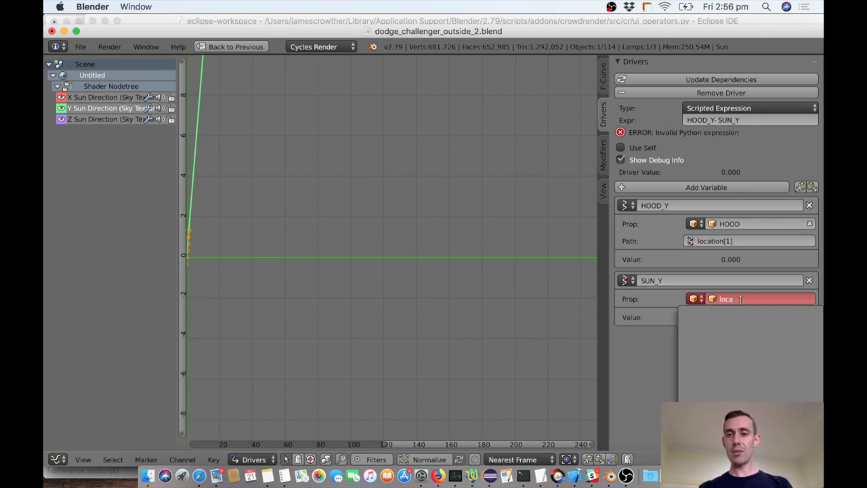
pyautogui.press('BackSpace')
pyautogui.press('BackSpace')
pyautogui.press('BackSpace')
pyautogui.press('BackSpace')
pyautogui.write('SUn')
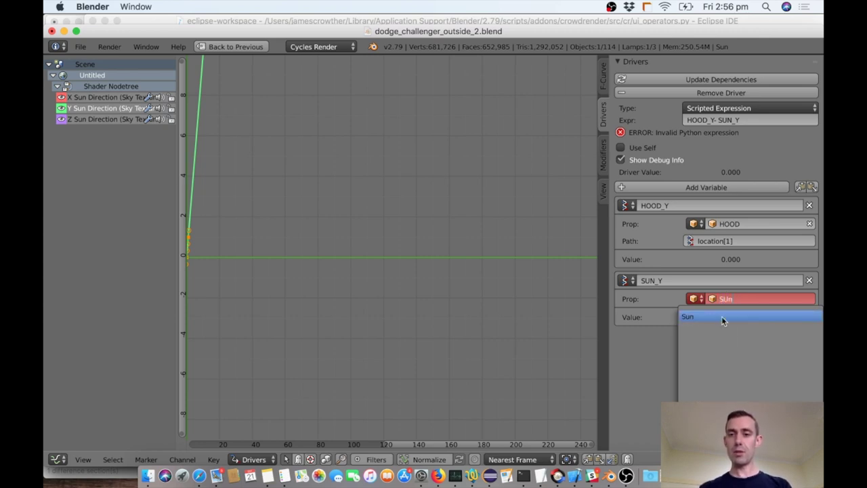
pyautogui.click(723, 319)
pyautogui.click(721, 317)
pyautogui.write('locatio')
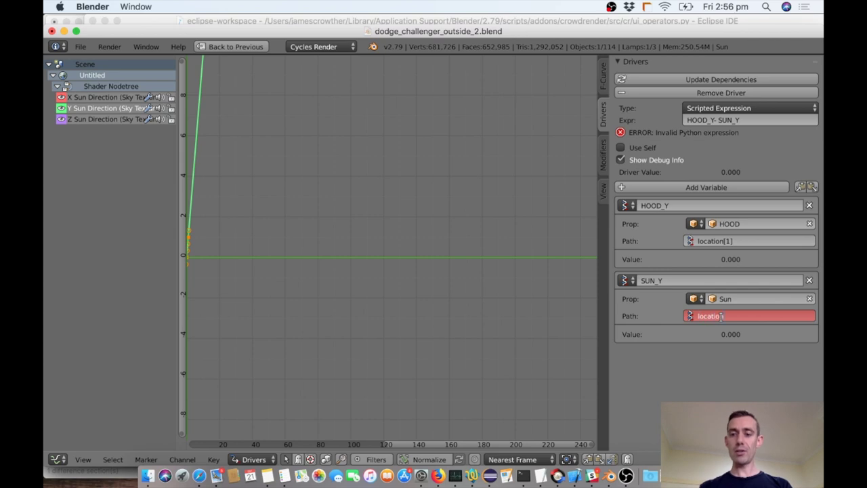
pyautogui.write('n[1]')
pyautogui.press('Return')
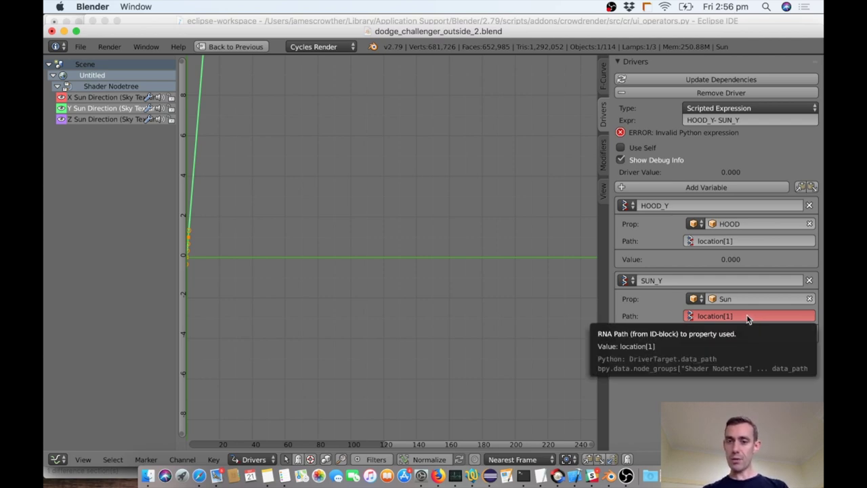
# - Retype the end of SUN_Y's path as location[1] and update the driver dependencies
pyautogui.click(744, 315)
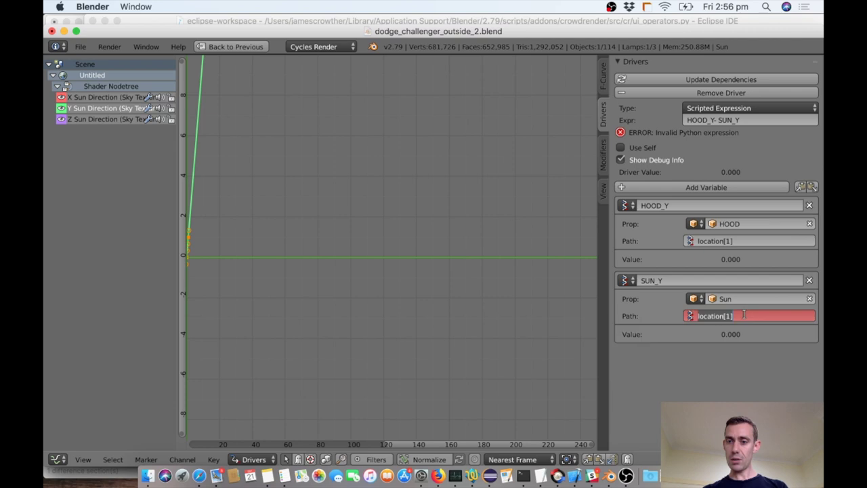
pyautogui.press('Right')
pyautogui.press('BackSpace')
pyautogui.press('BackSpace')
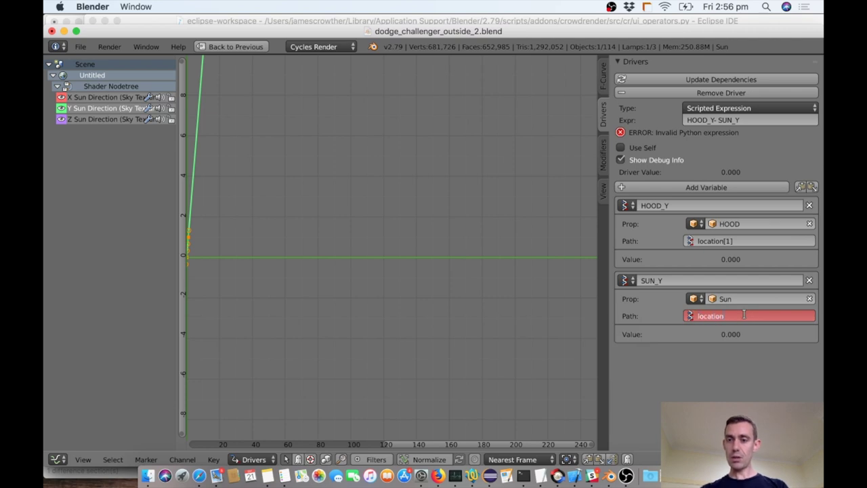
pyautogui.write('1]')
pyautogui.press('Return')
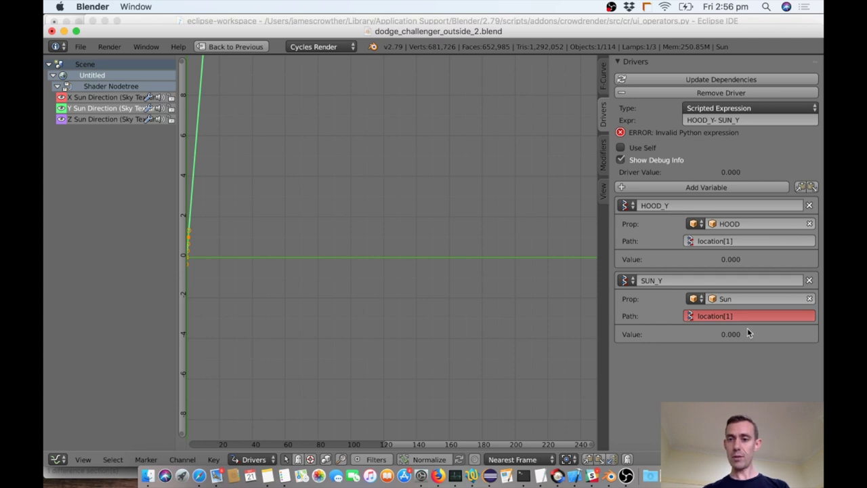
pyautogui.click(703, 81)
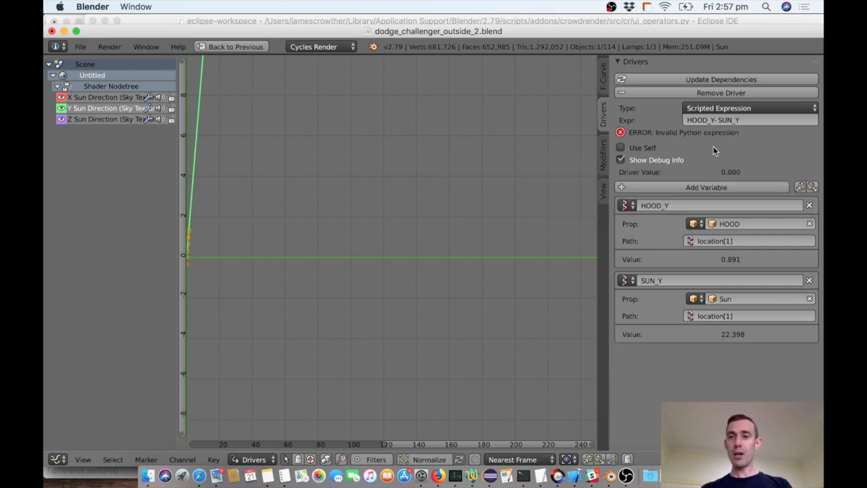
# - Correct the Y expression to HOOD_Y - SUN_Y and add the minus sign to the Z expression
pyautogui.click(737, 121)
pyautogui.hotkey('ctrl', 'a')
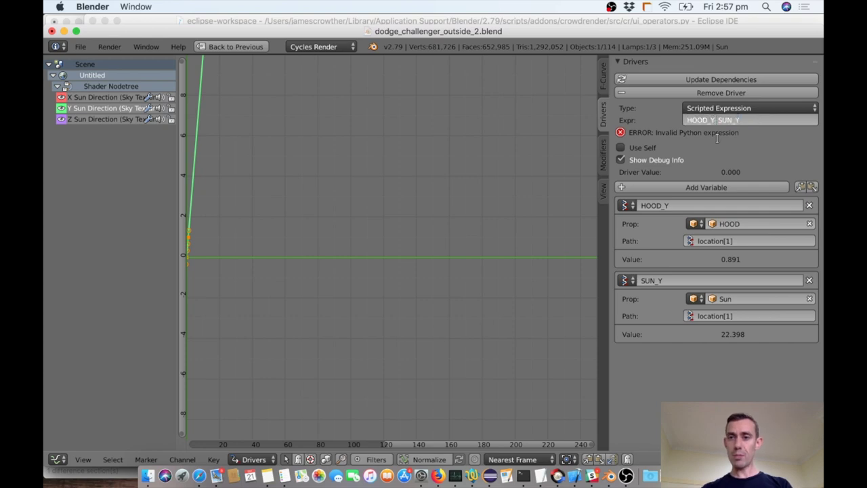
pyautogui.write('-')
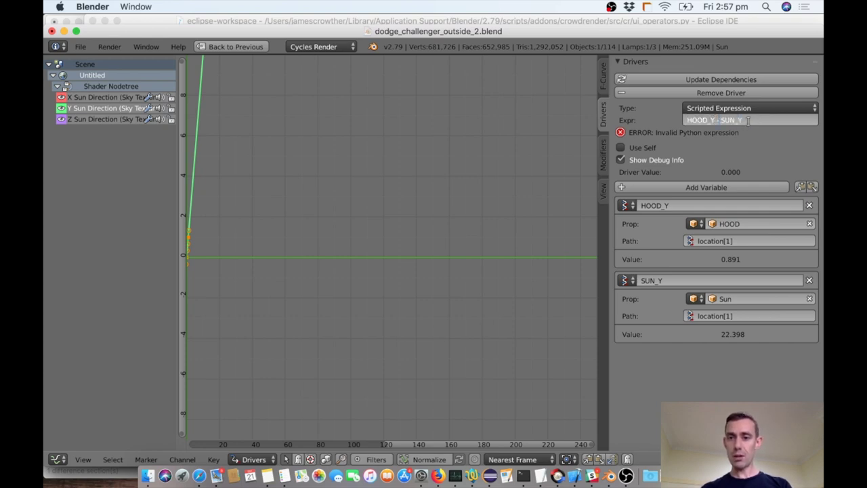
pyautogui.press('Return')
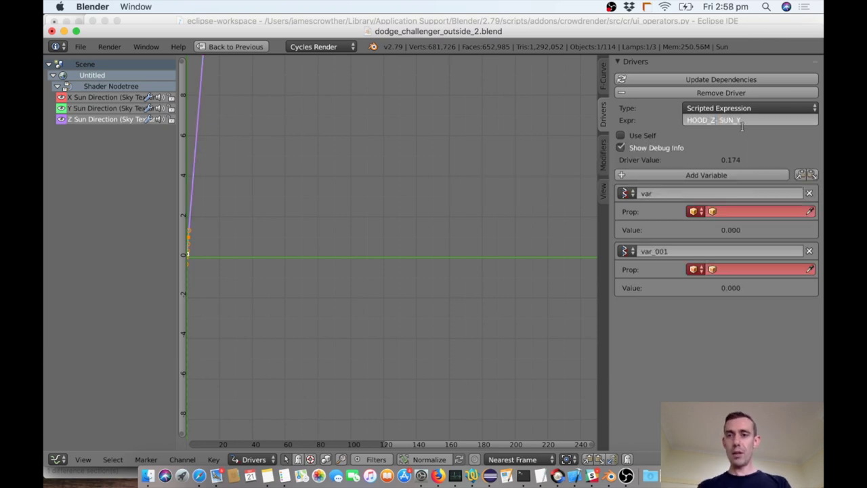
pyautogui.write('-')
pyautogui.press('Return')
# - Name the first Z variable HOOD_Z, target it at HOOD, and begin its location path
pyautogui.click(709, 206)
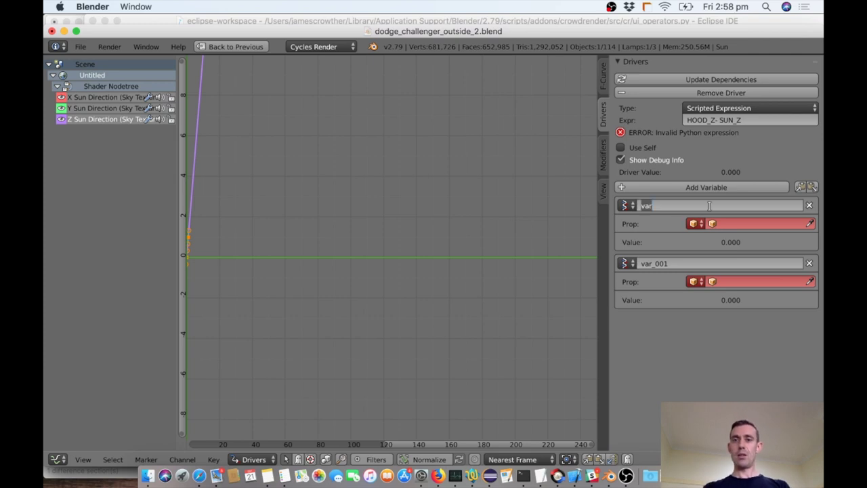
pyautogui.click(716, 120)
pyautogui.moveTo(716, 120); pyautogui.dragTo(682, 118)
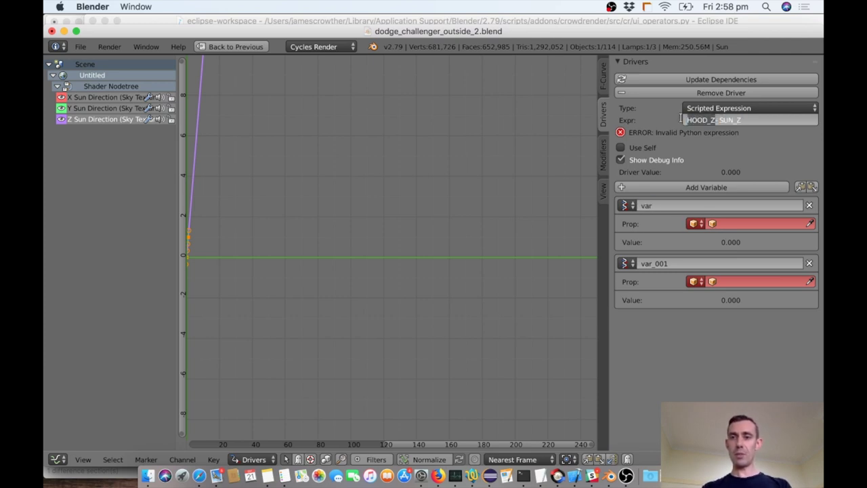
pyautogui.click(649, 206)
pyautogui.press('super+v')
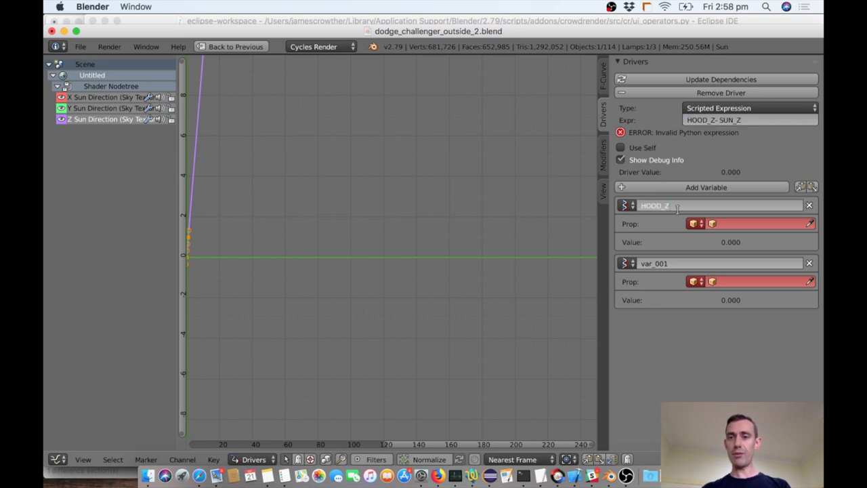
pyautogui.click(728, 222)
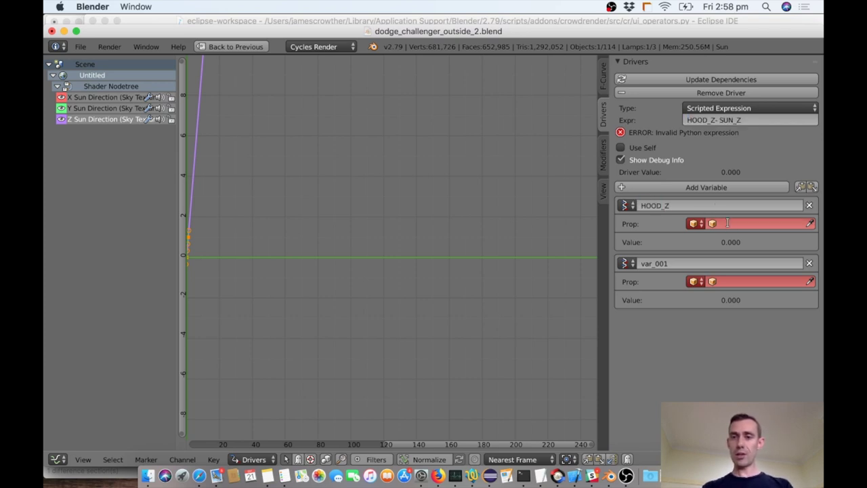
pyautogui.click(728, 222)
pyautogui.write('hood')
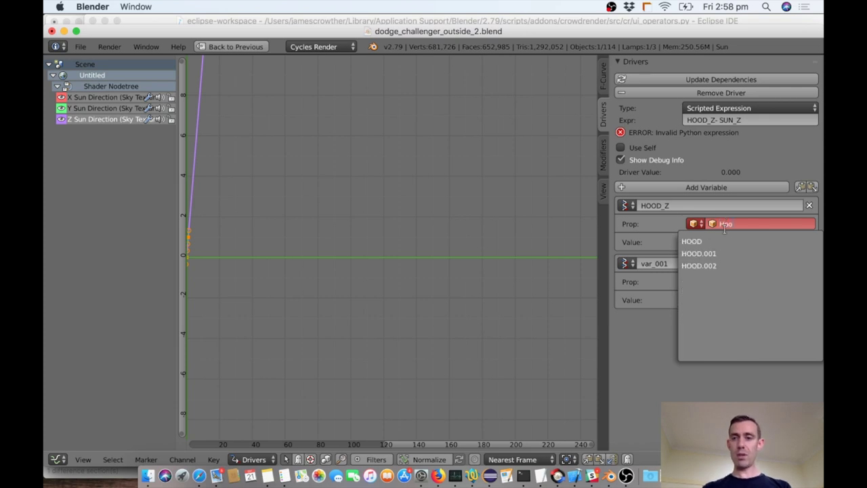
pyautogui.click(715, 239)
pyautogui.click(714, 237)
pyautogui.write('location[2')
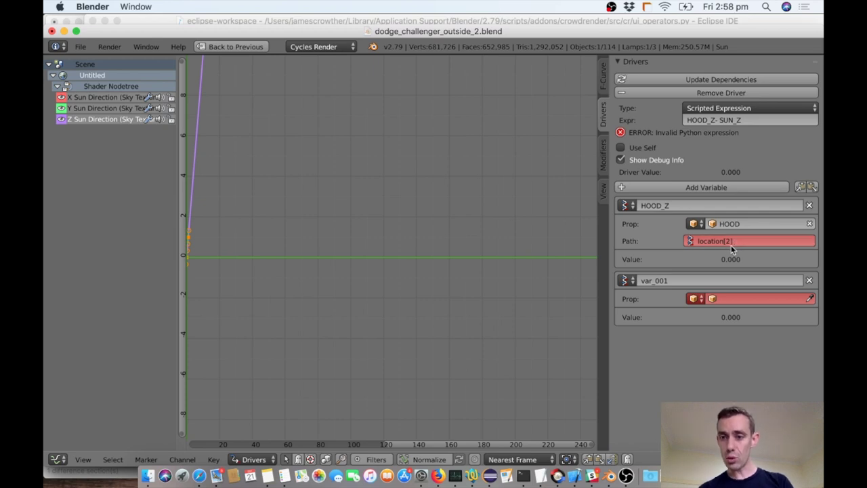
# - Name the second Z driver variable SUN_Z
pyautogui.click(745, 120)
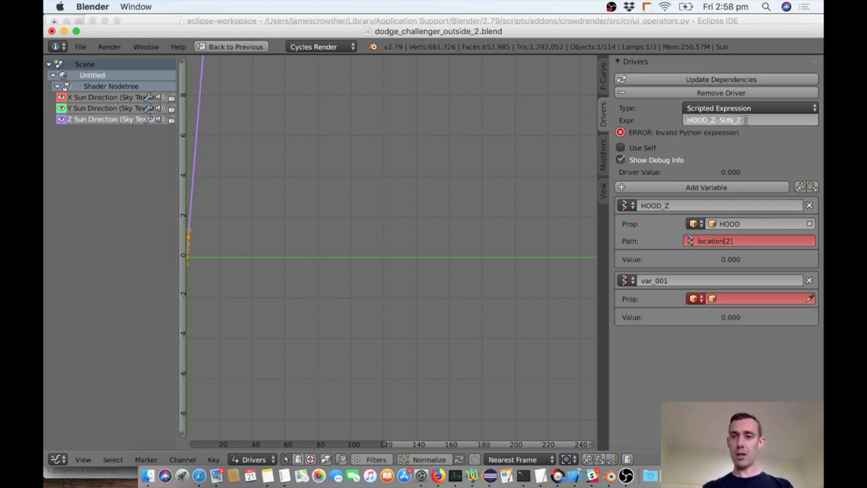
pyautogui.moveTo(746, 120); pyautogui.dragTo(719, 121)
pyautogui.click(676, 279)
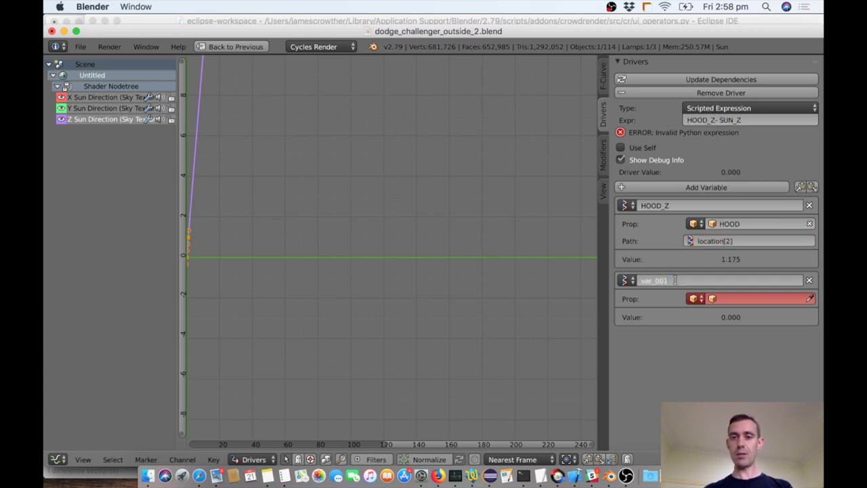
pyautogui.write('SUN_Z')
pyautogui.press('Return')
# - Point SUN_Z at the Sun object with path location[2] and update dependencies
pyautogui.click(731, 299)
pyautogui.write('location[2')
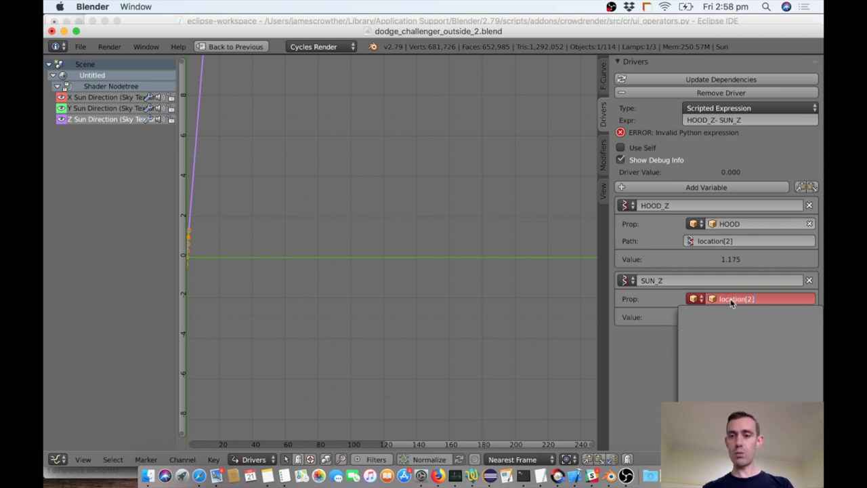
pyautogui.press('Escape')
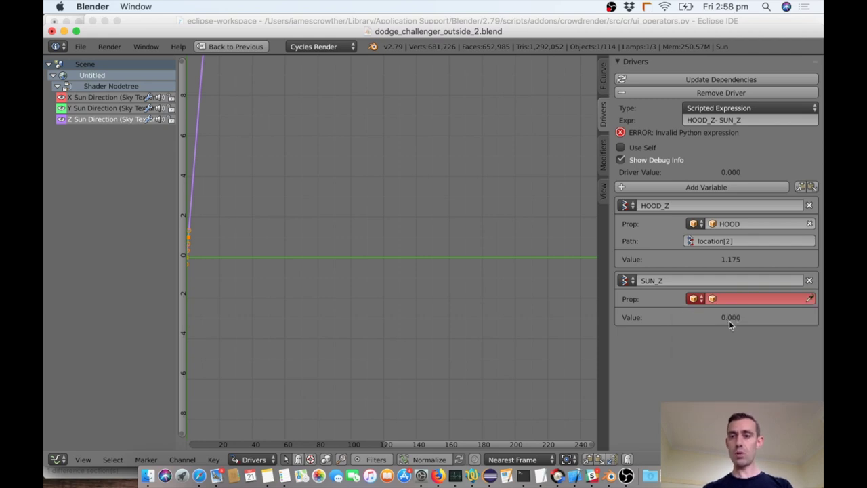
pyautogui.click(735, 298)
pyautogui.write('Sun')
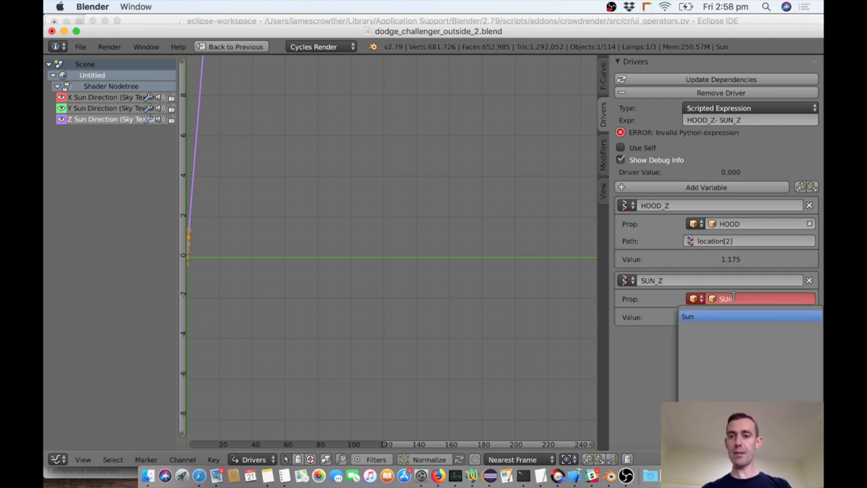
pyautogui.press('Return')
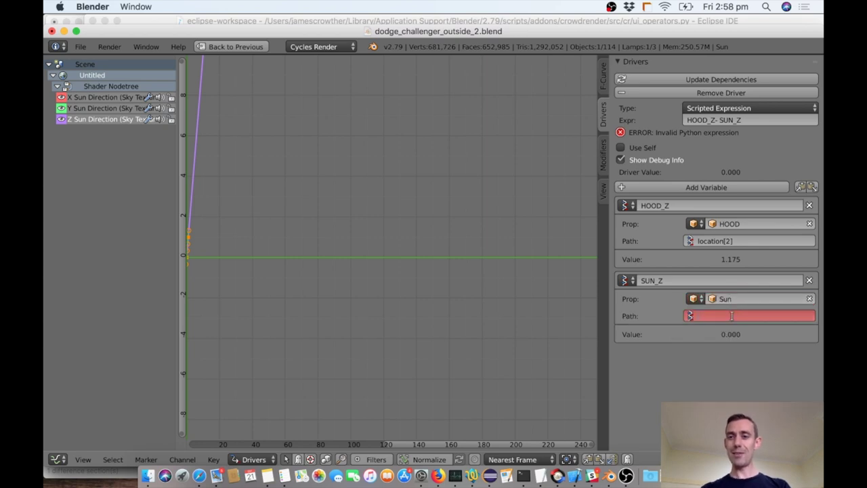
pyautogui.write('location[2]')
pyautogui.press('Return')
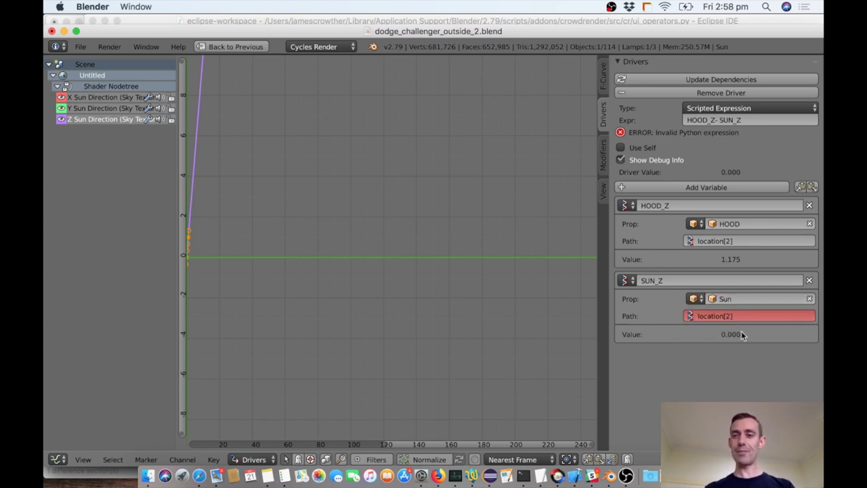
pyautogui.click(728, 80)
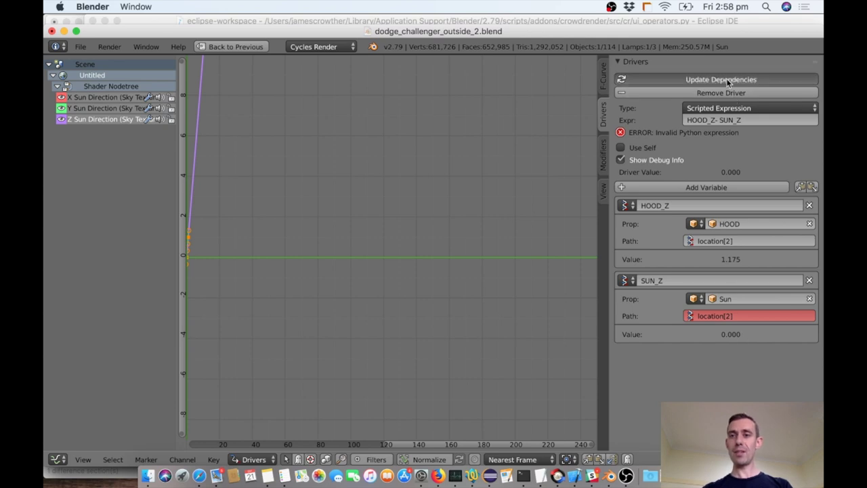
pyautogui.click(748, 120)
# - Recommit the Z expression, then inspect the X, Y and Z sun-direction drivers
pyautogui.press('Return')
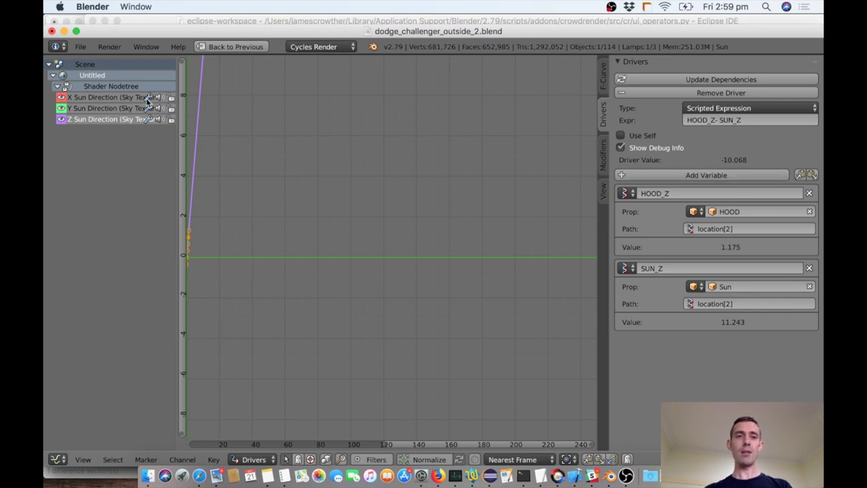
pyautogui.click(90, 98)
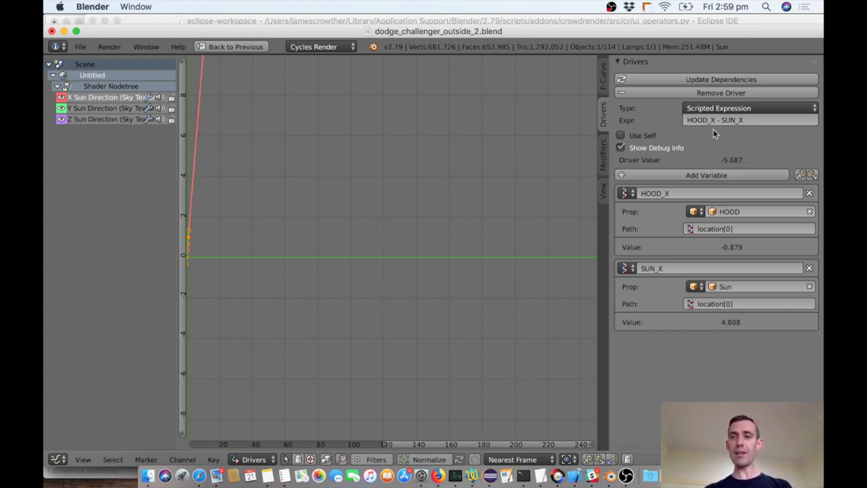
pyautogui.click(129, 108)
pyautogui.click(125, 120)
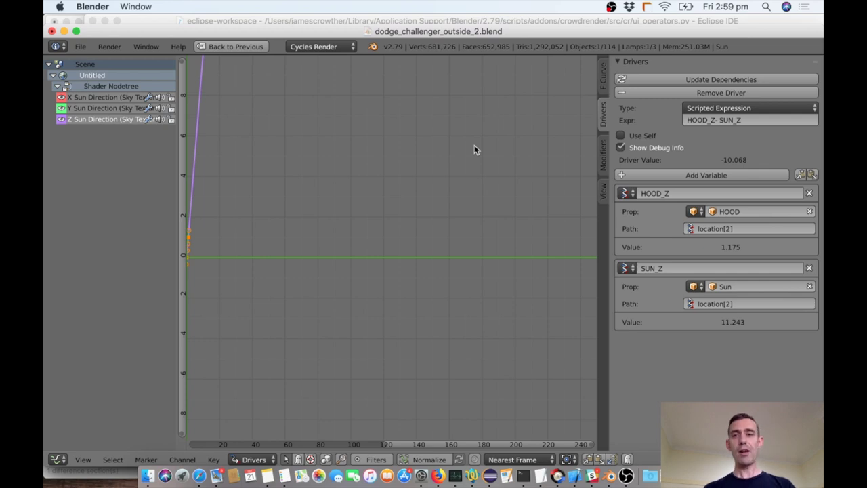
# - Switch to the Compositing layout and move the Sun lamp twice, further right, to test the sky
pyautogui.hotkey('ctrl', 'Up')
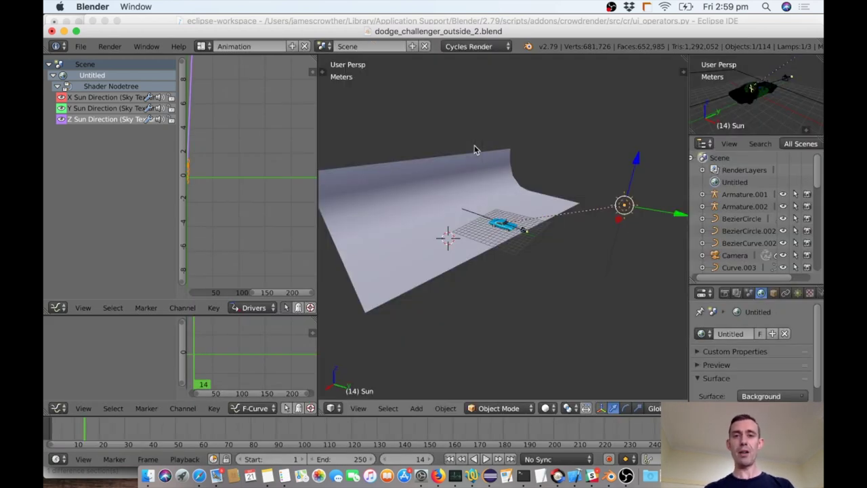
pyautogui.click(201, 46)
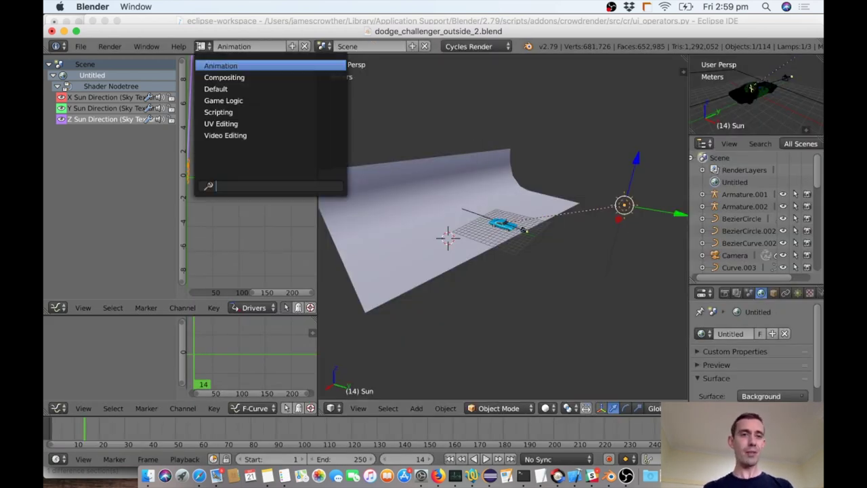
pyautogui.click(225, 78)
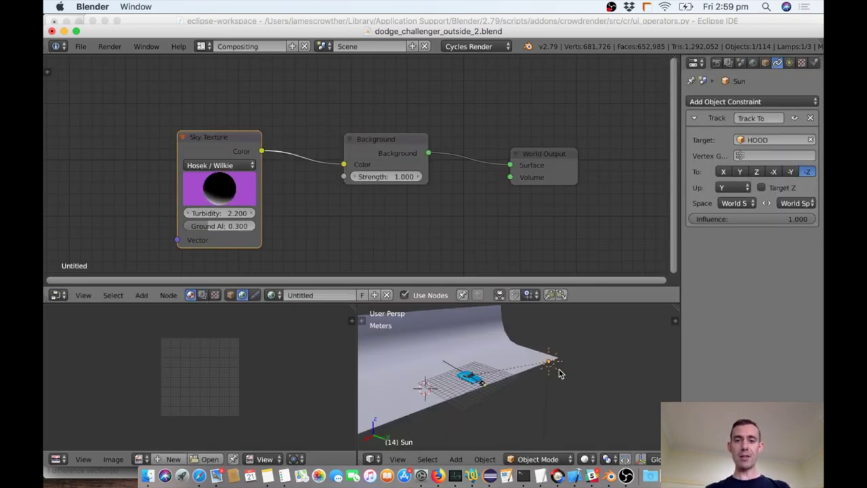
pyautogui.hscroll(-10, 560, 373)
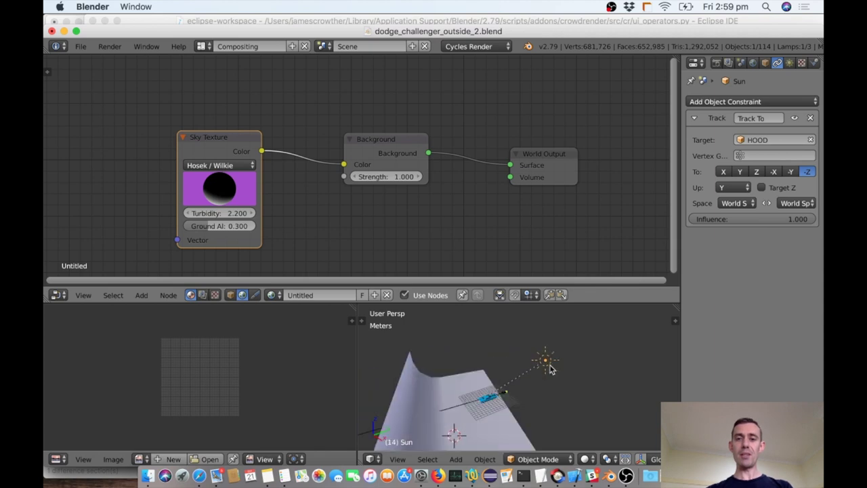
pyautogui.press('g')
pyautogui.click(479, 341)
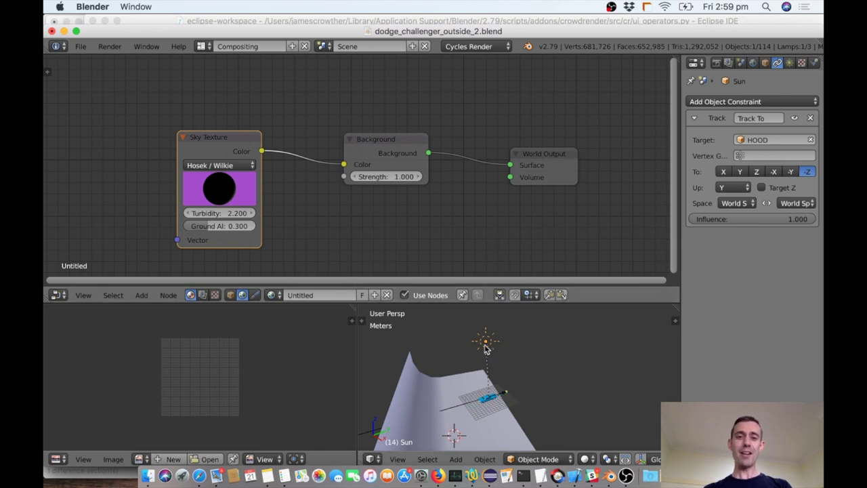
pyautogui.press('g')
pyautogui.click(582, 341)
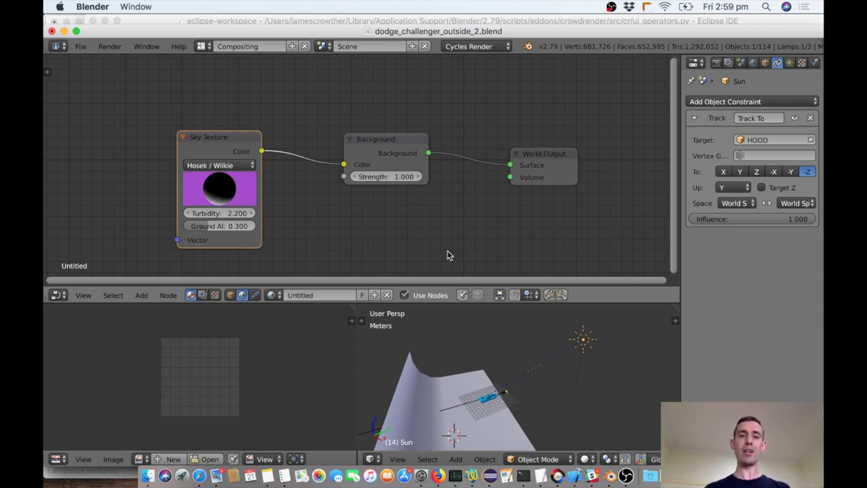
pyautogui.click(202, 46)
# - Maximize the Drivers editor in the Animation layout and negate the X expression with * -1
pyautogui.click(233, 65)
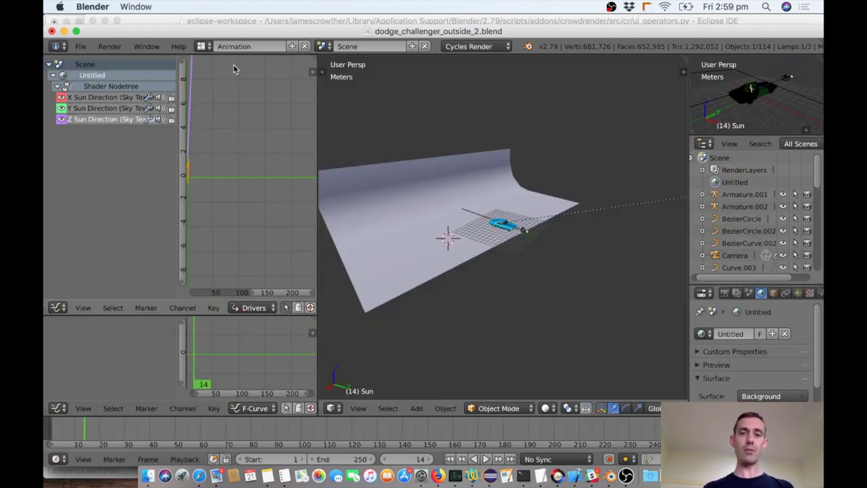
pyautogui.hotkey('shift', 'space')
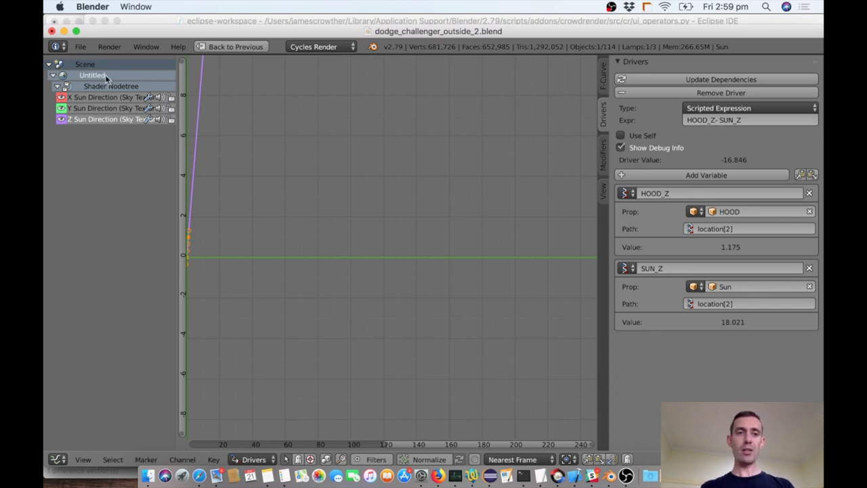
pyautogui.click(111, 97)
pyautogui.click(738, 120)
pyautogui.hotkey('ctrl', 'a')
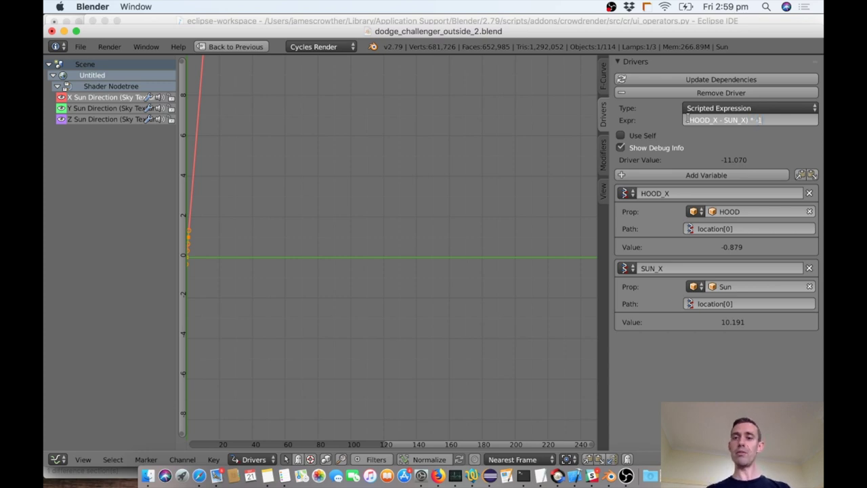
pyautogui.press('Return')
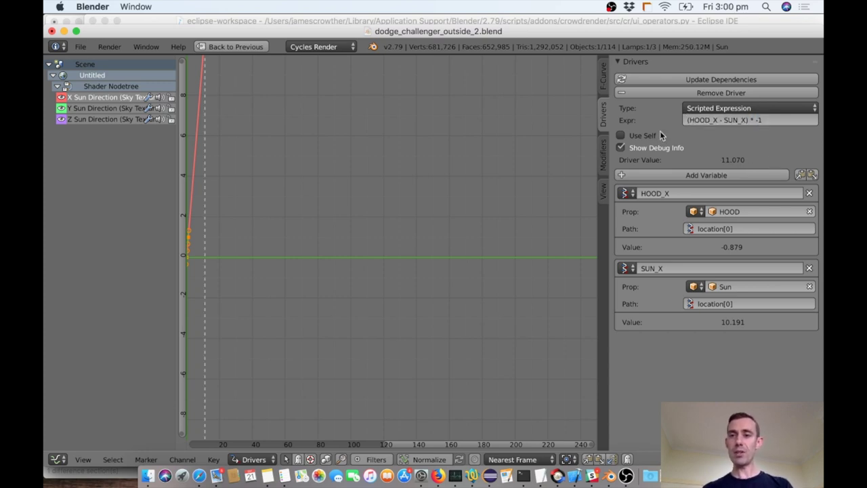
pyautogui.moveTo(758, 126); pyautogui.dragTo(753, 120)
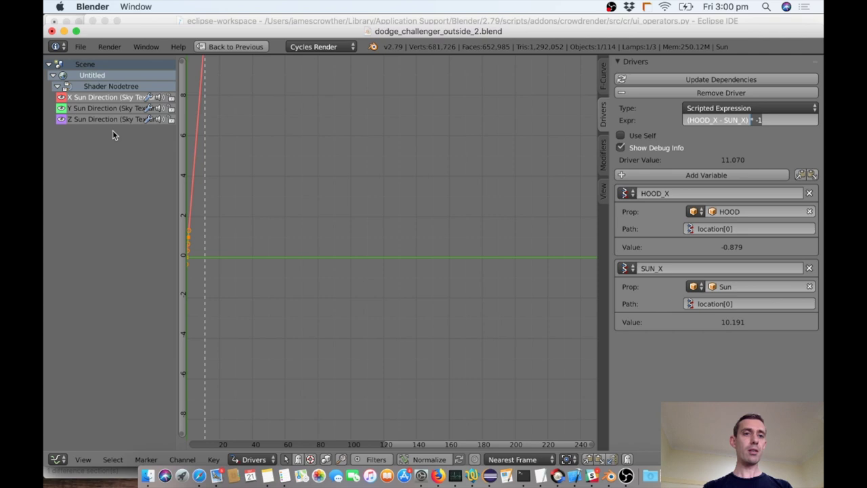
# - Wrap the Y expression in parentheses and multiply it by -1
pyautogui.click(105, 110)
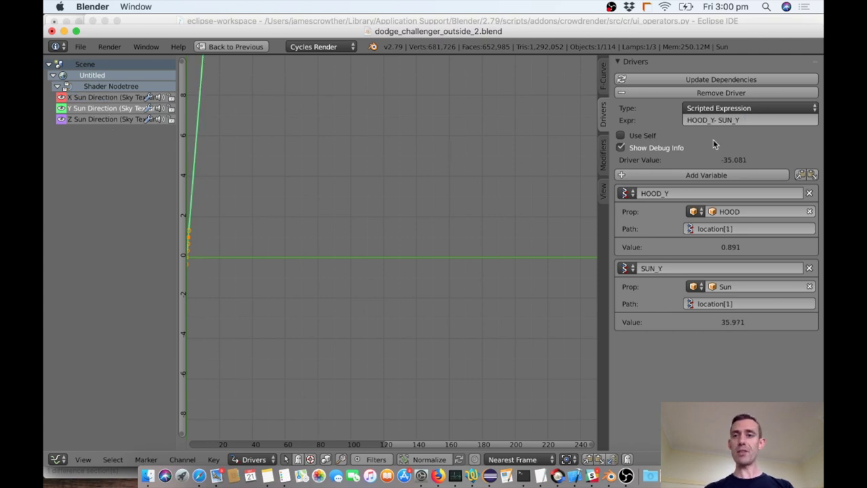
pyautogui.click(705, 120)
pyautogui.hotkey('ctrl', 'a')
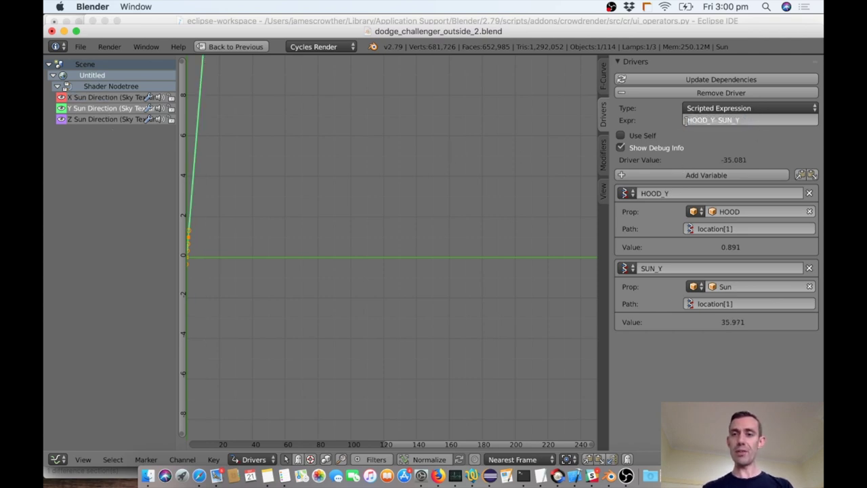
pyautogui.click(686, 120)
pyautogui.write('(')
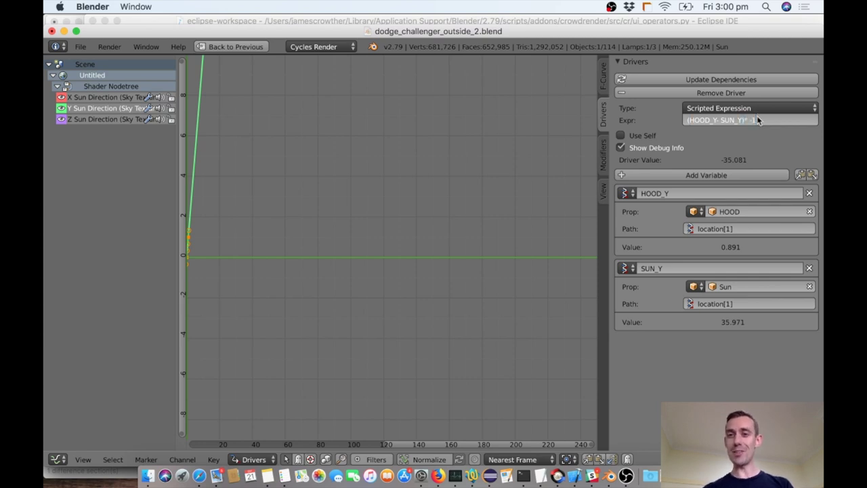
pyautogui.press('Return')
# - Make the Z expression (HOOD_Z - SUN_Z) * -1 and leave the full-screen editor
pyautogui.click(134, 119)
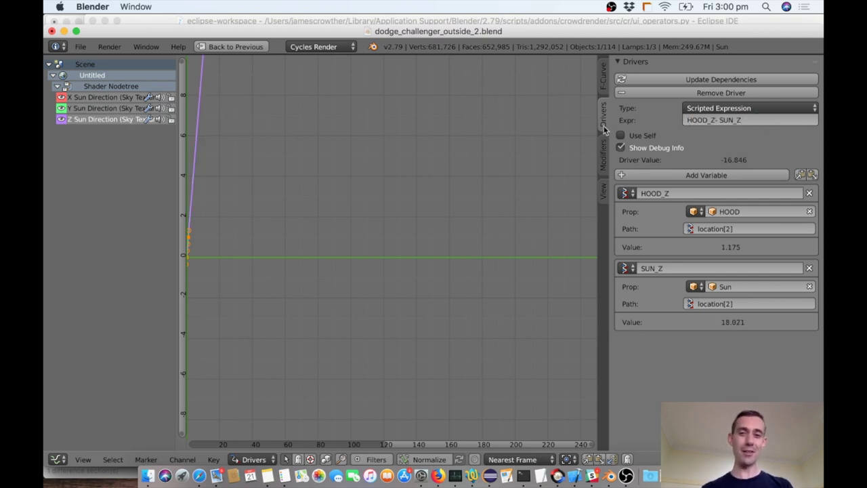
pyautogui.click(688, 120)
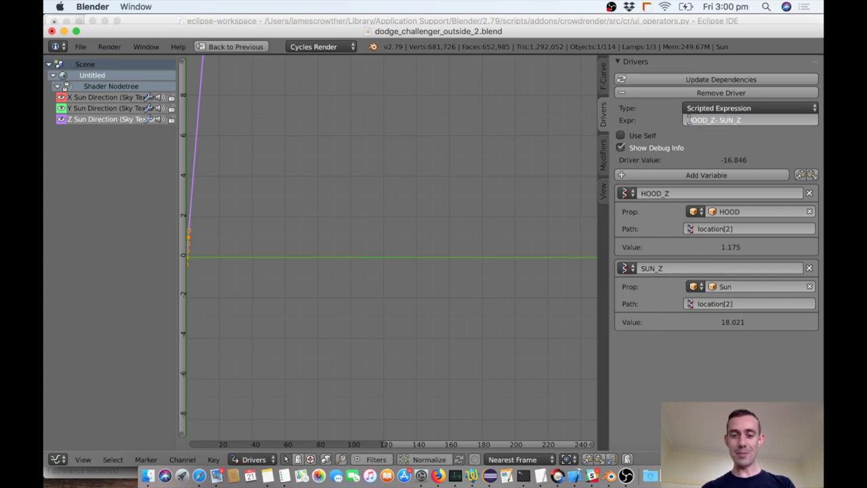
pyautogui.click(689, 120)
pyautogui.write('(')
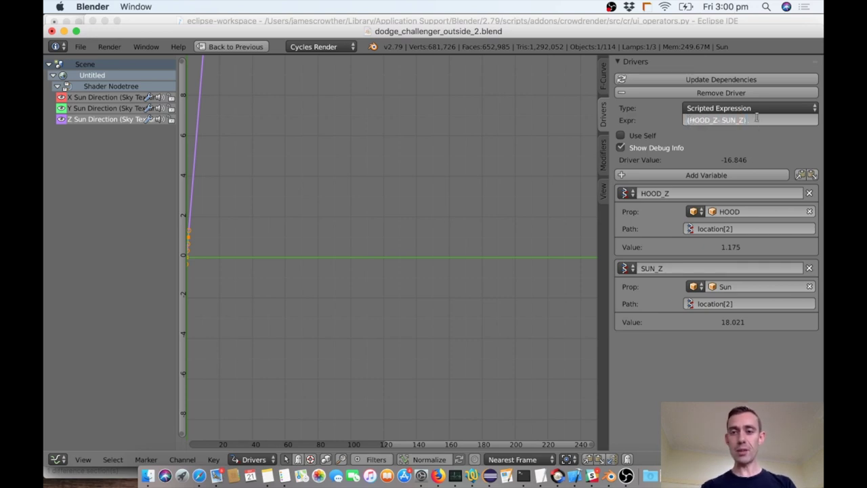
pyautogui.write(') * -1')
pyautogui.press('Return')
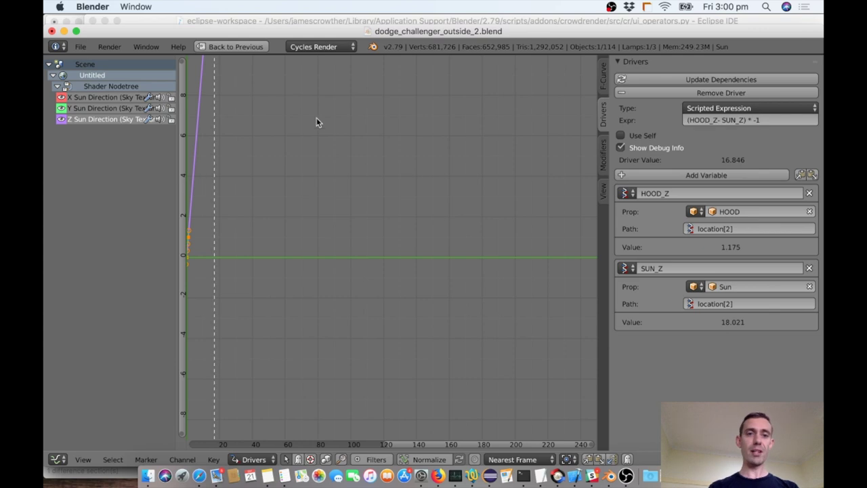
pyautogui.hotkey('ctrl', 'Up')
# - Try the Default layout, then settle on the Compositing layout
pyautogui.click(201, 46)
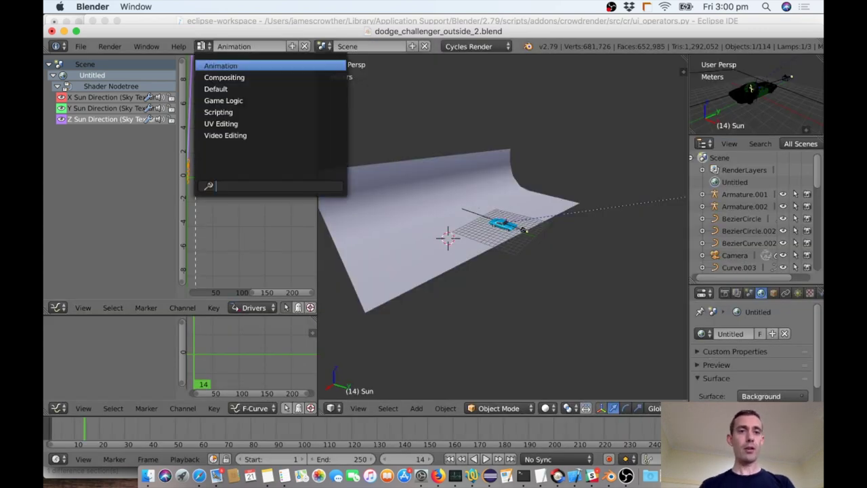
pyautogui.click(219, 88)
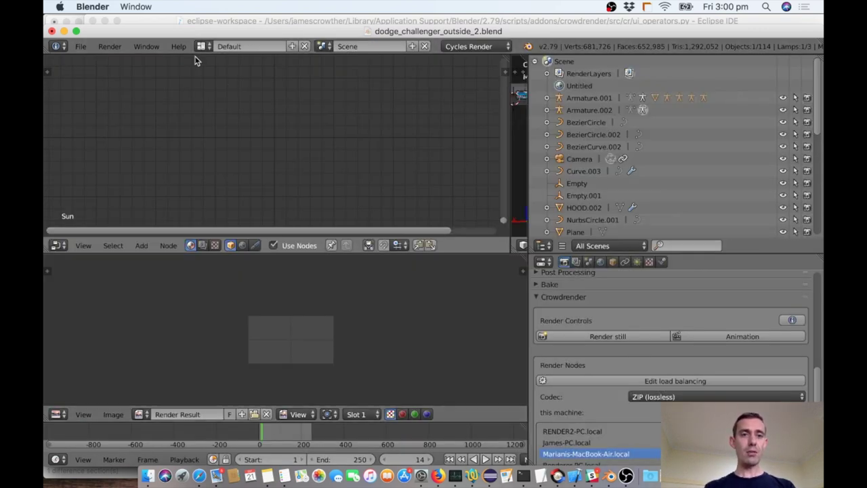
pyautogui.click(201, 46)
pyautogui.click(217, 89)
pyautogui.click(202, 47)
pyautogui.click(216, 79)
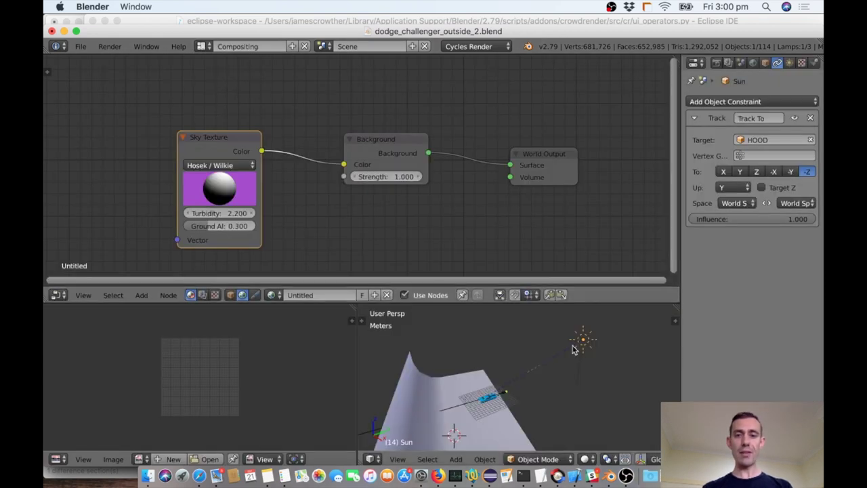
pyautogui.hscroll(5, 573, 348)
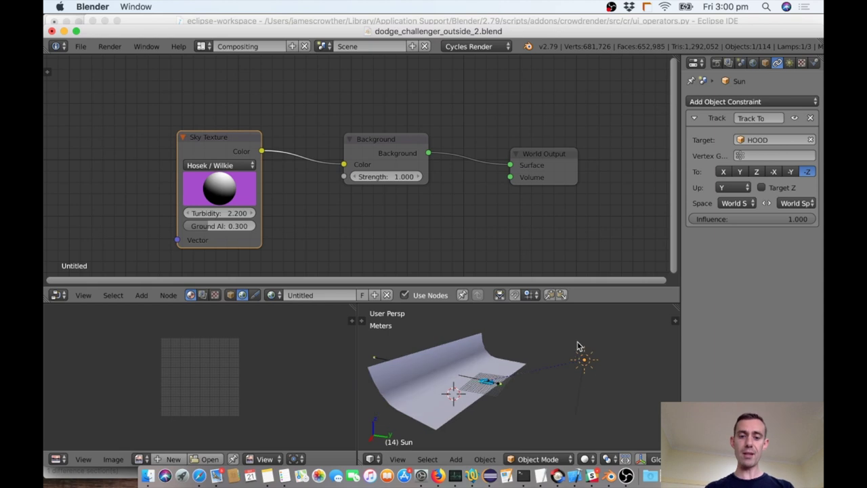
# - Move the Sun lamp up and left, then down nearer the plane
pyautogui.press('g')
pyautogui.click(477, 318)
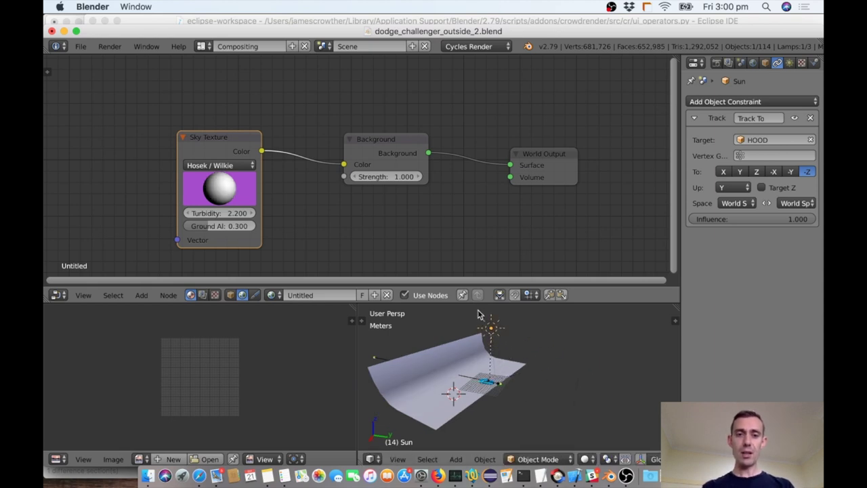
pyautogui.press('g')
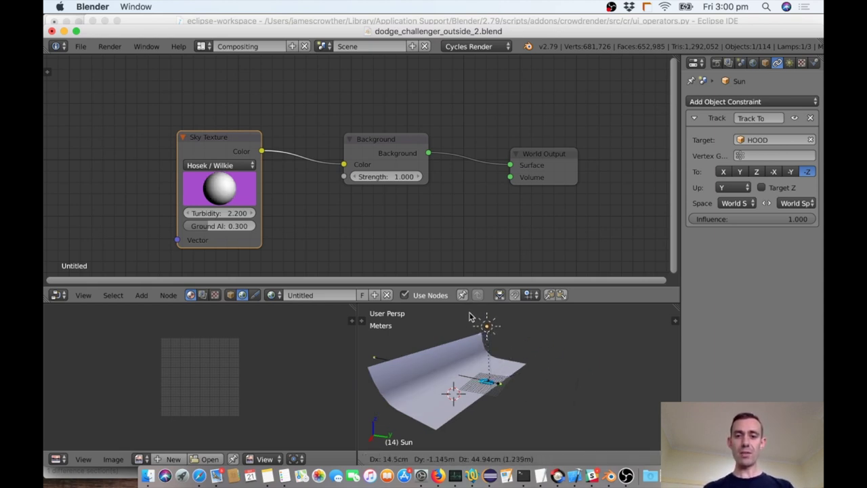
pyautogui.click(471, 316)
pyautogui.scroll(-10, 548, 362)
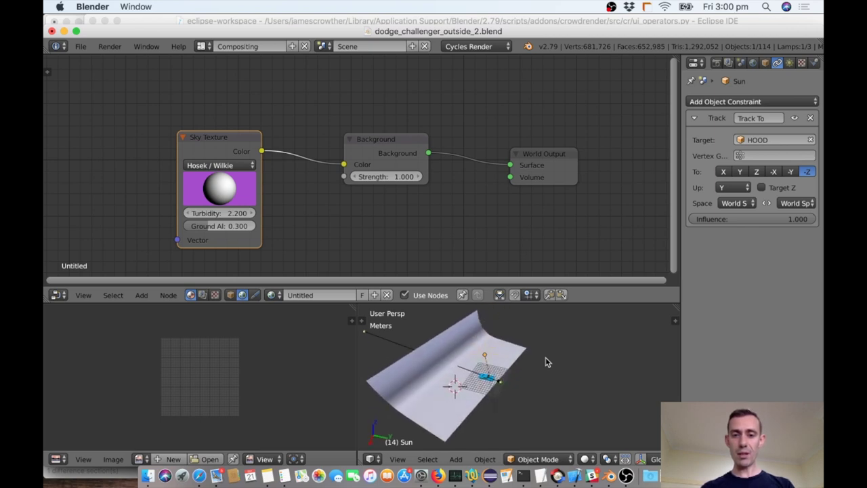
pyautogui.scroll(10, 547, 359)
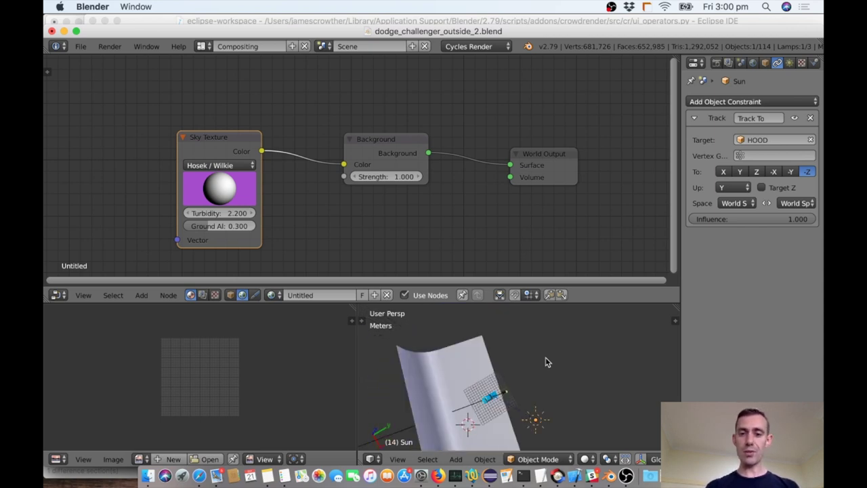
pyautogui.press('g')
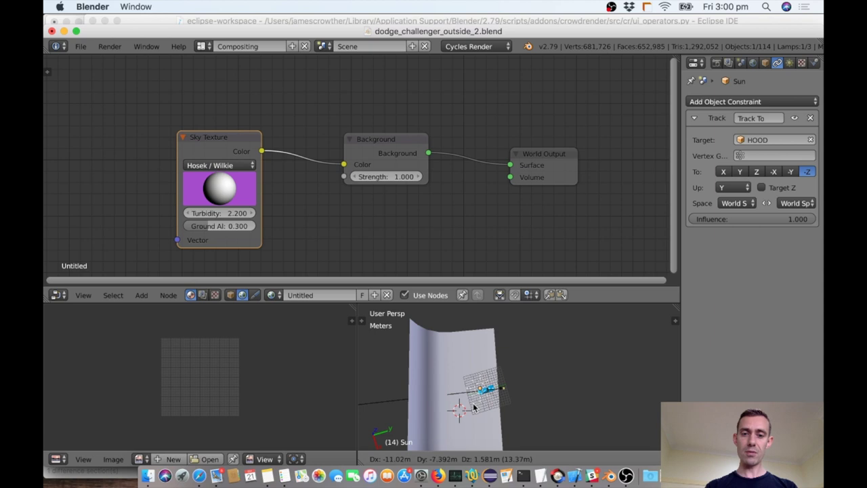
pyautogui.click(470, 406)
pyautogui.scroll(-10, 515, 397)
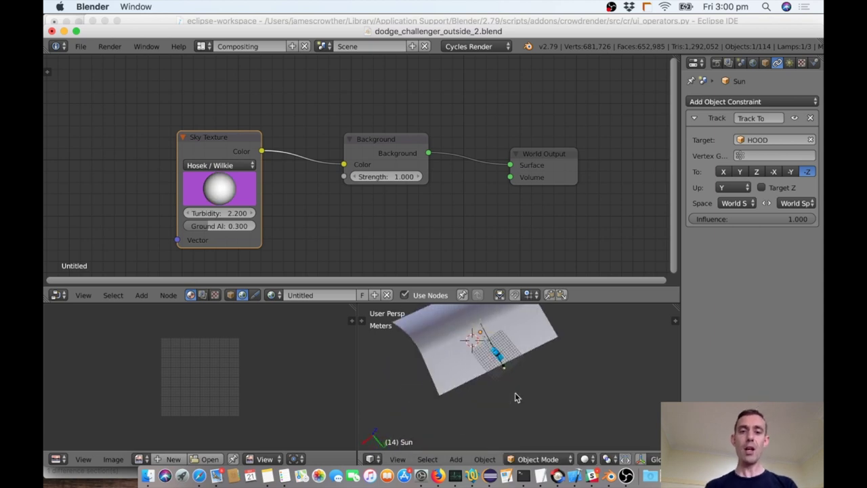
pyautogui.scroll(10, 515, 398)
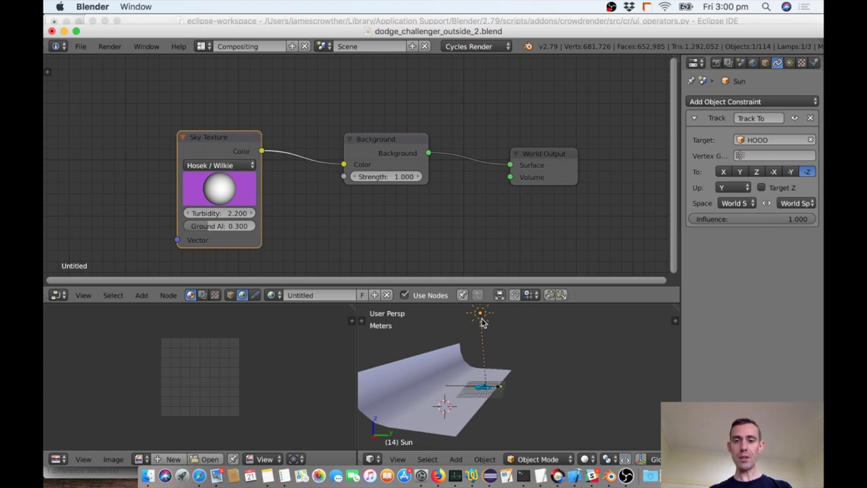
# - Set the Sun lamp low to the right of the plane and preview it in rendered shading
pyautogui.press('g')
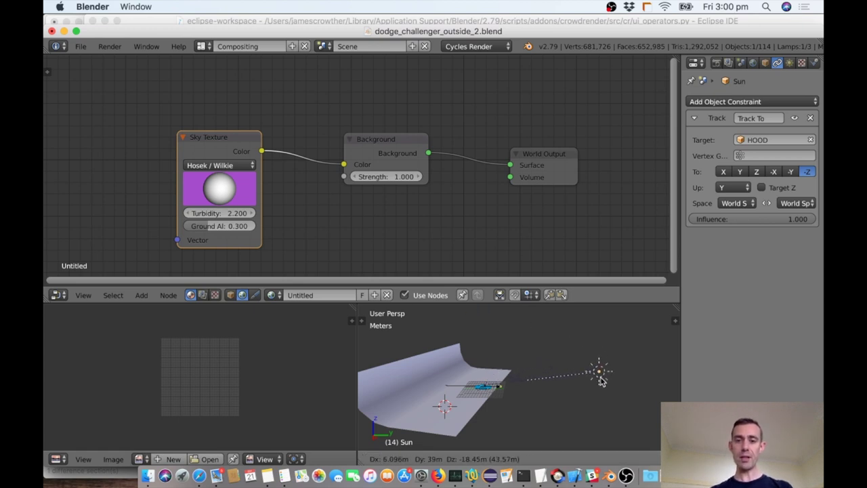
pyautogui.click(600, 381)
pyautogui.press('g')
pyautogui.click(602, 389)
pyautogui.press('g')
pyautogui.click(602, 395)
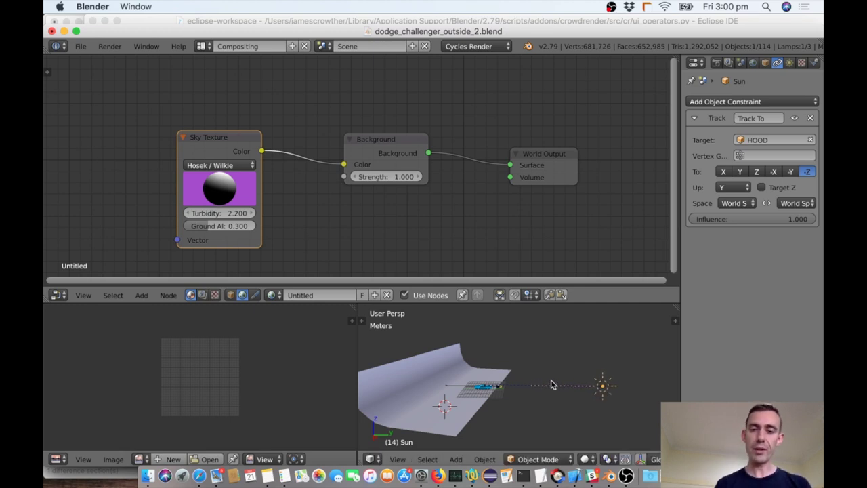
pyautogui.hotkey('shift', 'z')
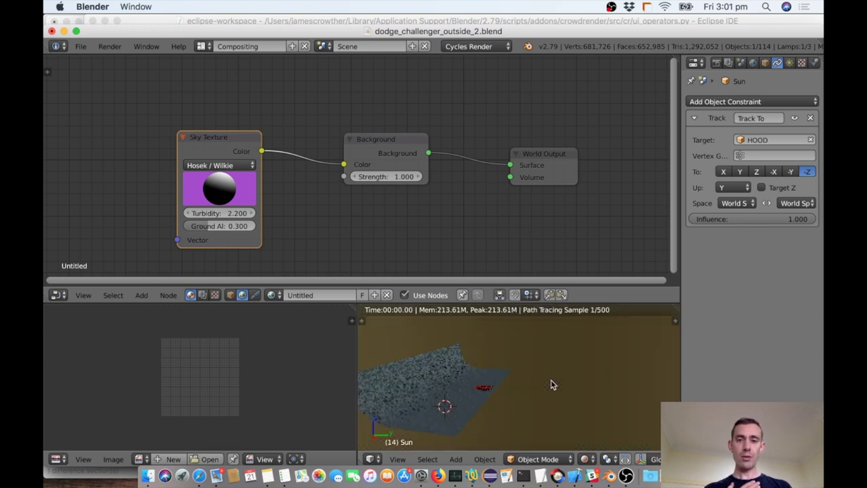
pyautogui.scroll(5, 551, 383)
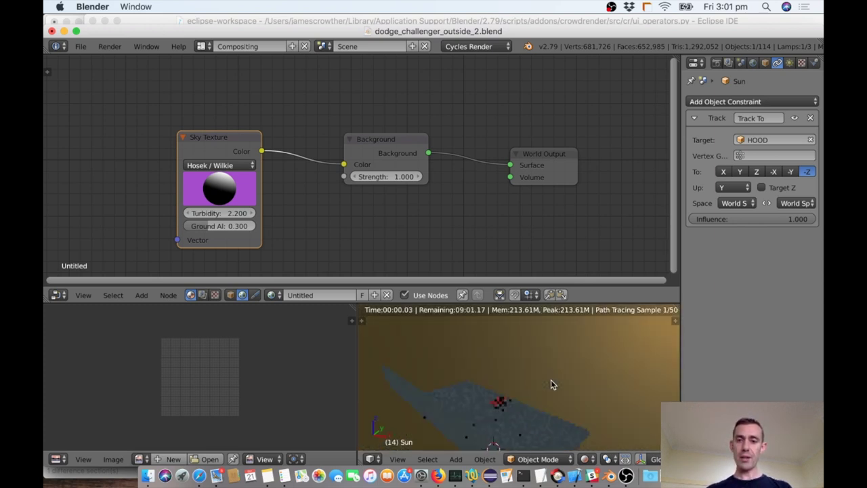
pyautogui.scroll(3, 551, 385)
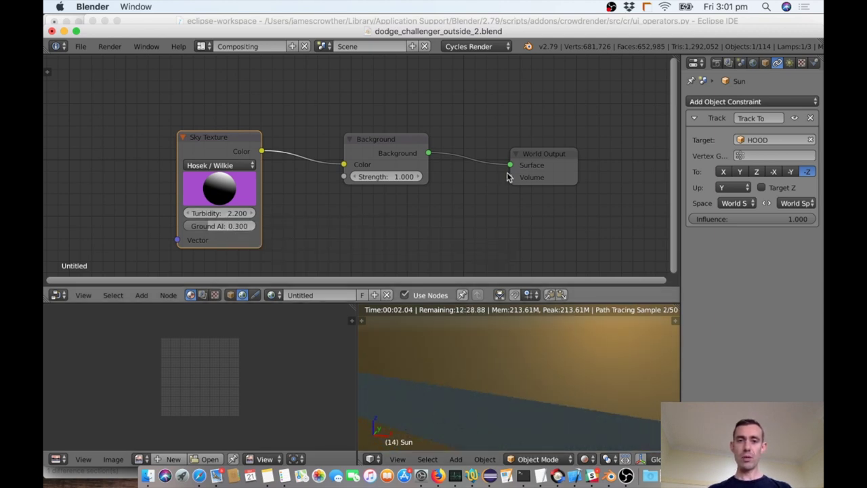
# - Set the world Background node's Strength to 5
pyautogui.click(400, 177)
pyautogui.write('5')
pyautogui.press('Return')
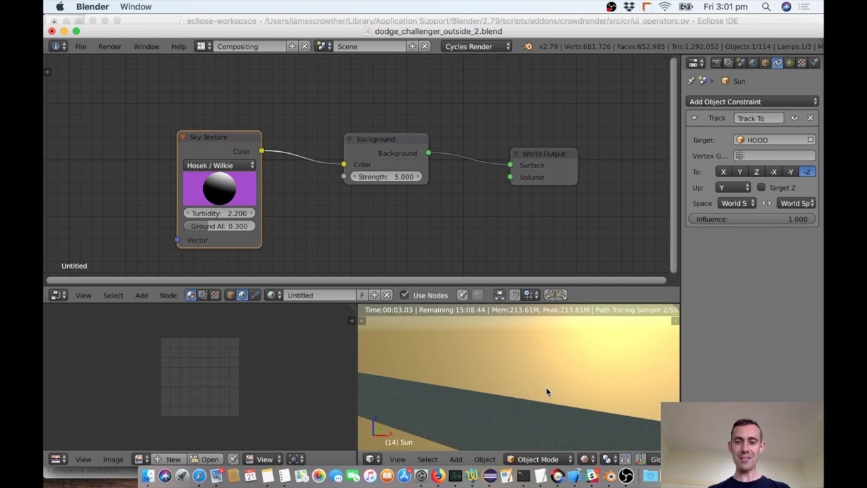
pyautogui.scroll(5, 546, 389)
pyautogui.scroll(-3, 549, 390)
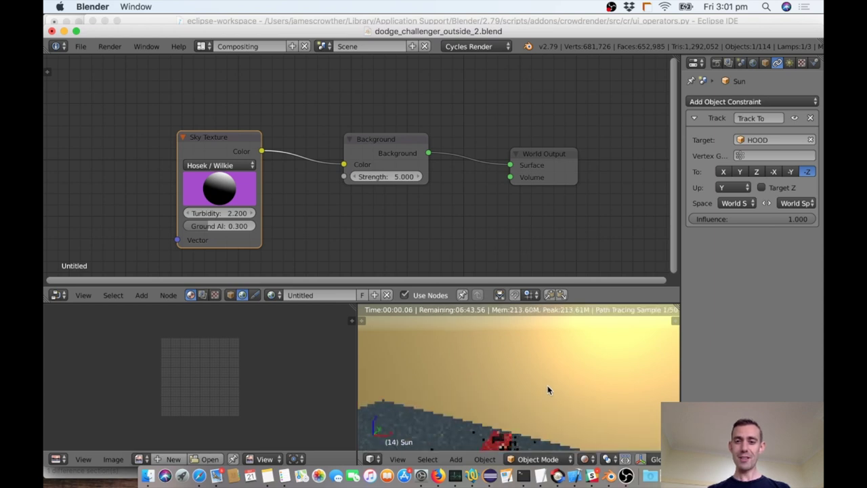
pyautogui.scroll(-2, 549, 390)
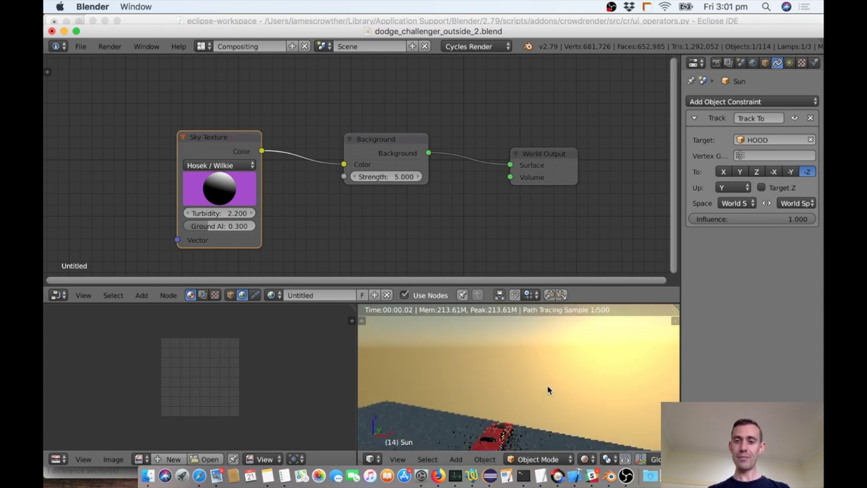
pyautogui.scroll(-3, 549, 390)
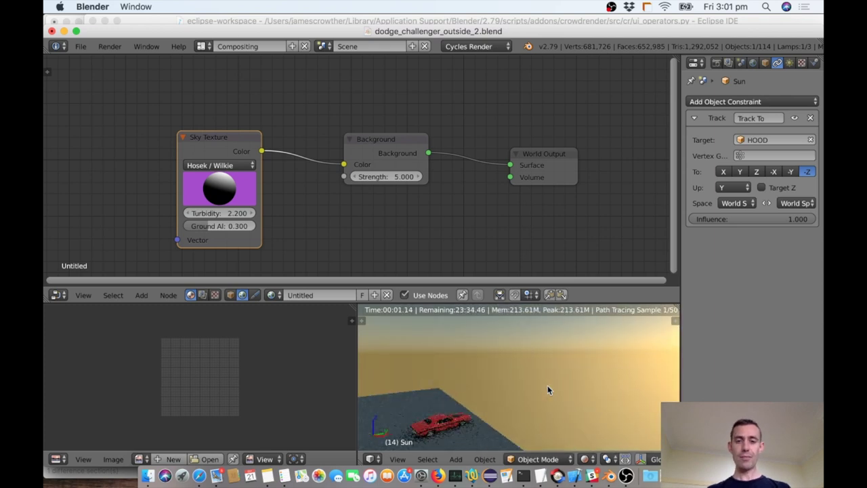
# - Switch to solid shading and move the sun lamp higher above the backdrop
pyautogui.hotkey('shift', 'z')
pyautogui.scroll(-2, 549, 389)
pyautogui.scroll(-3, 549, 390)
pyautogui.press('g')
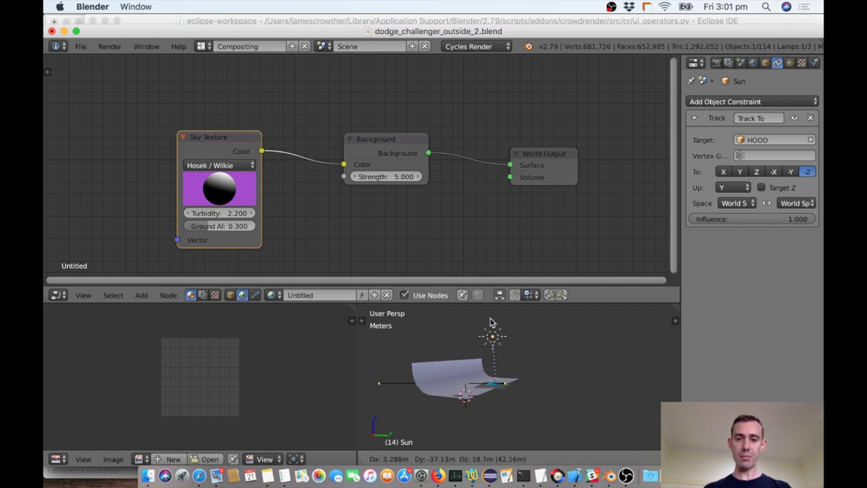
pyautogui.click(492, 325)
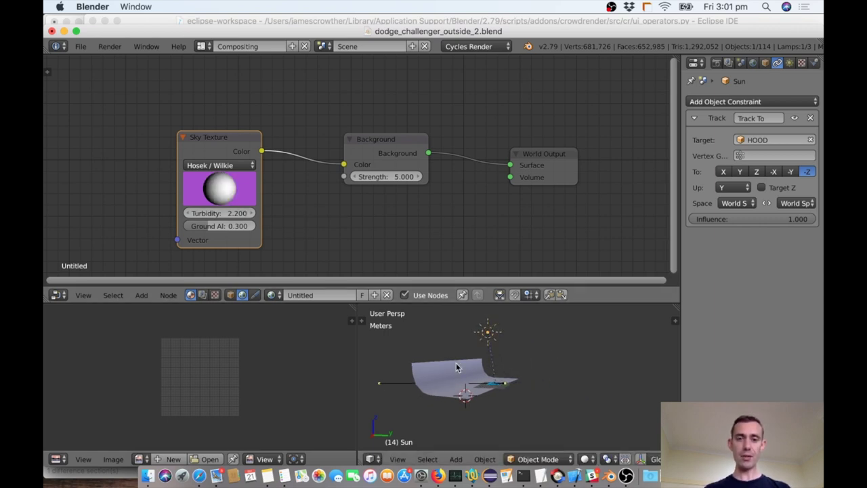
# - Preview the bright-sky rendered result through the scene camera
pyautogui.hotkey('shift', 'z')
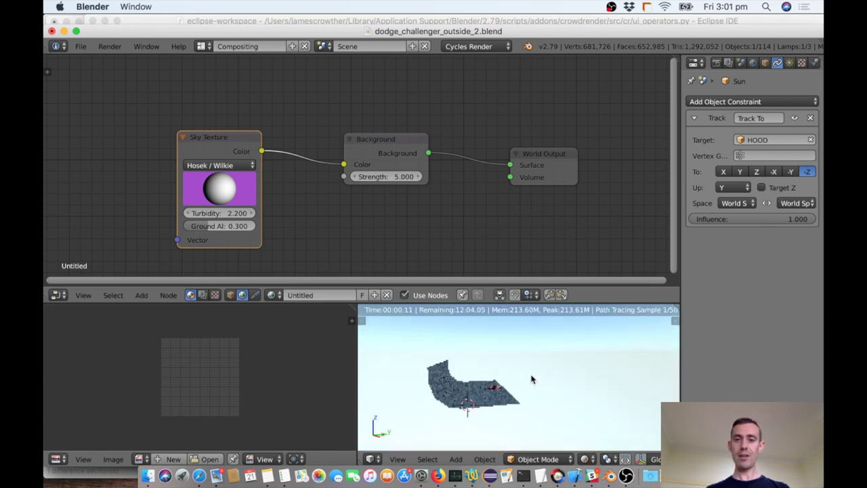
pyautogui.click(398, 459)
pyautogui.click(416, 415)
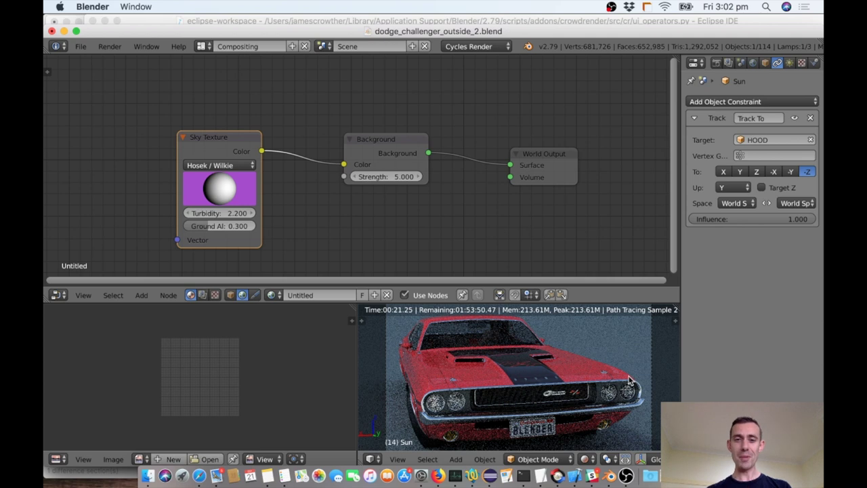
# - Return the viewport to solid shading and drag the Sky Texture node up and left
pyautogui.hotkey('shift', 'z')
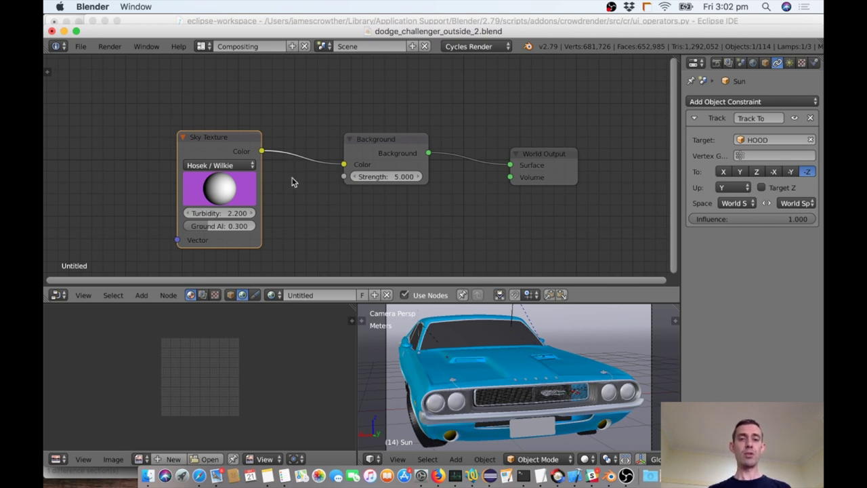
pyautogui.moveTo(244, 145); pyautogui.dragTo(161, 110)
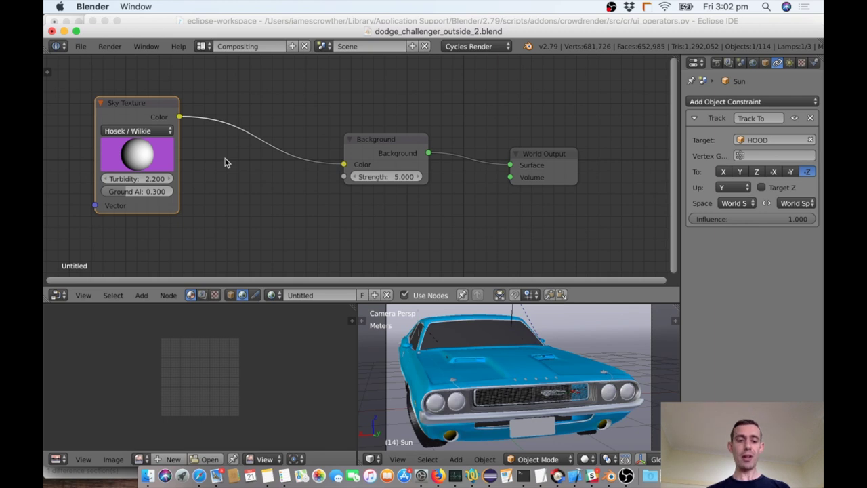
# - Orbit away from the camera framing and reposition the sun lamp
pyautogui.moveTo(494, 343); pyautogui.dragTo(510, 349, button='middle')
pyautogui.scroll(-10, 509, 349)
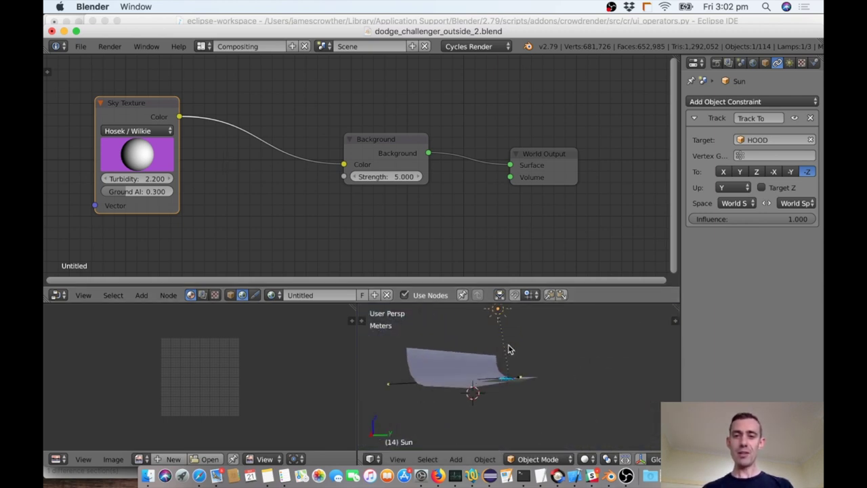
pyautogui.scroll(-2, 510, 349)
pyautogui.scroll(-6, 510, 349)
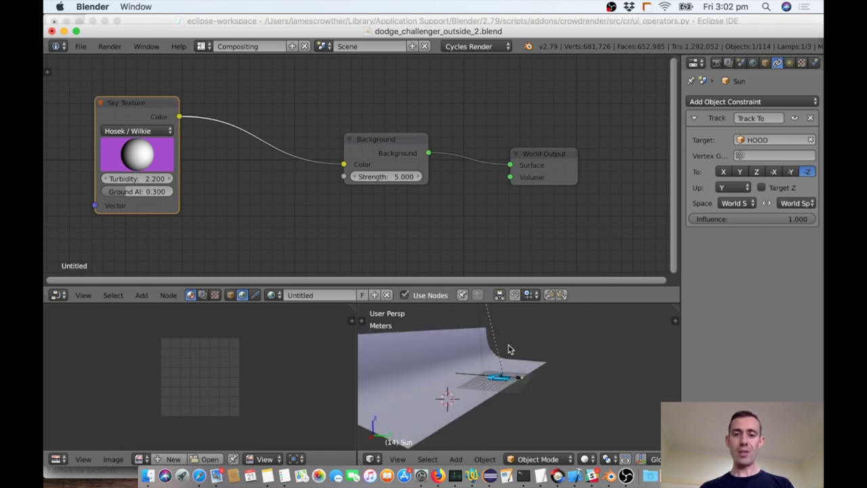
pyautogui.scroll(-3, 510, 349)
pyautogui.press('g')
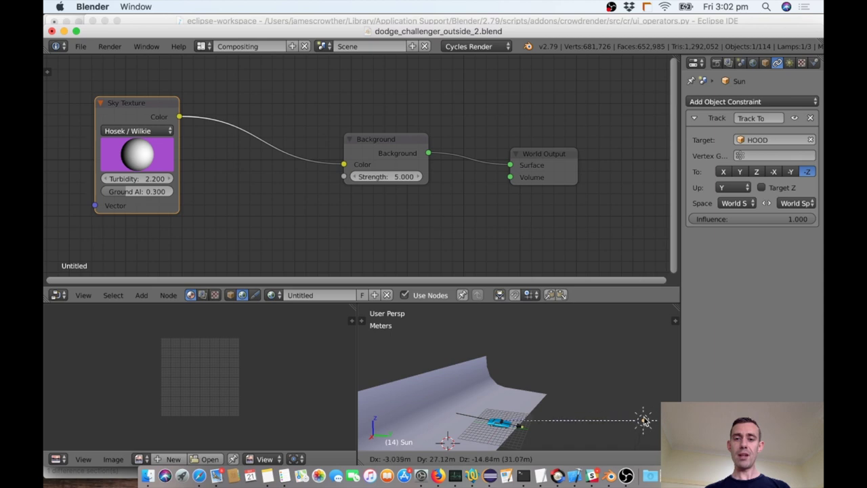
pyautogui.click(645, 421)
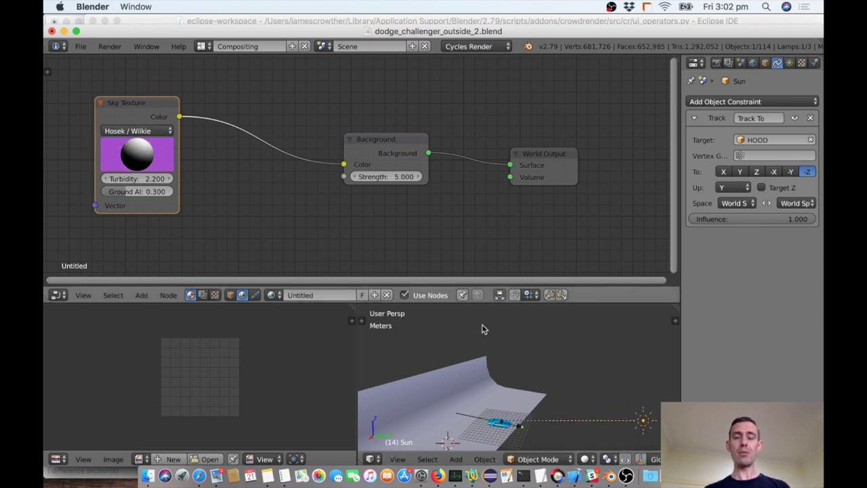
# - Centre on the sun lamp and tilt the view down to a low rear view of the car
pyautogui.scroll(-5, 558, 401)
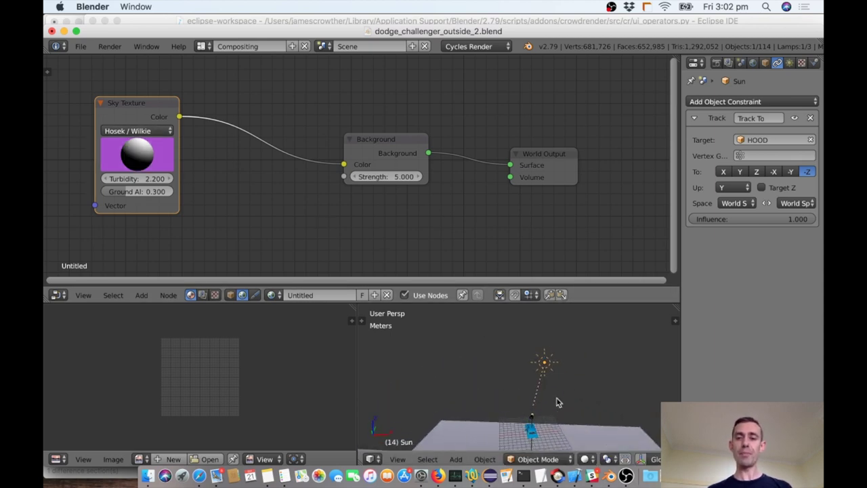
pyautogui.scroll(-10, 558, 402)
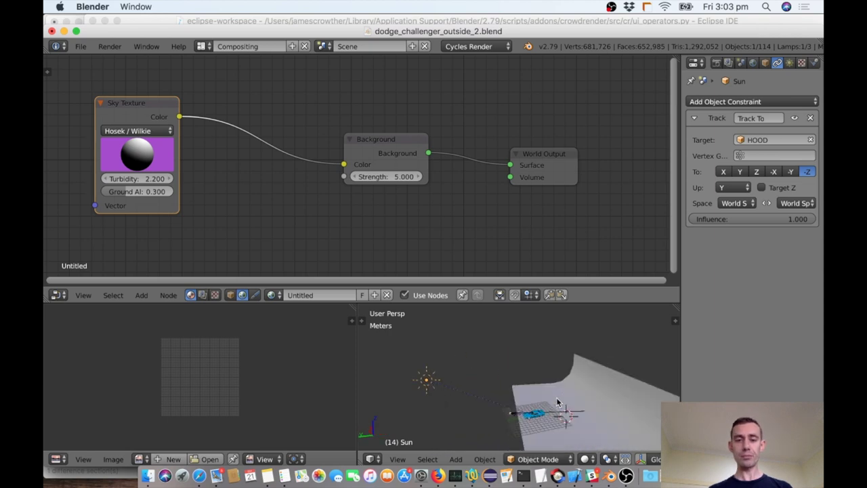
pyautogui.hscroll(10, 558, 402)
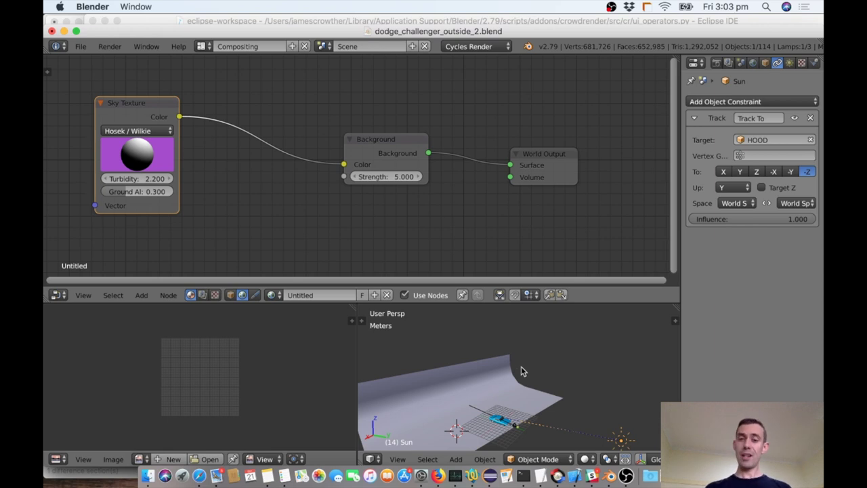
pyautogui.scroll(5, 488, 389)
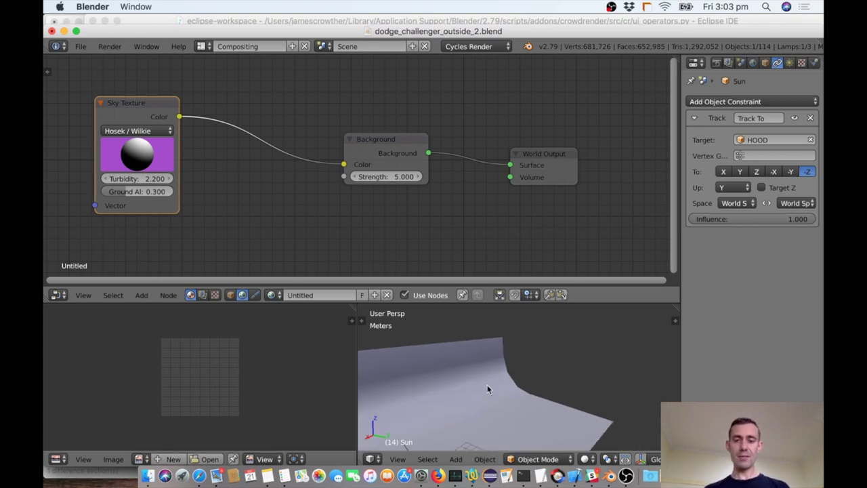
pyautogui.scroll(-4, 488, 389)
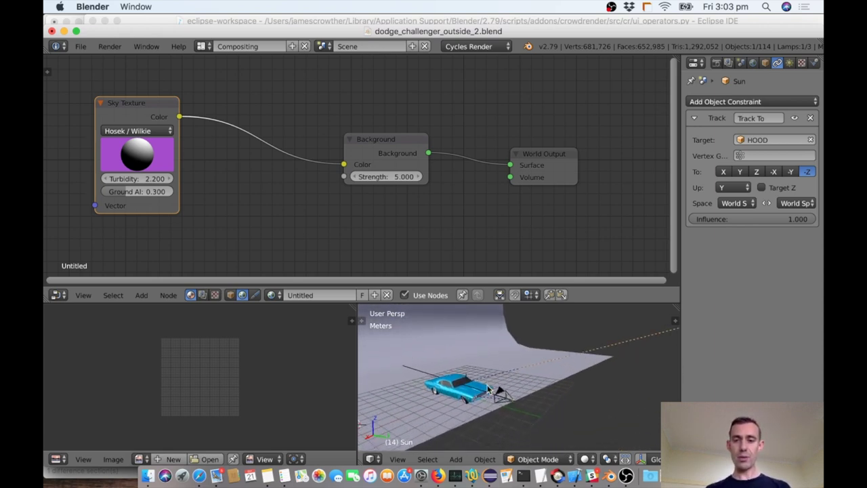
pyautogui.press('KP_Decimal')
pyautogui.scroll(5, 486, 390)
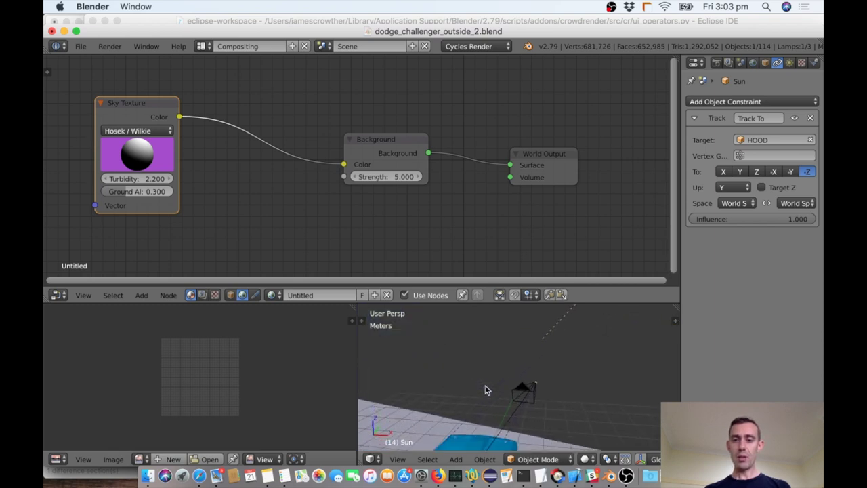
pyautogui.scroll(-5, 487, 393)
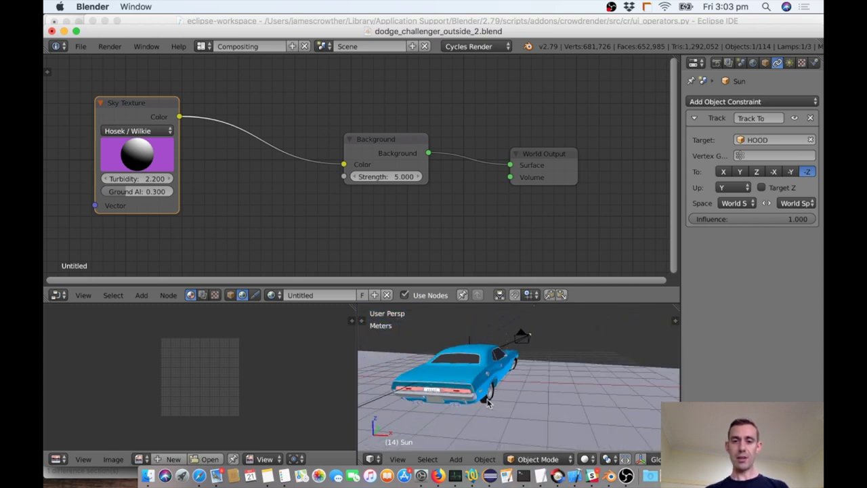
pyautogui.scroll(3, 488, 401)
pyautogui.scroll(-2, 487, 402)
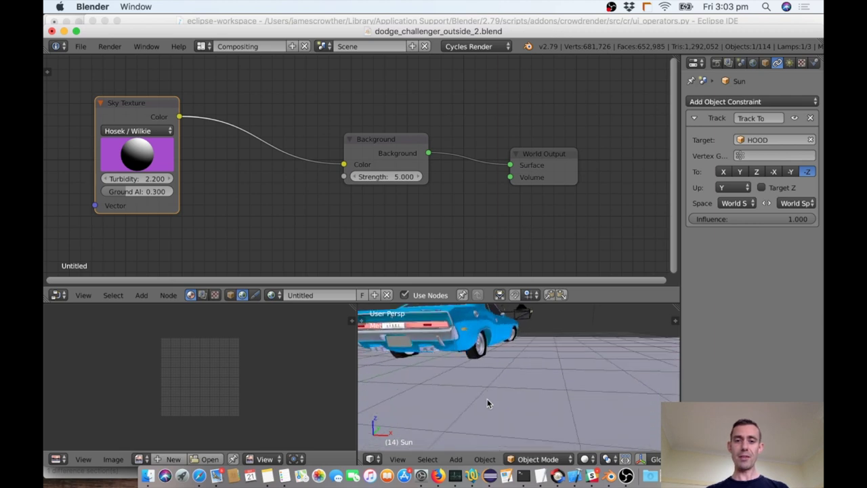
pyautogui.scroll(2, 487, 403)
pyautogui.scroll(-2, 488, 403)
pyautogui.scroll(-6, 487, 403)
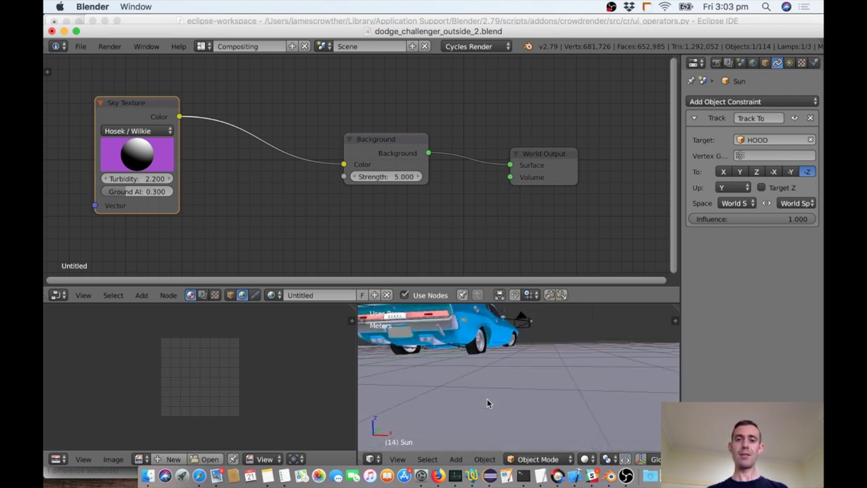
pyautogui.scroll(6, 487, 399)
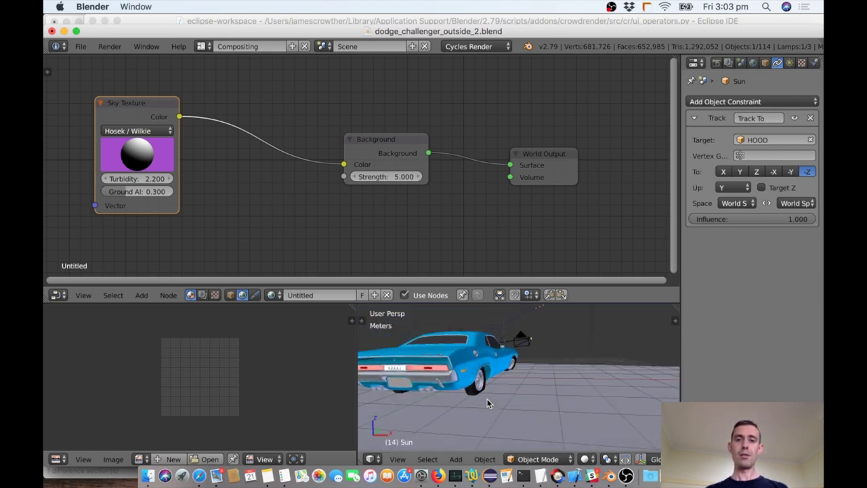
pyautogui.scroll(2, 488, 400)
# - Align the active camera to the current low rear view of the car
pyautogui.click(398, 458)
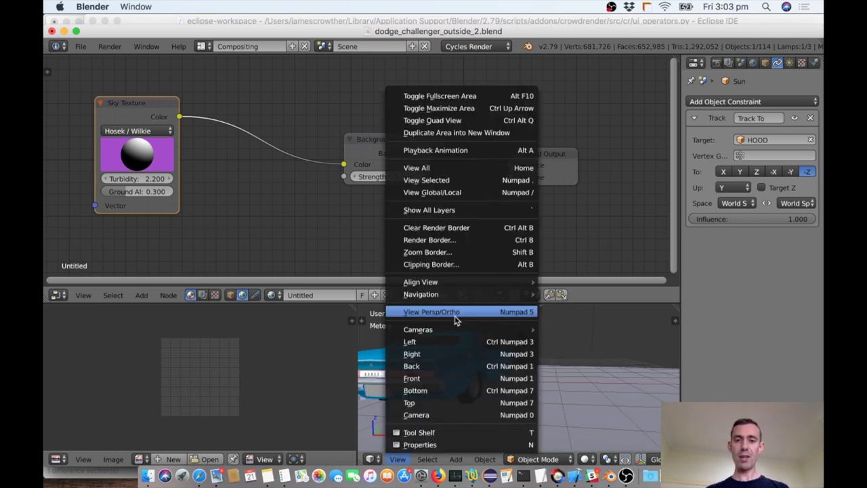
pyautogui.moveTo(455, 282)
pyautogui.moveTo(600, 284)
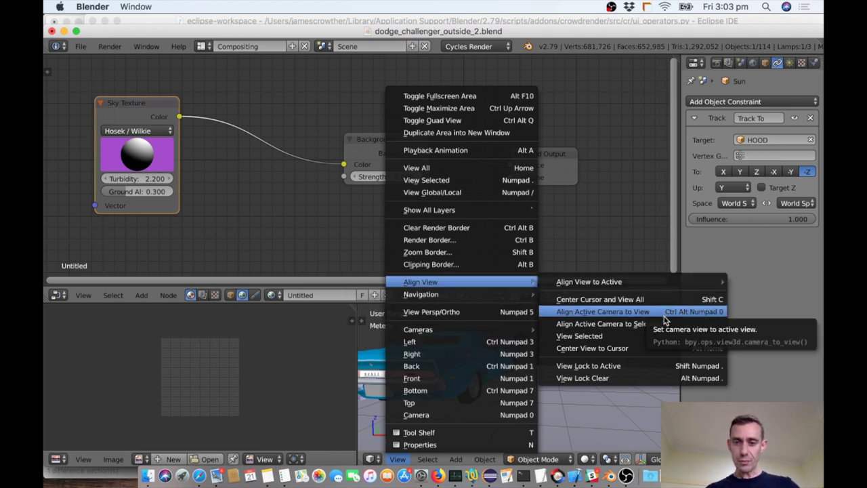
pyautogui.click(666, 316)
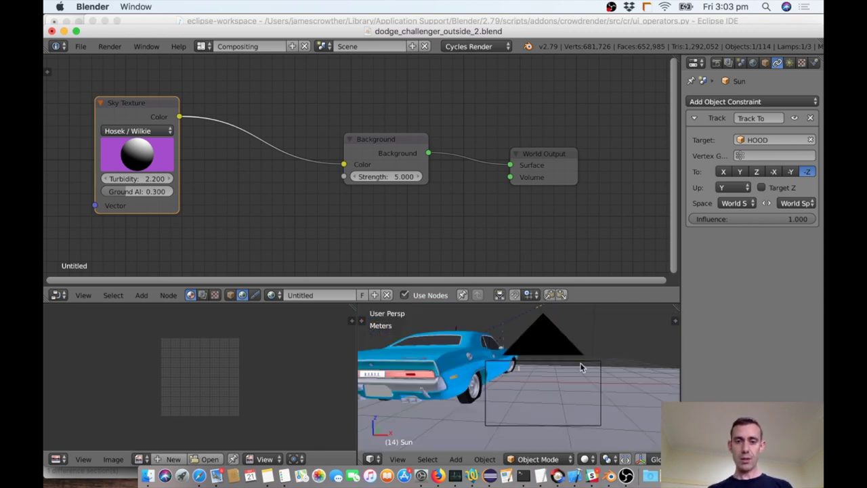
# - Save over the blend file, then widen Render properties to show the full Crowdrender node list
pyautogui.hotkey('ctrl', 's')
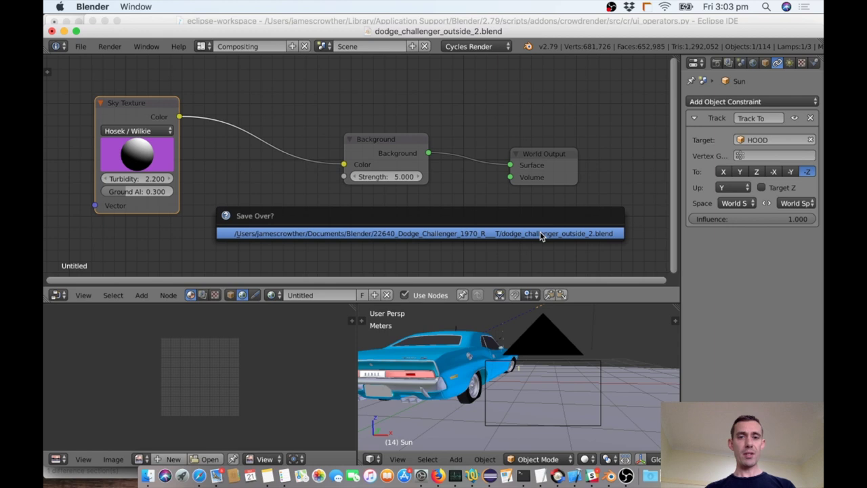
pyautogui.click(540, 234)
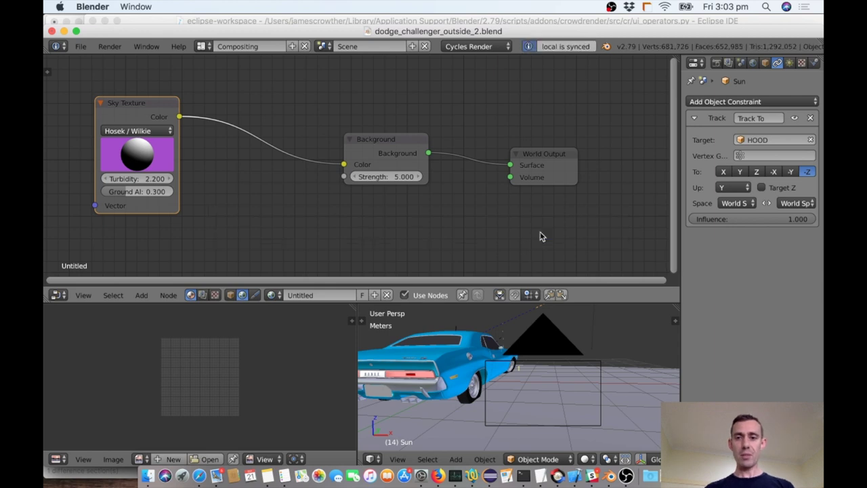
pyautogui.click(717, 62)
pyautogui.scroll(-8, 738, 203)
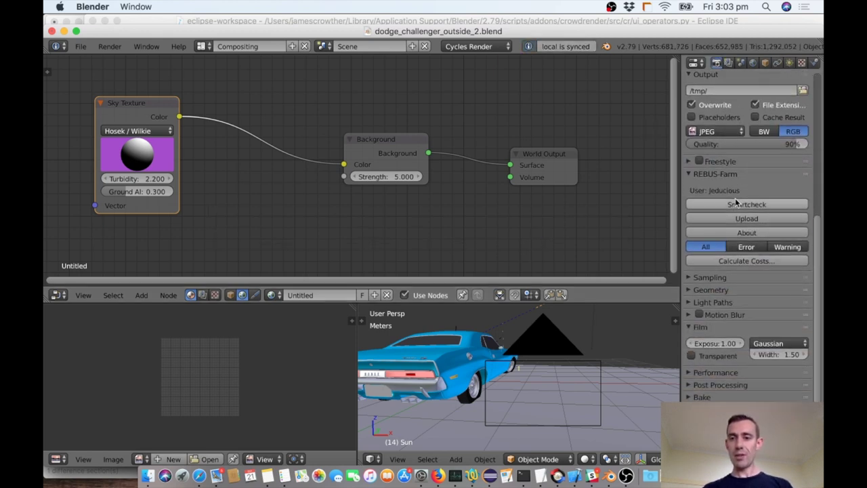
pyautogui.scroll(-6, 685, 281)
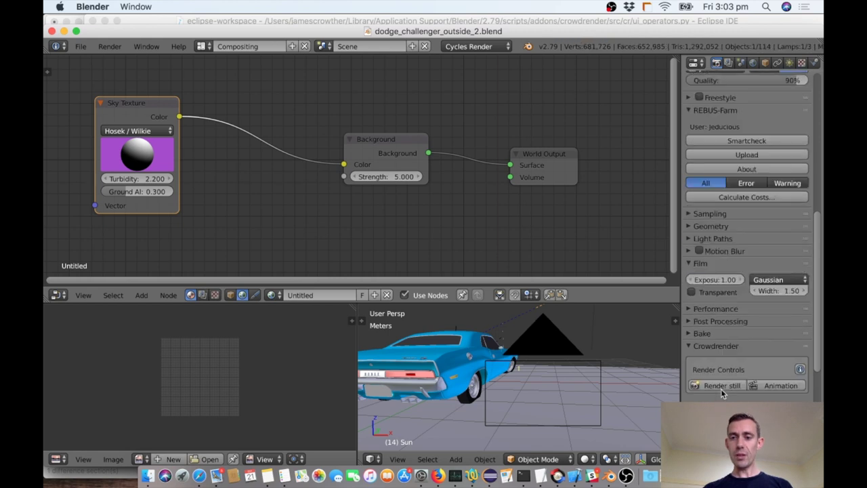
pyautogui.moveTo(684, 281); pyautogui.dragTo(546, 285)
pyautogui.scroll(-1, 722, 379)
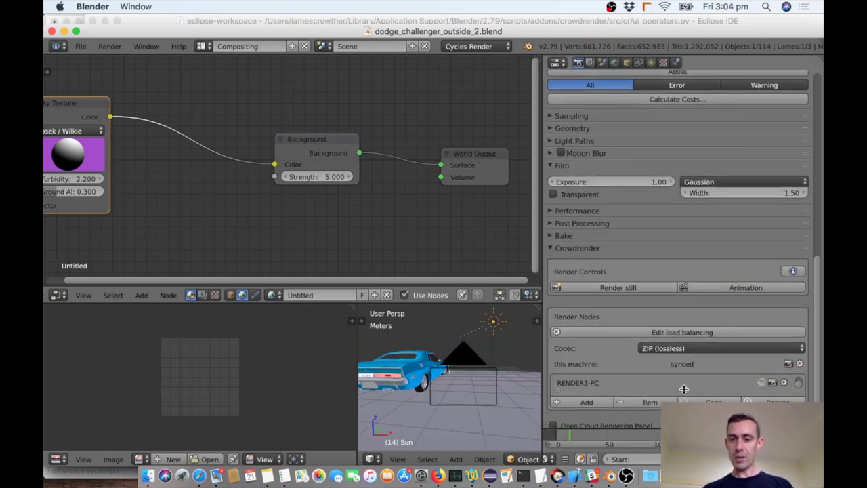
pyautogui.moveTo(684, 390); pyautogui.dragTo(685, 474)
pyautogui.scroll(-4, 729, 332)
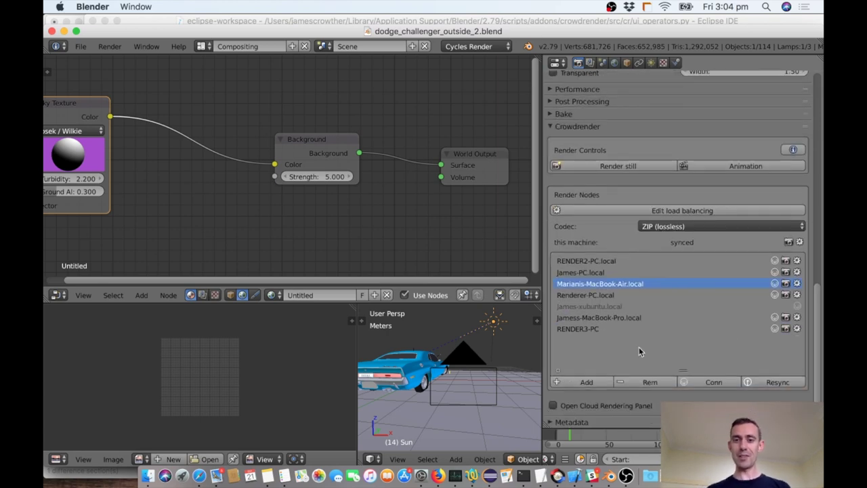
# - Connect the Crowdrender nodes, check the laptop node's settings, and exclude this machine from rendering
pyautogui.click(713, 384)
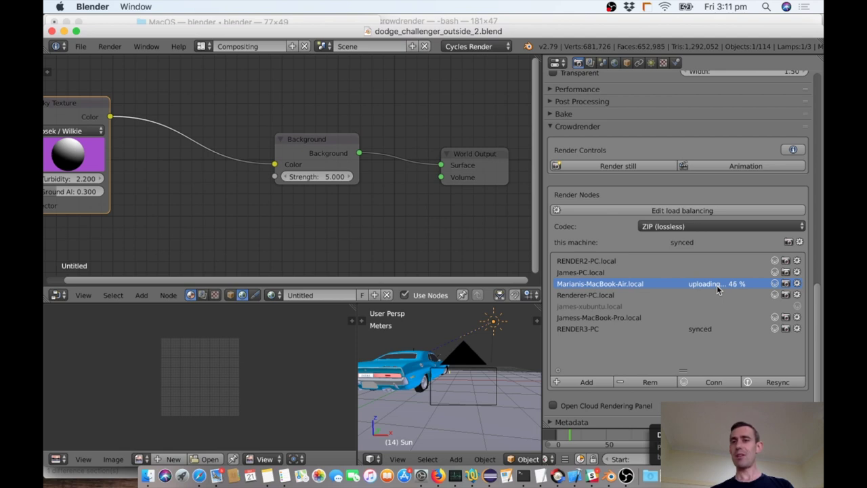
pyautogui.click(797, 284)
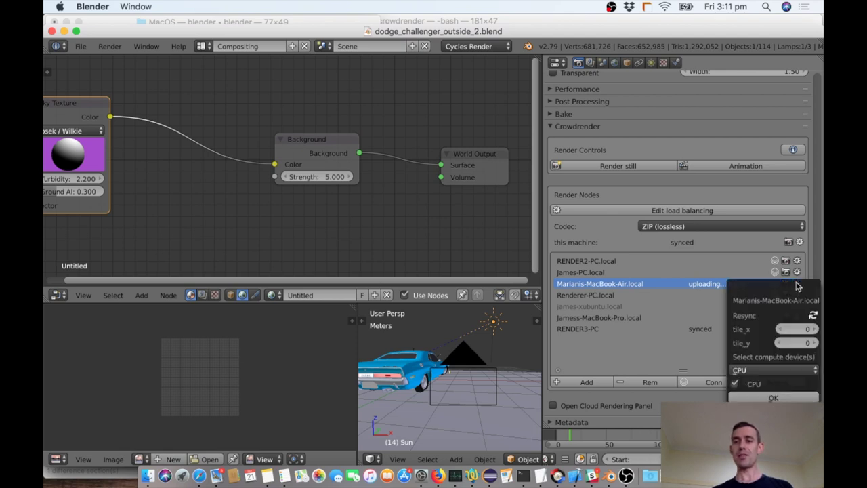
pyautogui.click(774, 398)
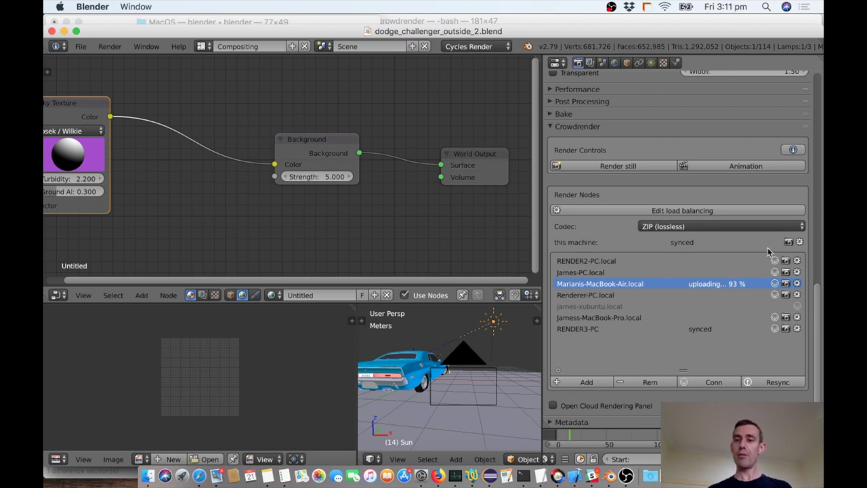
pyautogui.click(788, 243)
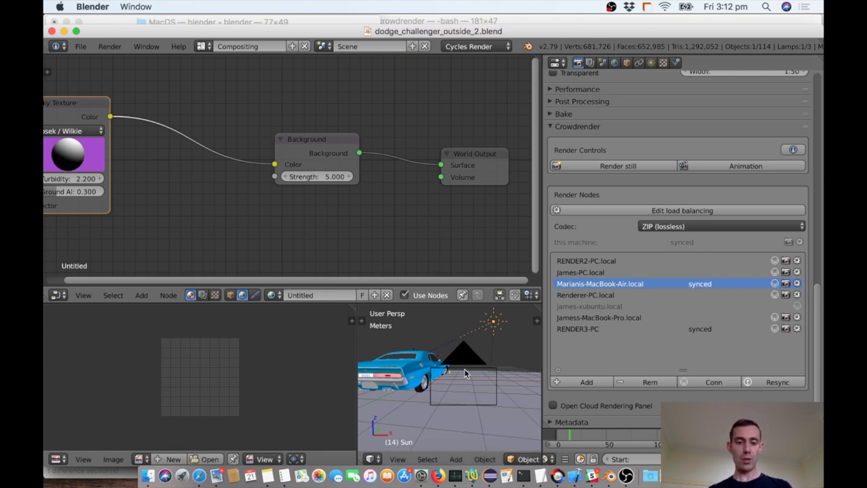
# - Look through the scene camera, select it and move it to a new position
pyautogui.click(397, 459)
pyautogui.click(420, 414)
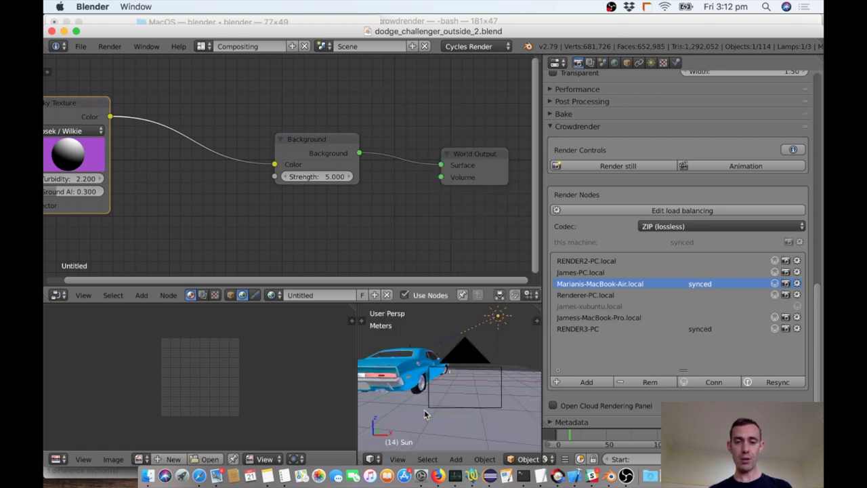
pyautogui.rightClick(477, 377)
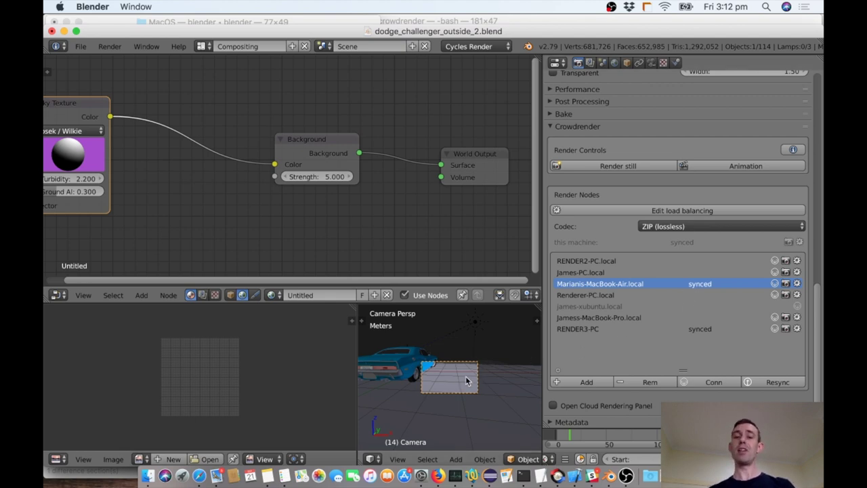
pyautogui.press('g')
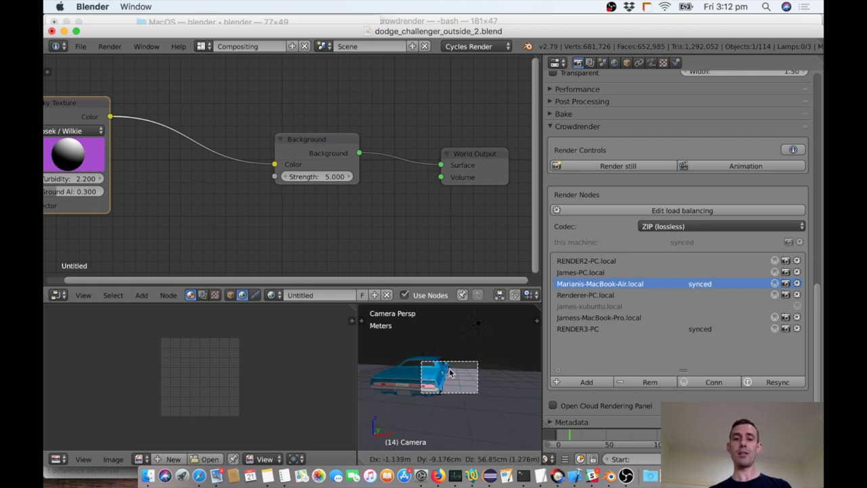
pyautogui.click(447, 370)
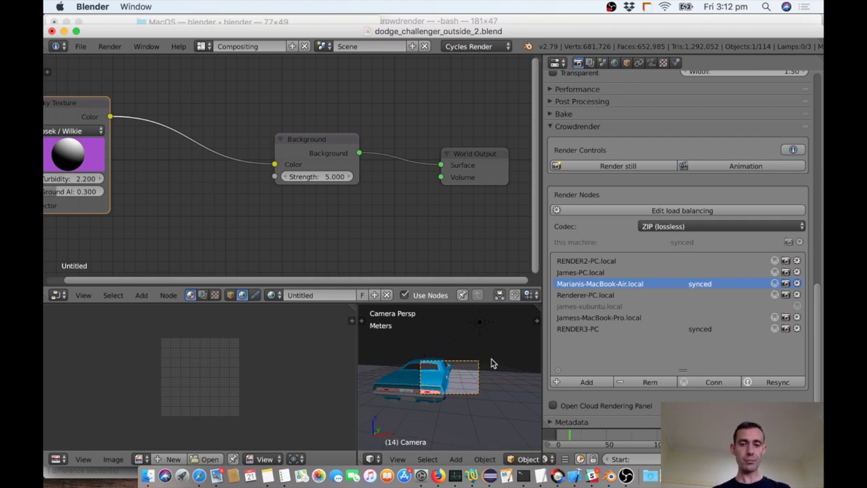
# - In a maximised view, tilt the camera on its X axis and adjust its height on Z
pyautogui.hotkey('shift', 'space')
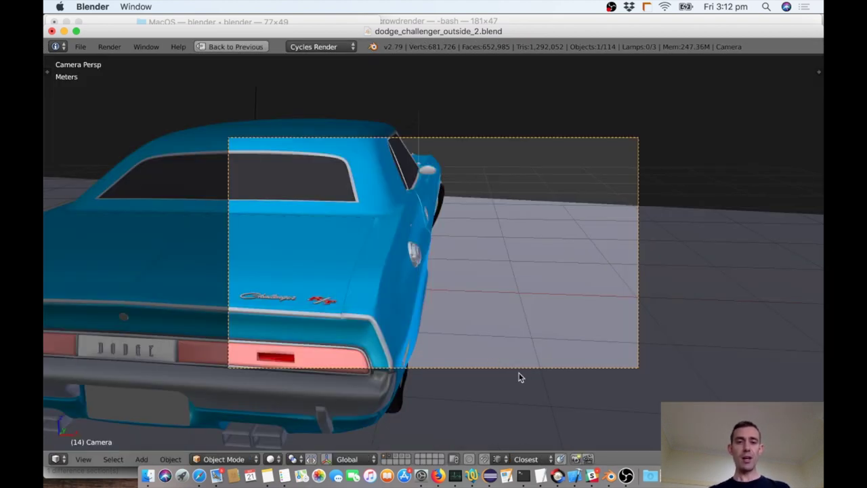
pyautogui.press('r')
pyautogui.press('x')
pyautogui.press('x')
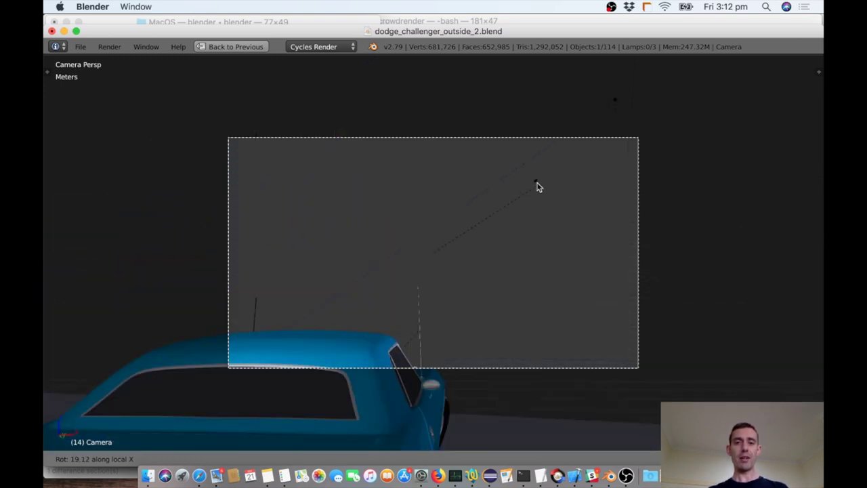
pyautogui.click(534, 187)
pyautogui.press('g')
pyautogui.press('z')
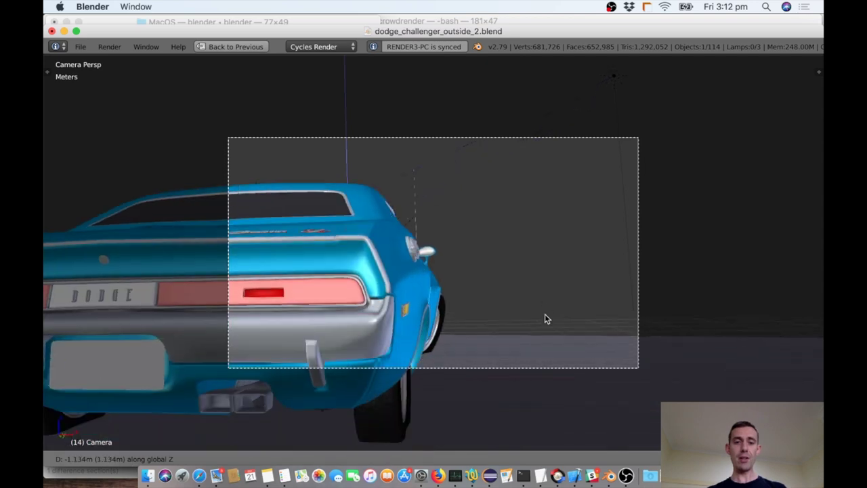
pyautogui.click(547, 329)
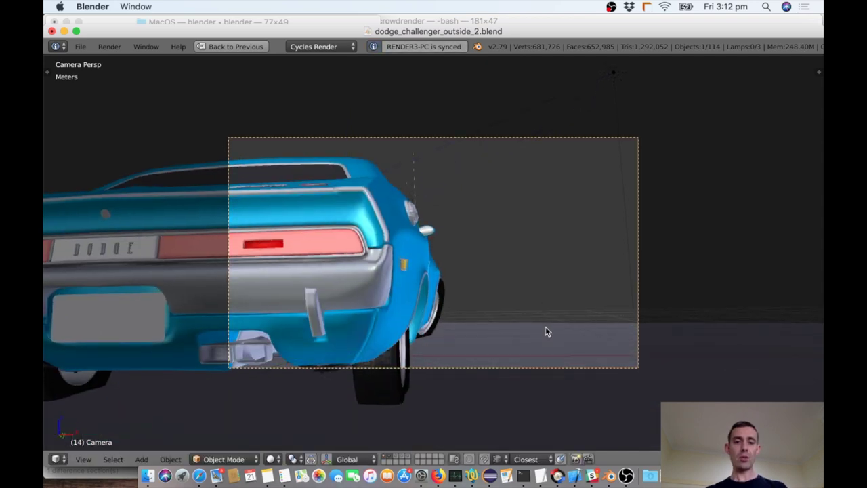
# - Pull the camera back along its viewing axis and settle its final position
pyautogui.press('g')
pyautogui.press('z')
pyautogui.press('z')
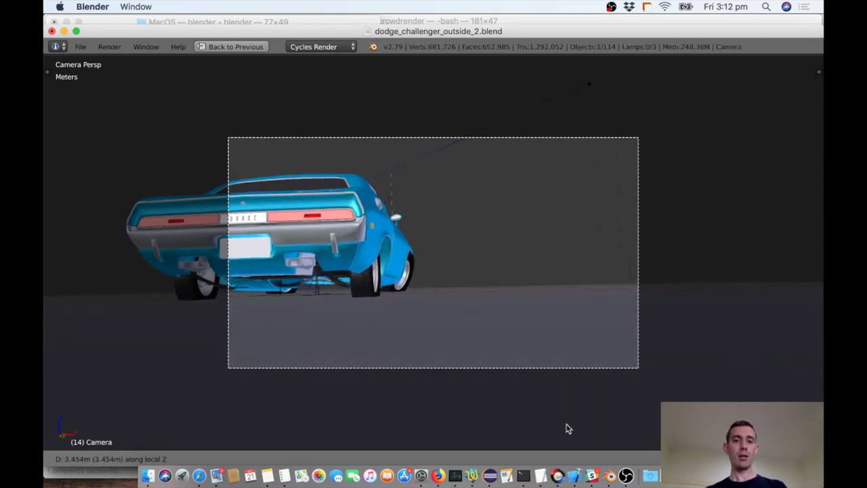
pyautogui.click(568, 428)
pyautogui.press('g')
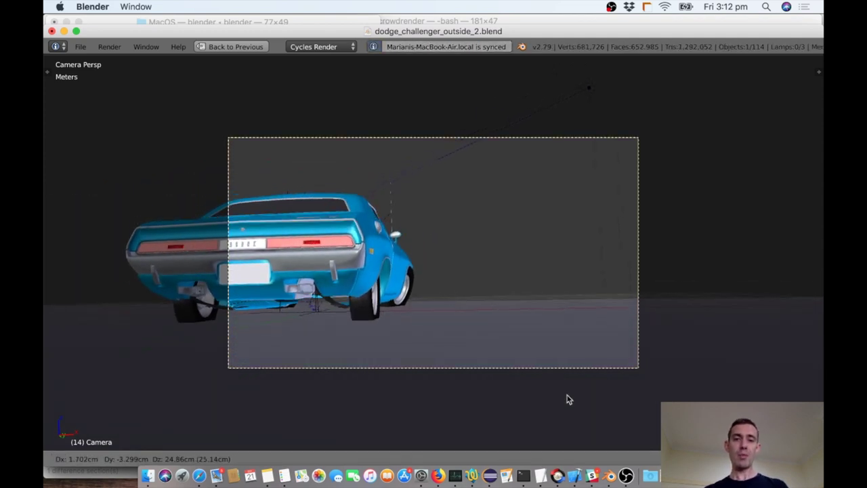
pyautogui.click(568, 366)
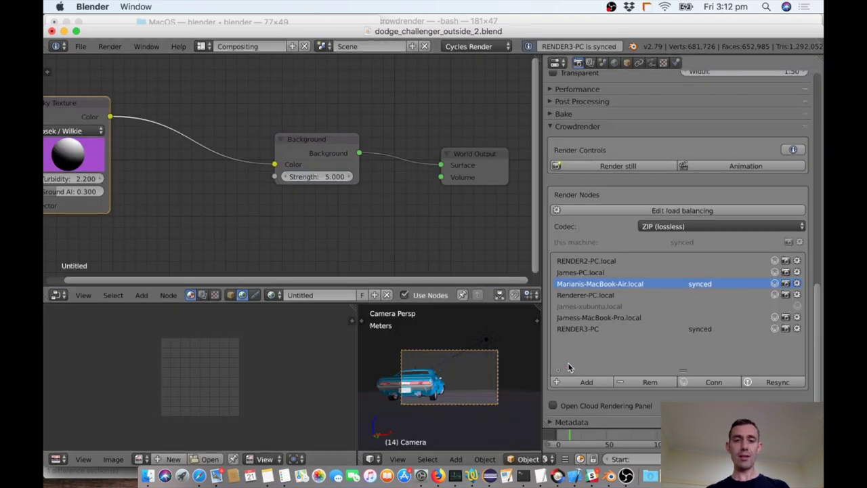
# - Set the camera's Sensor Width to 35mm after first trying 75mm
pyautogui.hotkey('ctrl', 'space')
pyautogui.scroll(10, 685, 213)
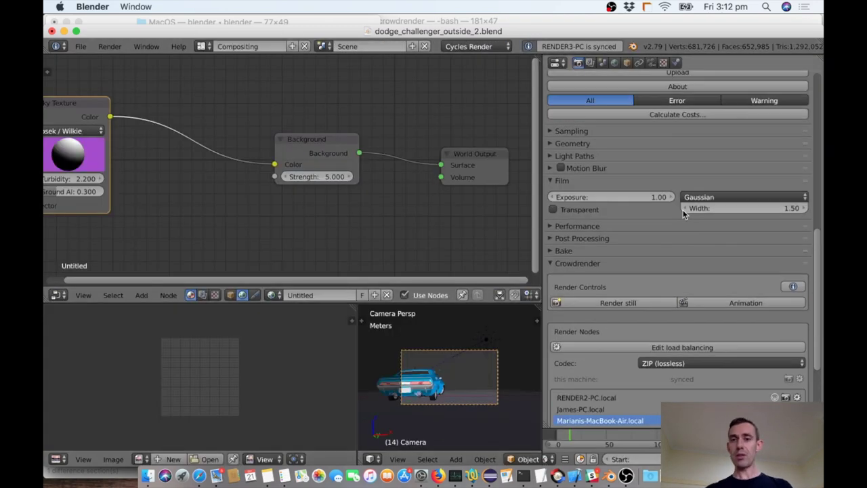
pyautogui.scroll(8, 683, 213)
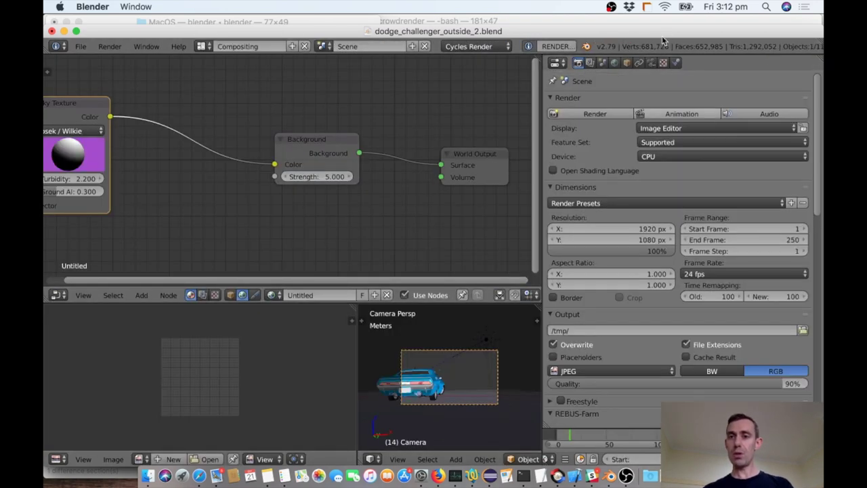
pyautogui.click(652, 62)
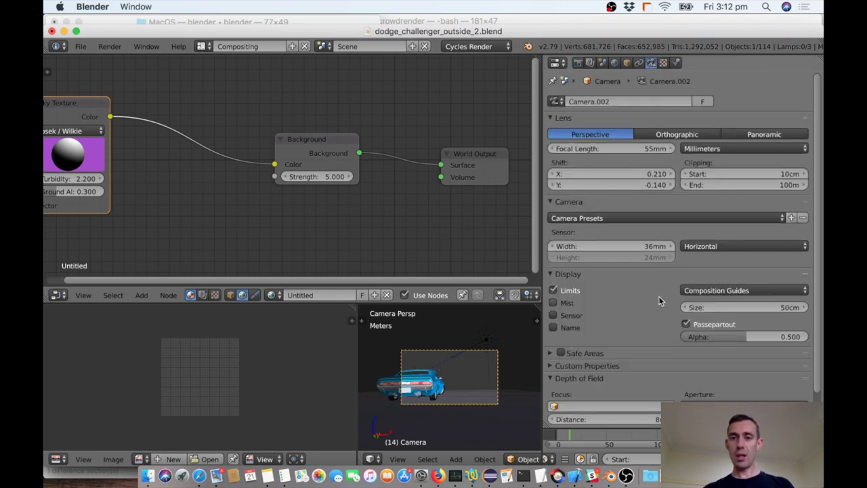
pyautogui.click(639, 246)
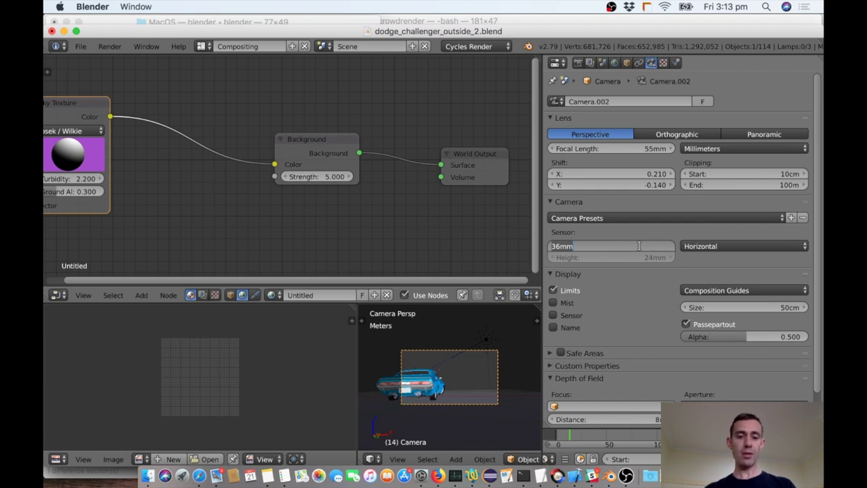
pyautogui.write('75')
pyautogui.press('Return')
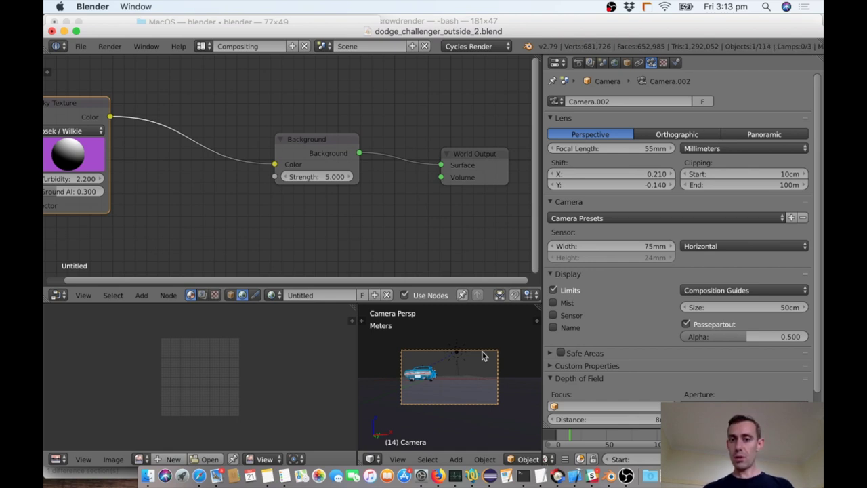
pyautogui.click(622, 246)
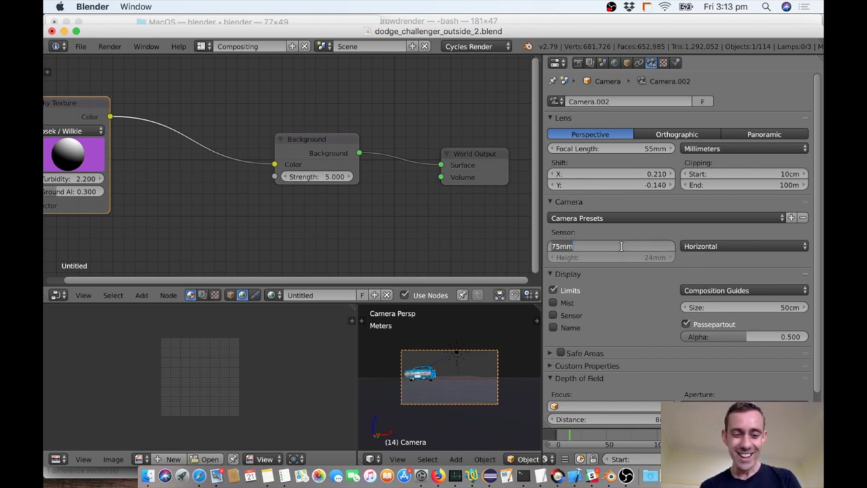
pyautogui.write('35')
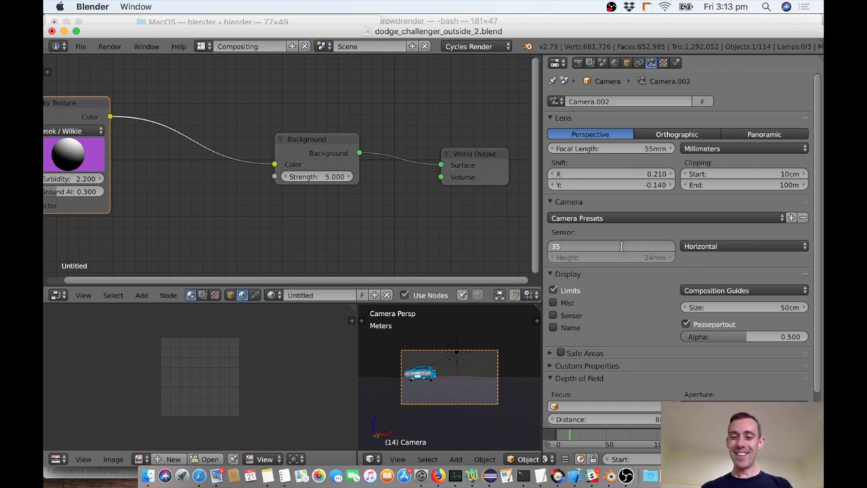
pyautogui.press('Return')
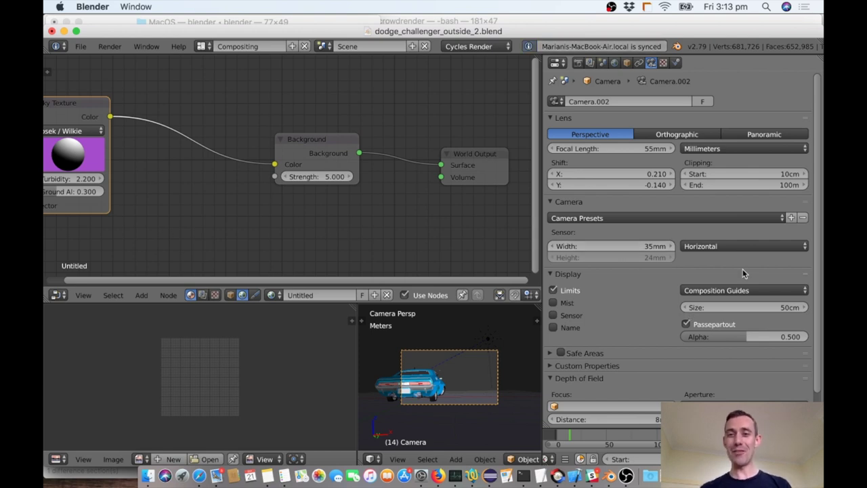
# - Set the camera's Focal Length to 90mm, trying 75mm first
pyautogui.click(643, 149)
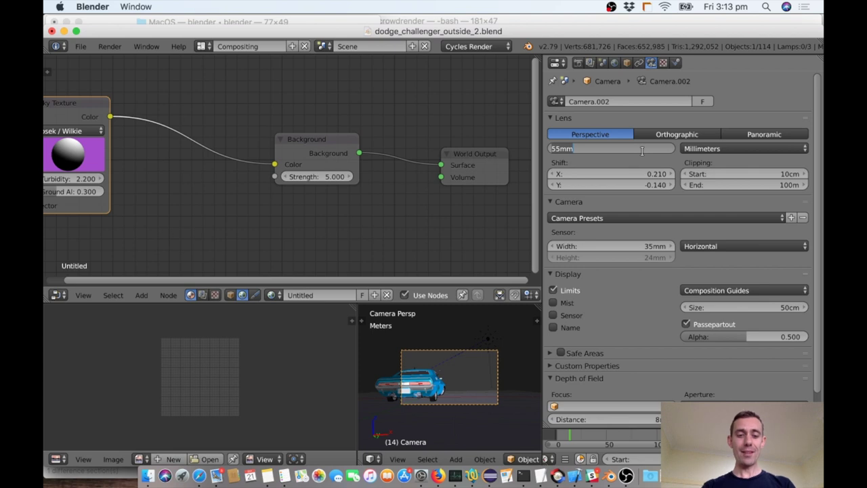
pyautogui.write('75')
pyautogui.press('Return')
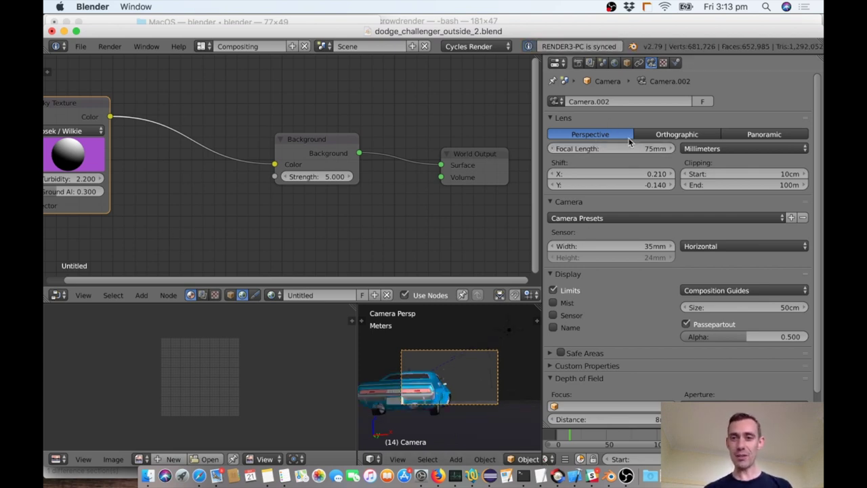
pyautogui.click(633, 149)
pyautogui.write('90')
pyautogui.press('Return')
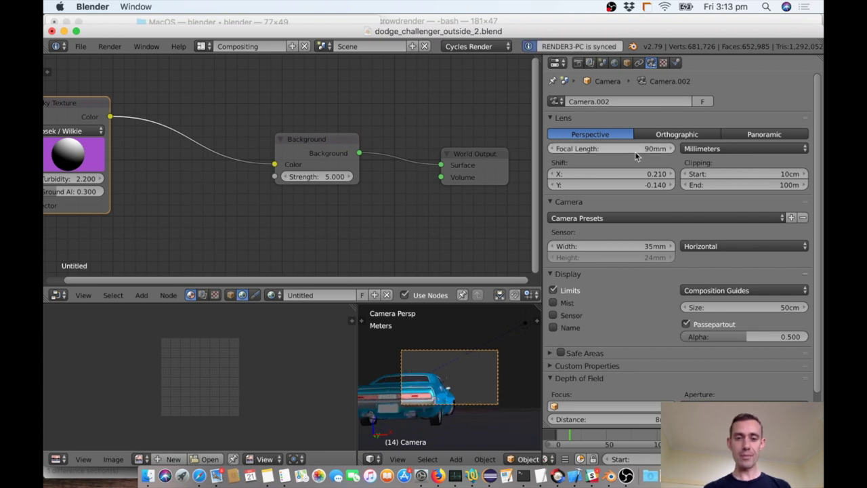
# - Tilt the camera on X and dolly it back along its own Z axis
pyautogui.hotkey('shift', 'space')
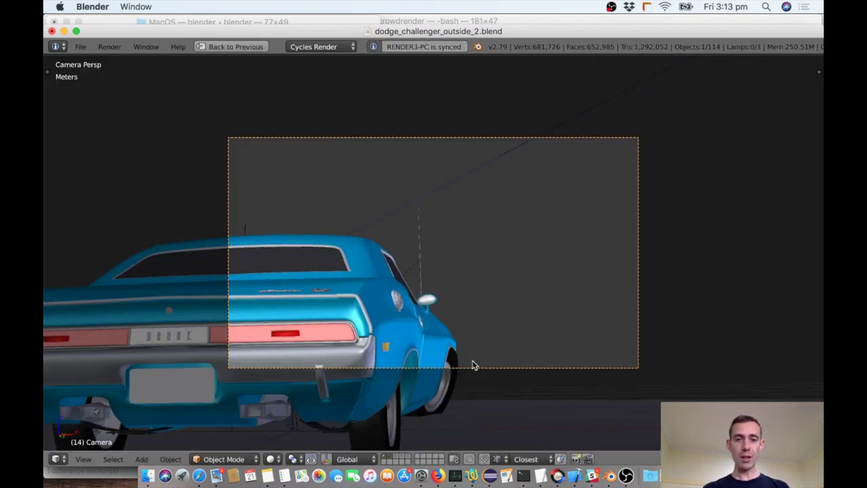
pyautogui.press('r')
pyautogui.press('x')
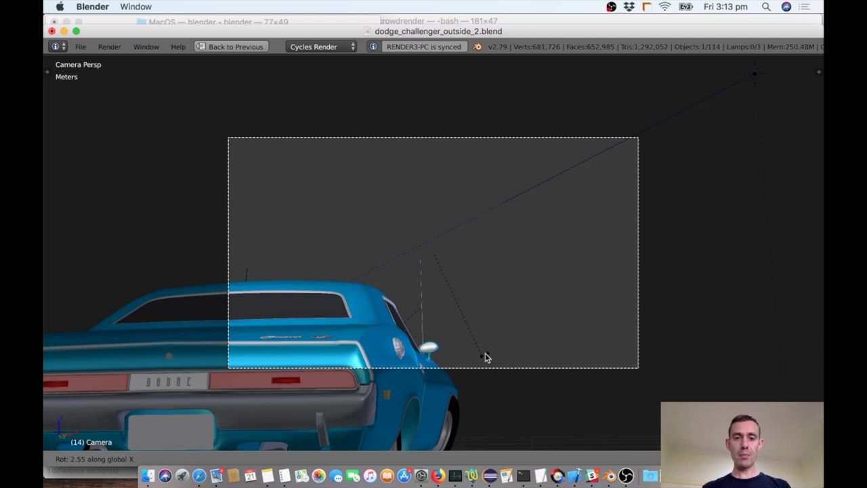
pyautogui.click(446, 366)
pyautogui.press('g')
pyautogui.press('z')
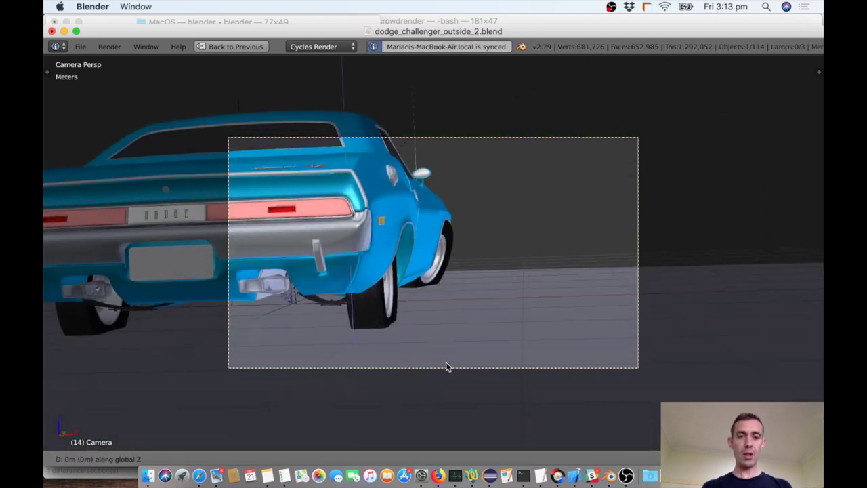
pyautogui.press('z')
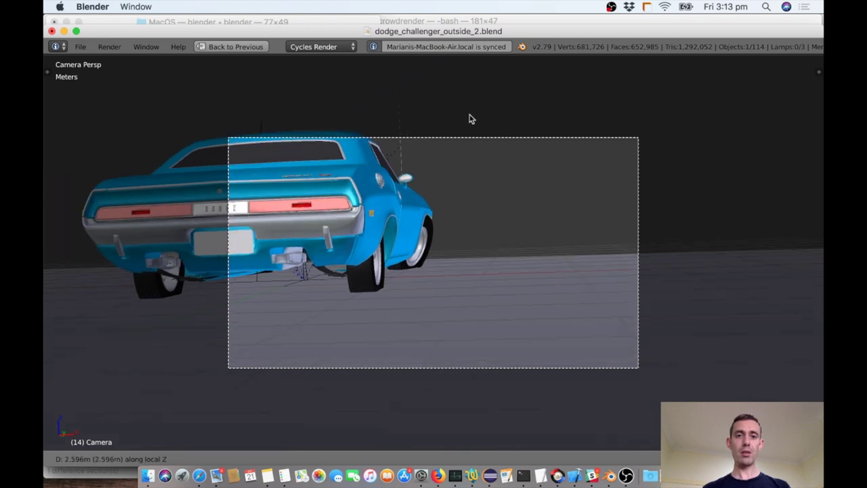
pyautogui.click(476, 150)
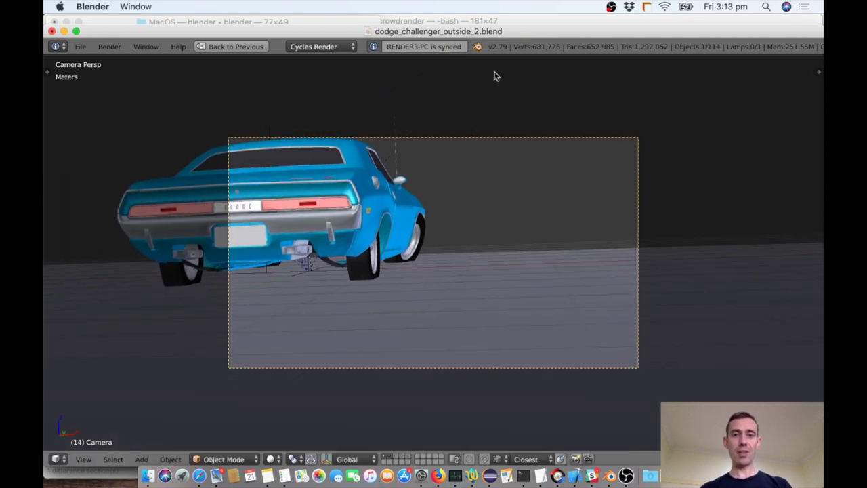
# - Nudge the camera's position and rotation slightly to frame the car's whole rear
pyautogui.press('g')
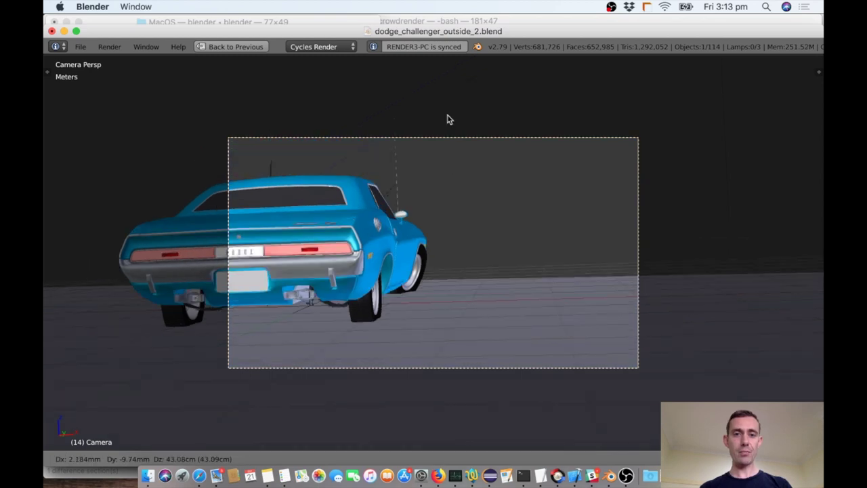
pyautogui.click(461, 103)
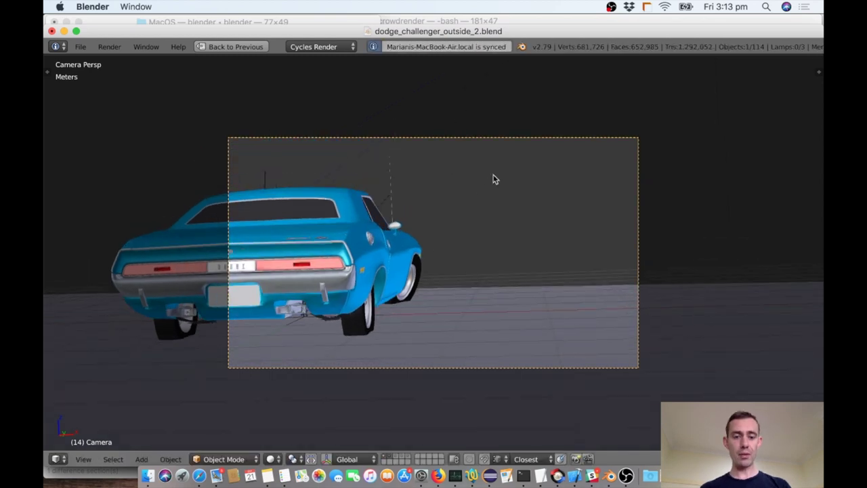
pyautogui.press('r')
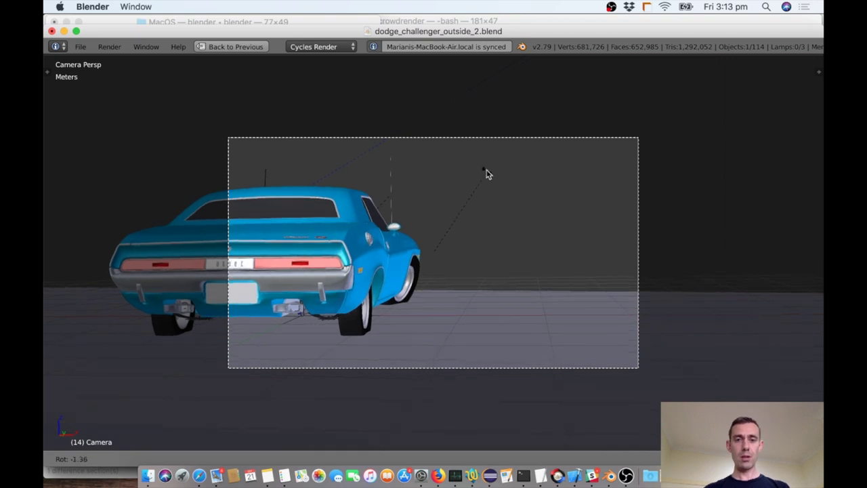
pyautogui.click(489, 174)
# - Restore the full window layout and show a rendered preview of the camera view
pyautogui.hotkey('ctrl', 'Up')
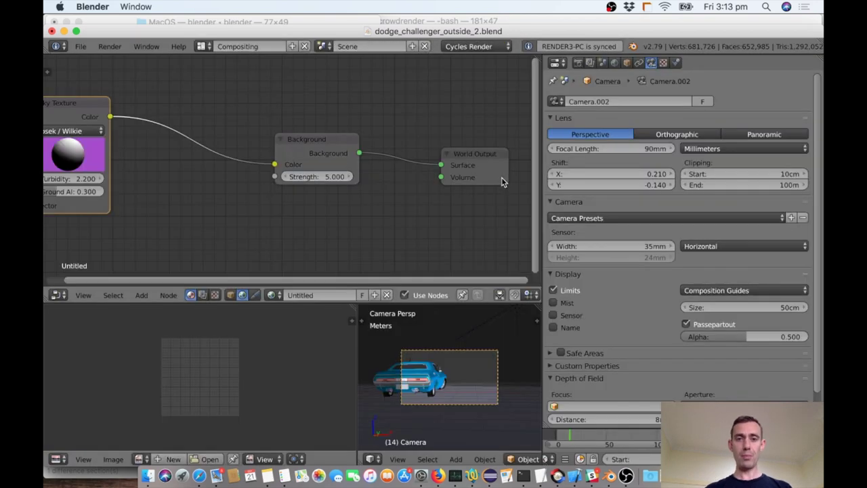
pyautogui.scroll(-2, 668, 307)
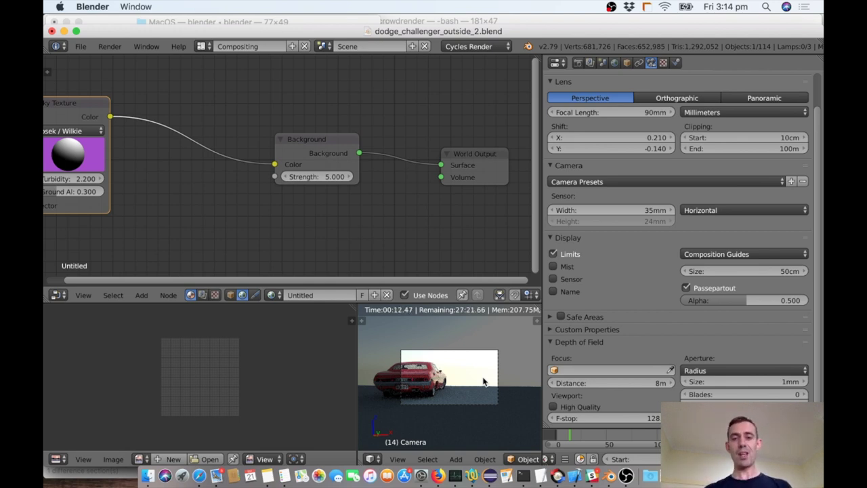
pyautogui.hotkey('shift', 'space')
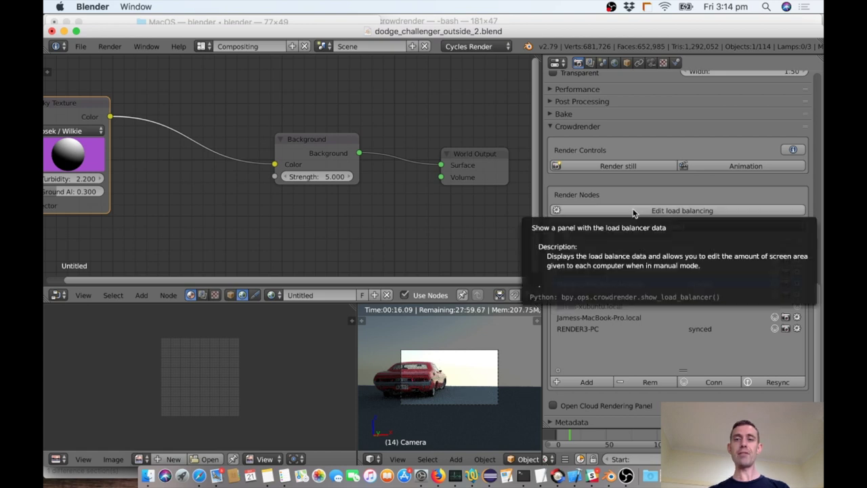
# - In Crowdrender load balancing, set the laptop node's tile share to 0.20 and the local machine's to 0
pyautogui.click(634, 211)
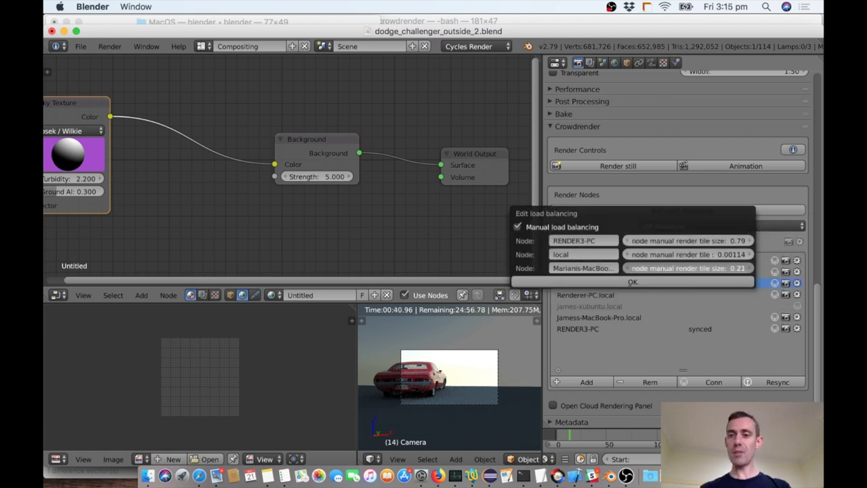
pyautogui.moveTo(701, 268); pyautogui.dragTo(702, 270)
pyautogui.click(702, 256)
pyautogui.write('0.001147')
pyautogui.press('Return')
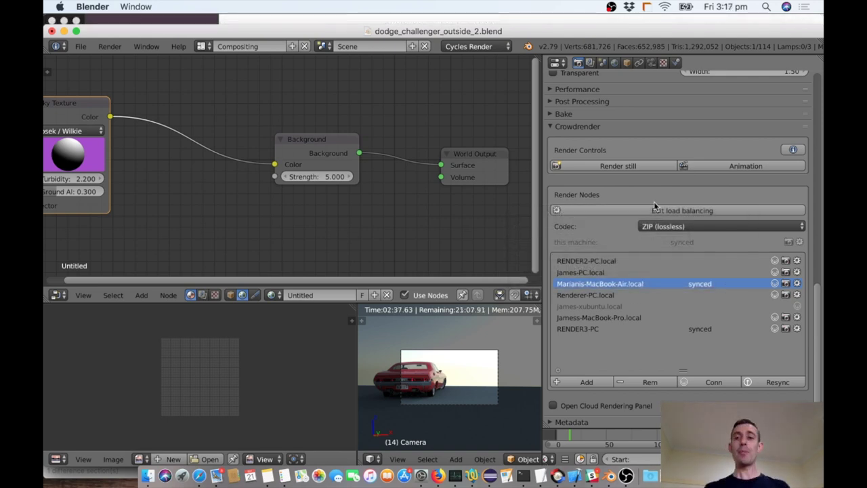
# - Keep Manual load balancing enabled and apply the 0.79 / 0.20 / 0.00 tile split
pyautogui.click(655, 208)
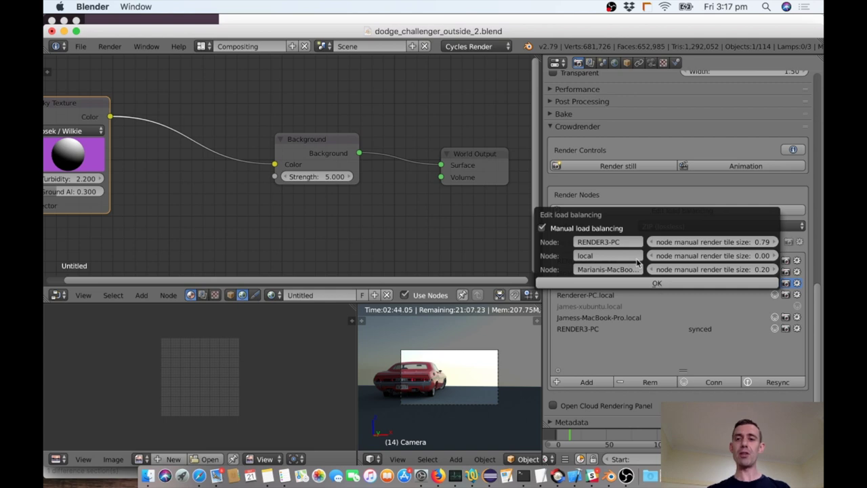
pyautogui.click(595, 229)
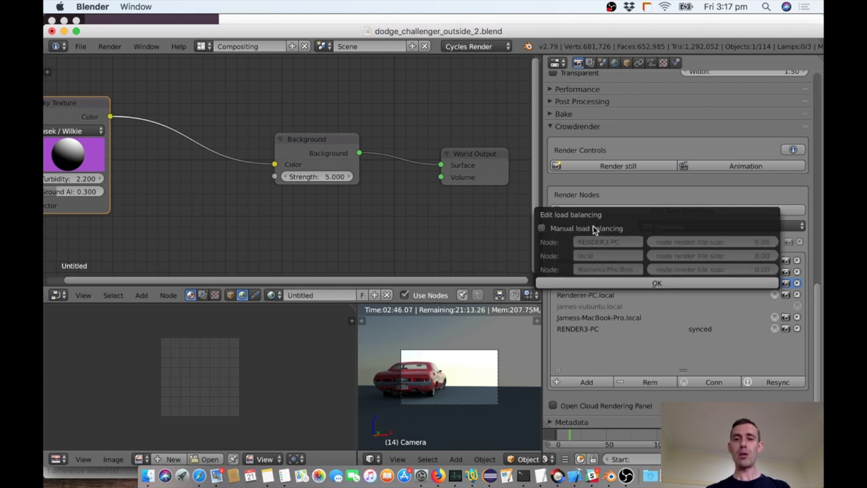
pyautogui.click(595, 229)
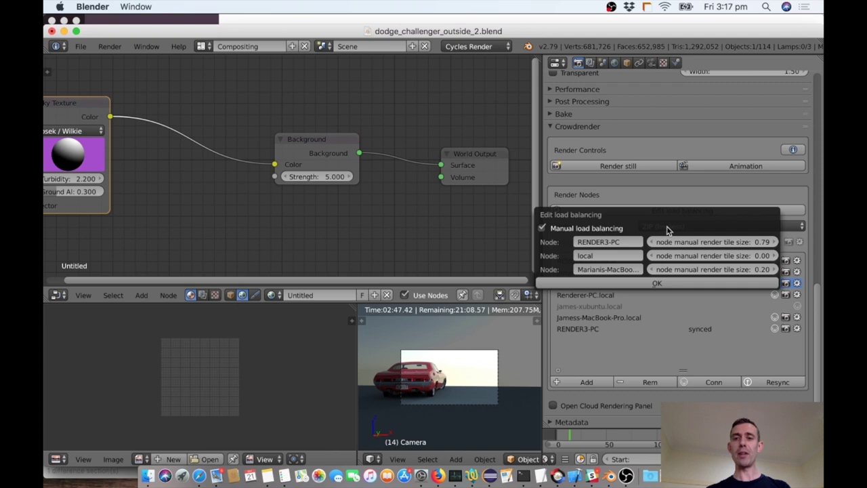
pyautogui.click(607, 231)
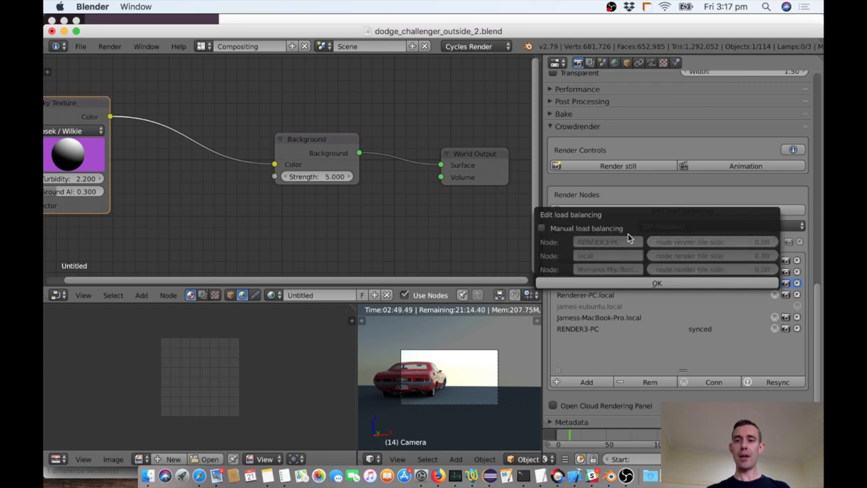
pyautogui.click(610, 232)
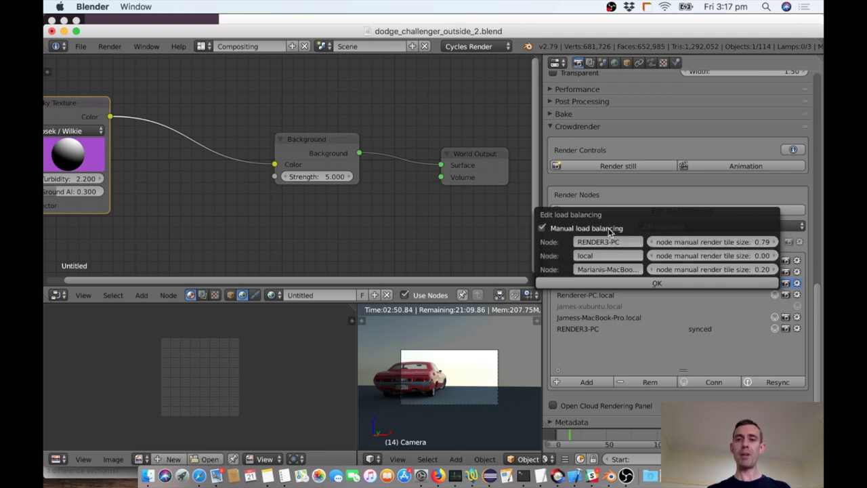
pyautogui.click(662, 284)
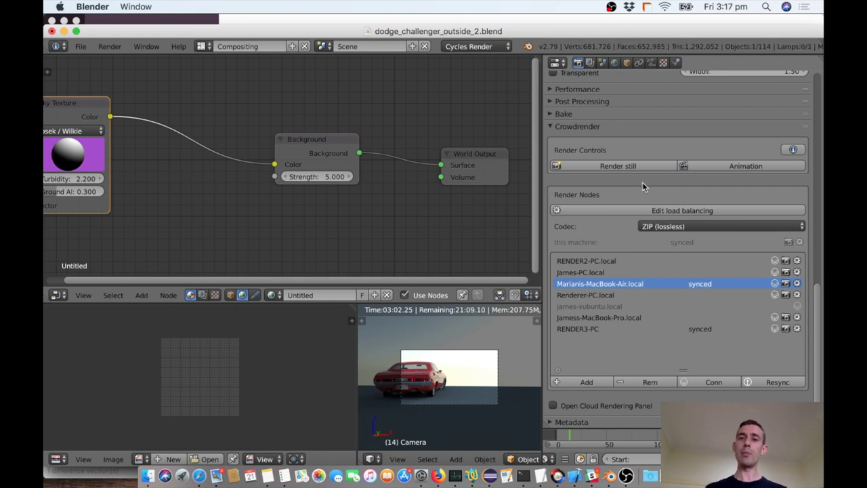
# - Render frame 14 across the Crowdrender nodes, finishing in 02:23.36
pyautogui.click(631, 168)
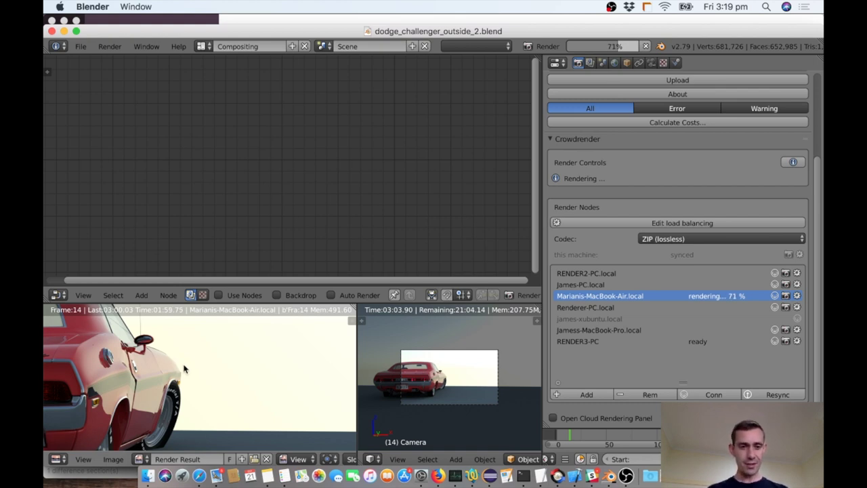
pyautogui.scroll(-3, 177, 366)
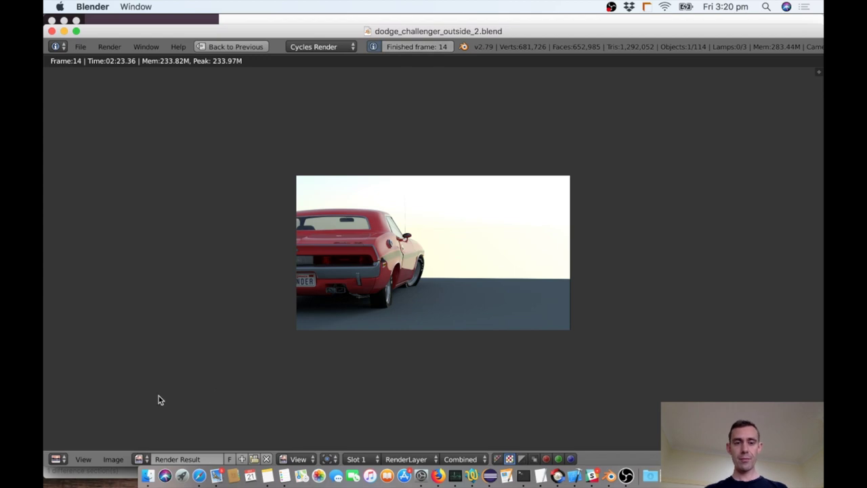
# - View the Crowdrender result at Zoom 1:2, then return to the Compositing layout with Render properties
pyautogui.click(83, 456)
pyautogui.click(140, 314)
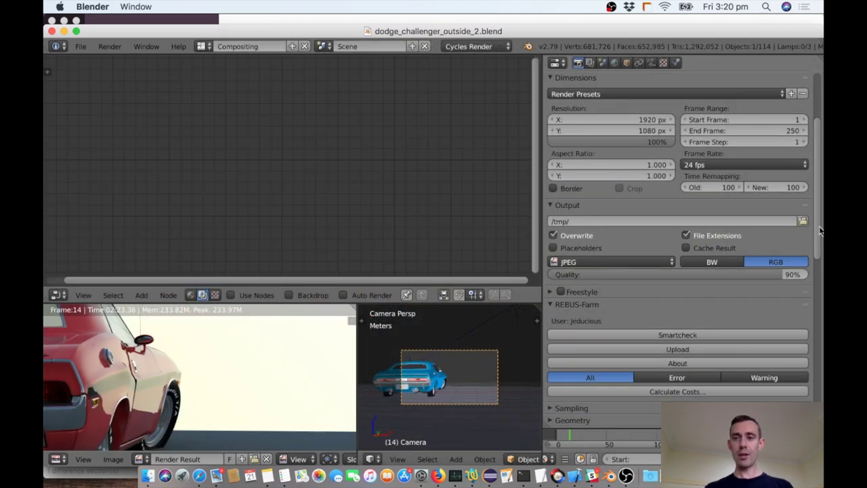
pyautogui.scroll(4, 803, 137)
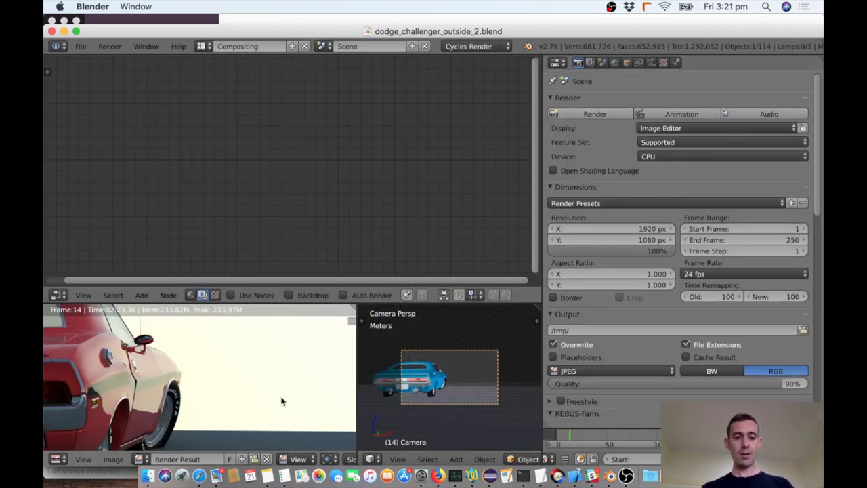
# - Render frame 14 on this machine alone into an empty render slot, taking 10:19.65
pyautogui.press('F12')
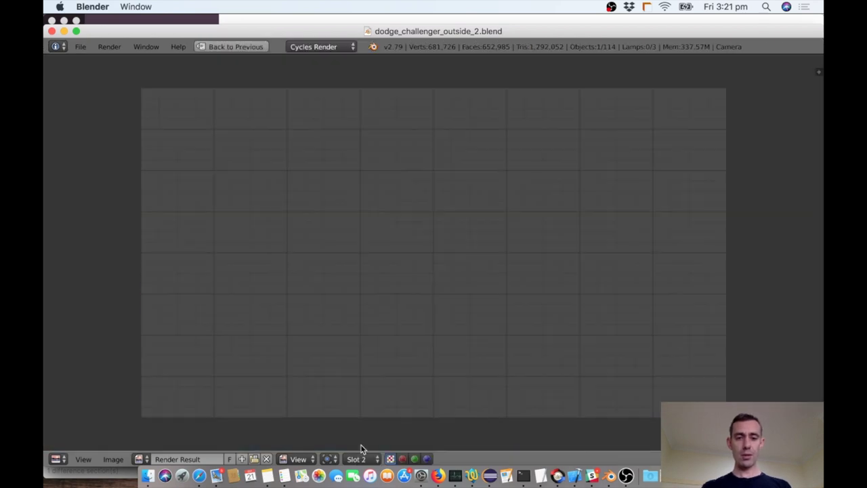
pyautogui.press('Escape')
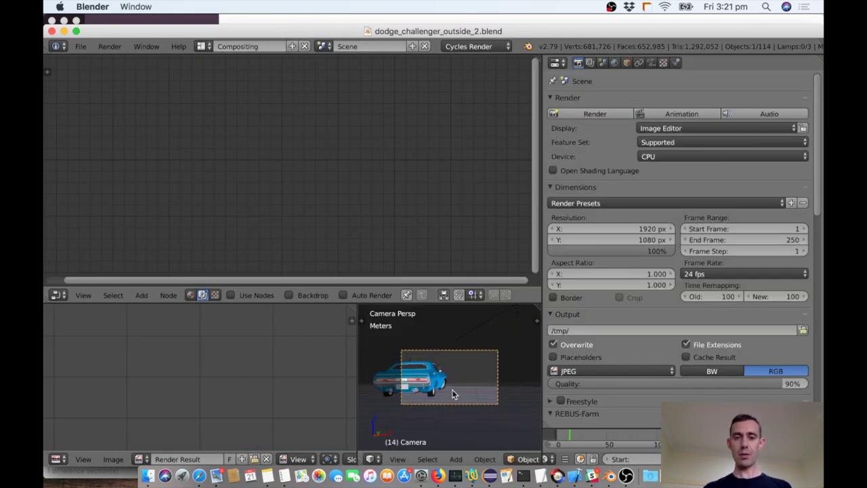
pyautogui.click(586, 117)
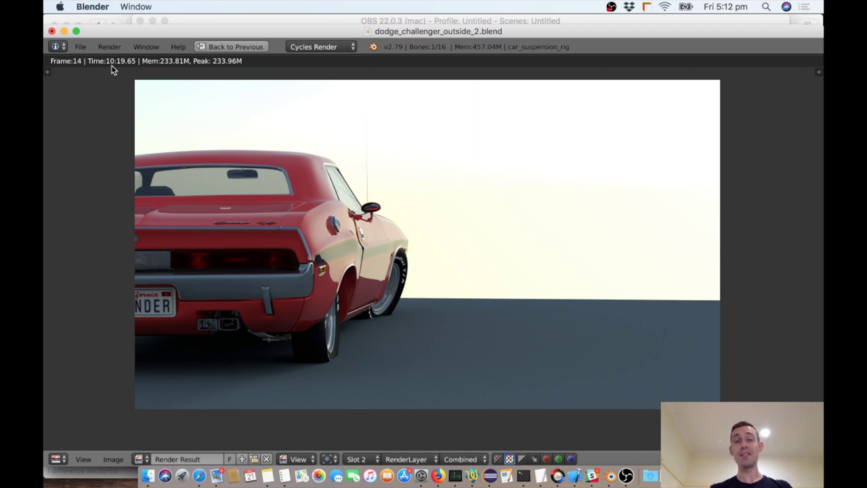
# - Switch back to render Slot 1 to show the 02:23.36 Crowdrender result
pyautogui.press('j')
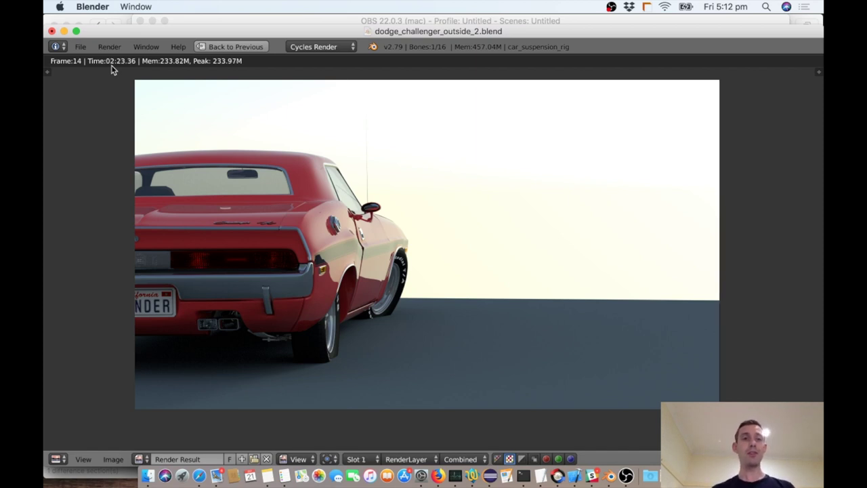